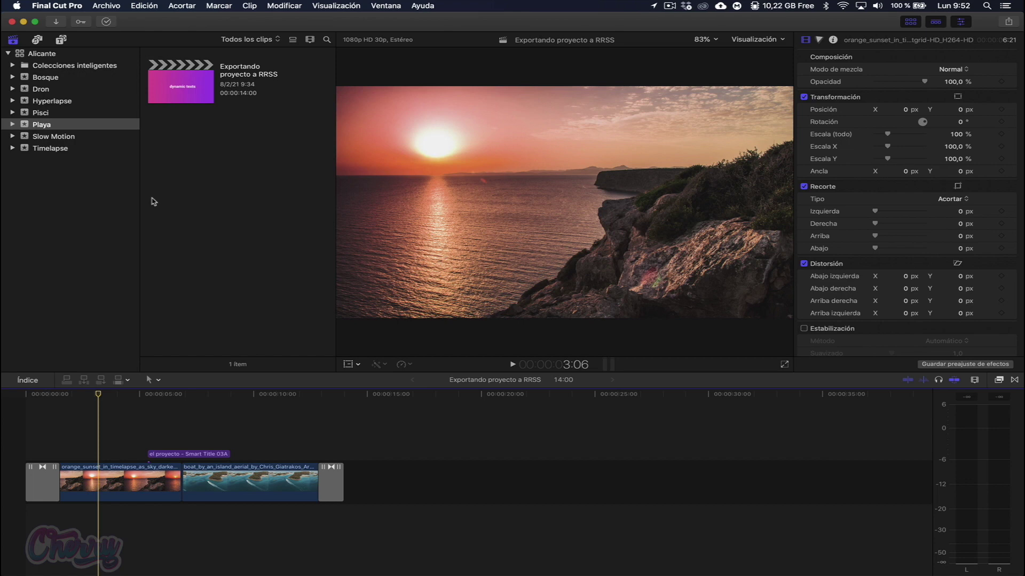
- Clear the sunset clip selection in the Exportando proyecto a RRSS timeline
{"action": "left_click", "coordinate": [352, 421]}
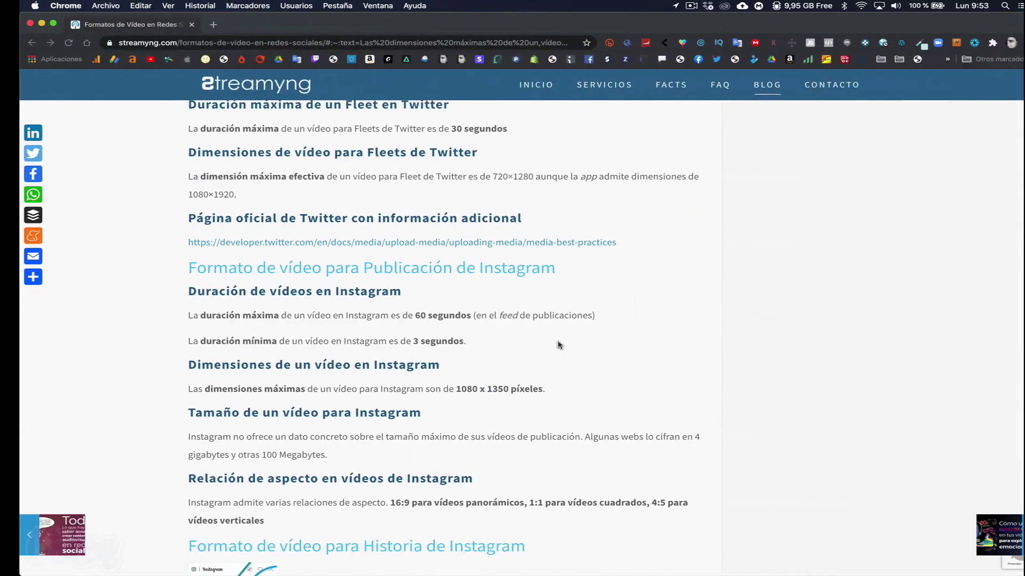
- Go back to the Google results and select the current search query
{"action": "scroll", "coordinate": [526, 213], "scroll_direction": "up", "scroll_amount": 5}
{"action": "scroll", "coordinate": [544, 235], "scroll_direction": "up", "scroll_amount": 2}
{"action": "scroll", "coordinate": [544, 235], "scroll_direction": "up", "scroll_amount": 10}
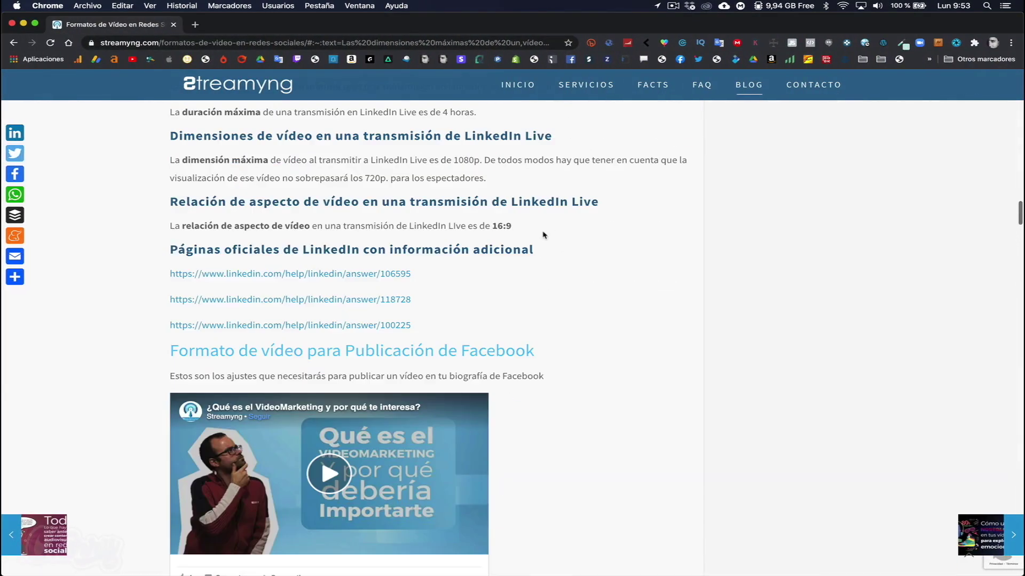
{"action": "scroll", "coordinate": [507, 233], "scroll_direction": "up", "scroll_amount": 10}
{"action": "scroll", "coordinate": [469, 232], "scroll_direction": "up", "scroll_amount": 10}
{"action": "scroll", "coordinate": [433, 230], "scroll_direction": "up", "scroll_amount": 10}
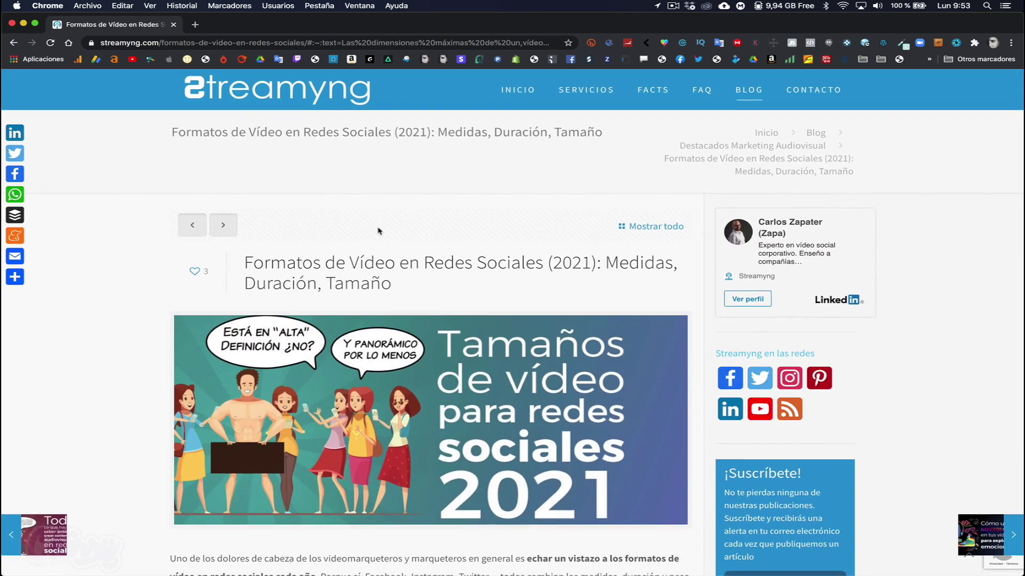
{"action": "scroll", "coordinate": [433, 230], "scroll_direction": "left", "scroll_amount": 5}
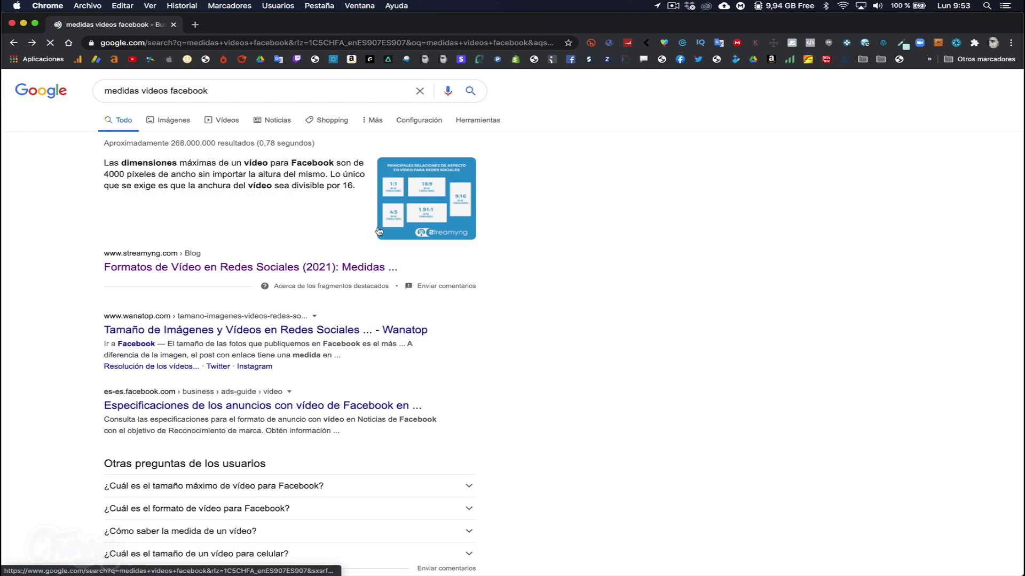
{"action": "left_click_drag", "start_coordinate": [84, 91], "coordinate": [224, 81]}
{"action": "left_click", "coordinate": [224, 81]}
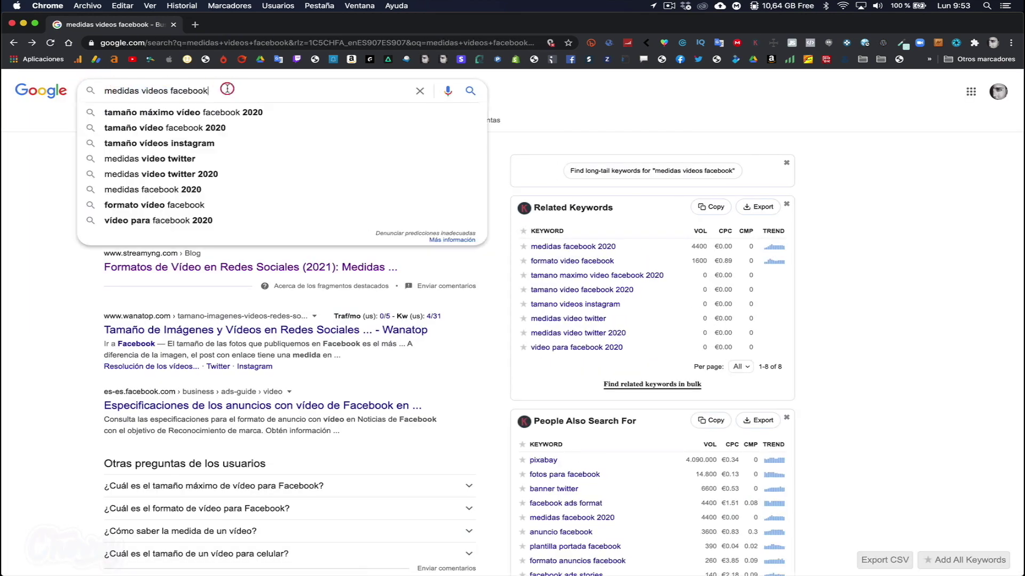
- Change the query to 'medidas videos insta' and open the streamyng video-formats result
{"action": "key", "text": "BackSpace"}
{"action": "key", "text": "BackSpace"}
{"action": "key", "text": "BackSpace"}
{"action": "key", "text": "BackSpace"}
{"action": "key", "text": "BackSpace"}
{"action": "key", "text": "BackSpace"}
{"action": "key", "text": "BackSpace"}
{"action": "type", "text": "redes"}
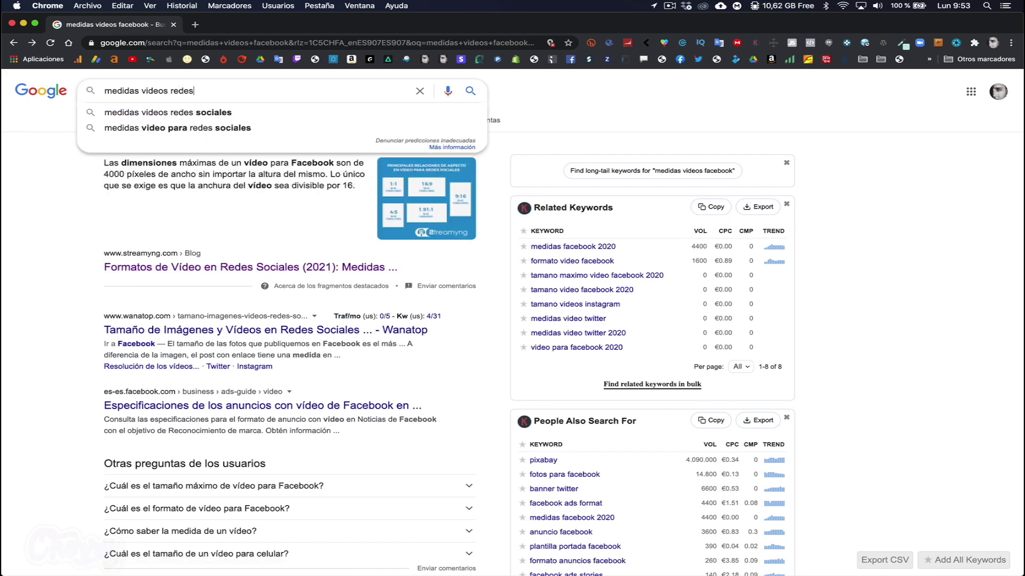
{"action": "key", "text": "BackSpace"}
{"action": "key", "text": "BackSpace"}
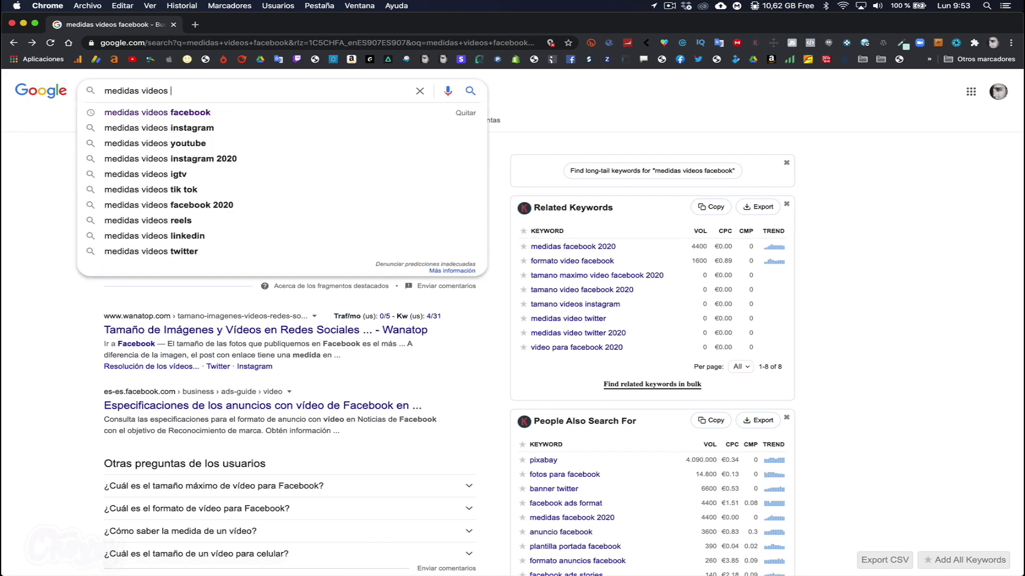
{"action": "type", "text": "insta"}
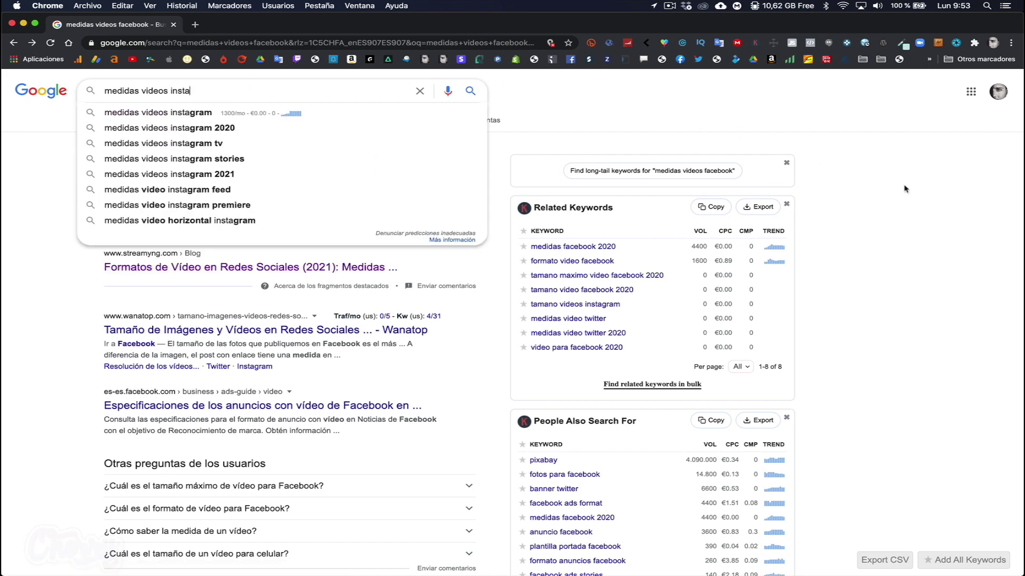
{"action": "key", "text": "Escape"}
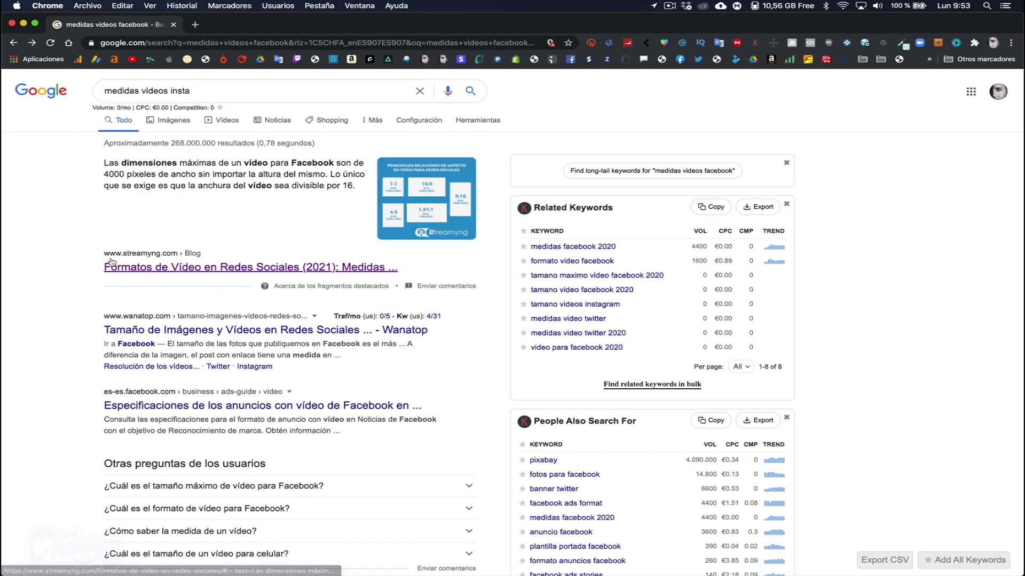
{"action": "left_click", "coordinate": [132, 269]}
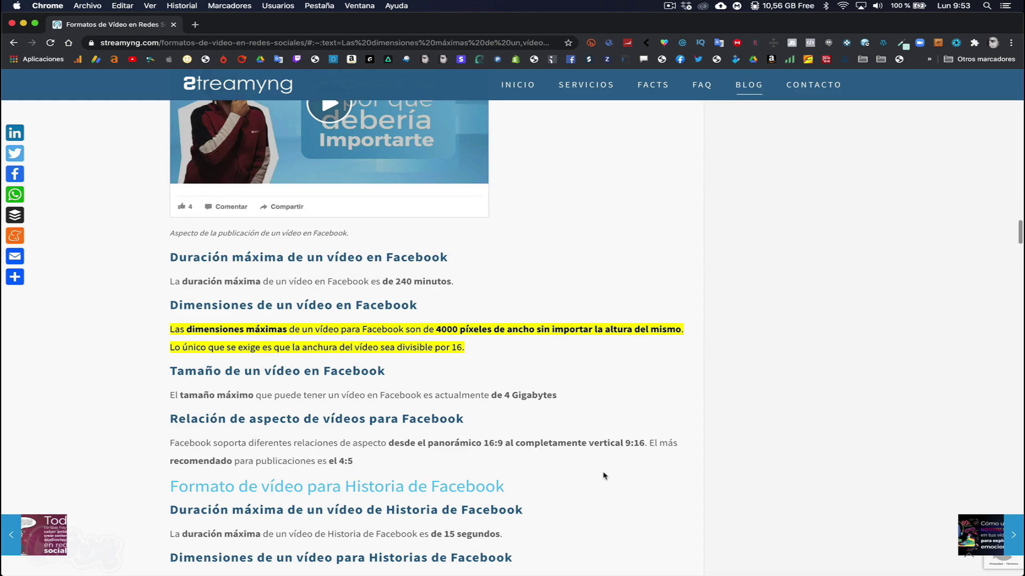
- Highlight Facebook's recommended 4:5 ratio and 820 x 462 maximum cover-video size
{"action": "scroll", "coordinate": [604, 475], "scroll_direction": "down", "scroll_amount": 3}
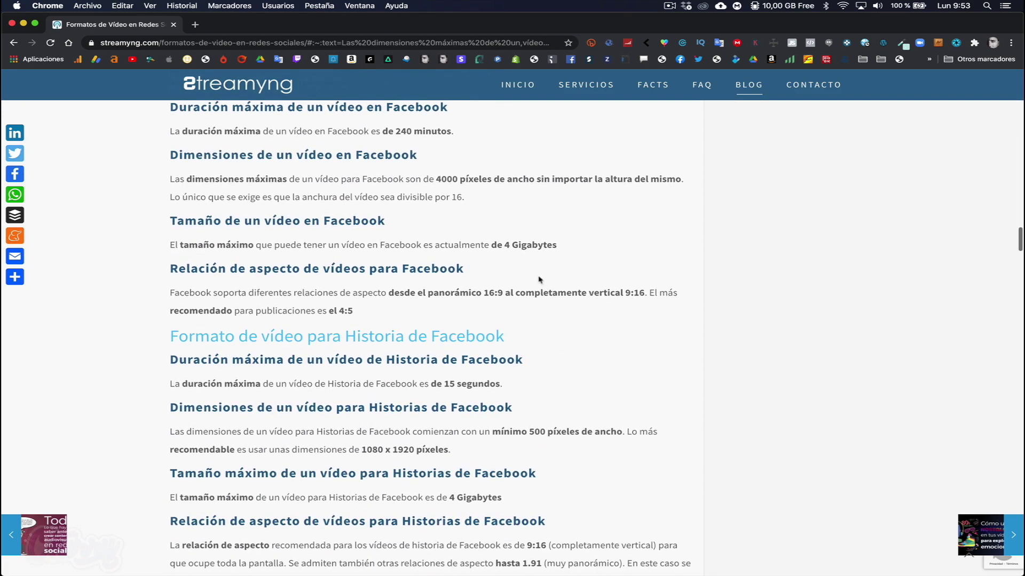
{"action": "scroll", "coordinate": [428, 274], "scroll_direction": "down", "scroll_amount": 2}
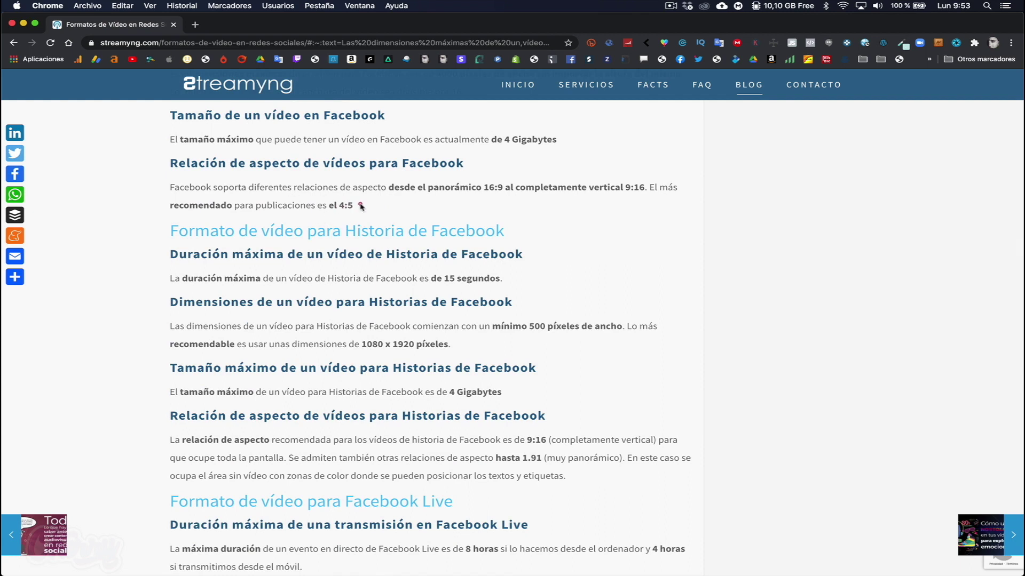
{"action": "left_click_drag", "start_coordinate": [358, 205], "coordinate": [337, 205]}
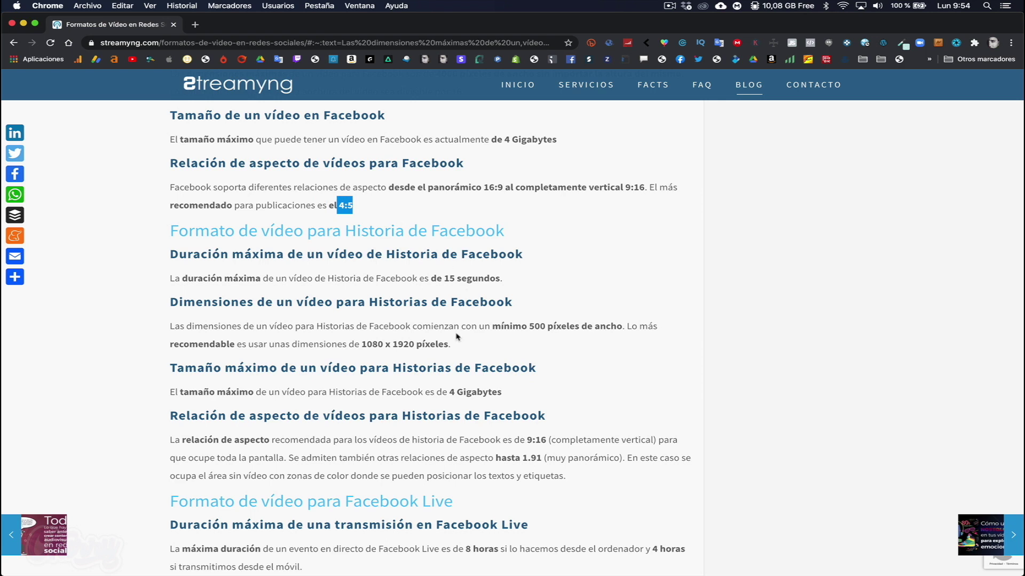
{"action": "scroll", "coordinate": [457, 336], "scroll_direction": "down", "scroll_amount": 1}
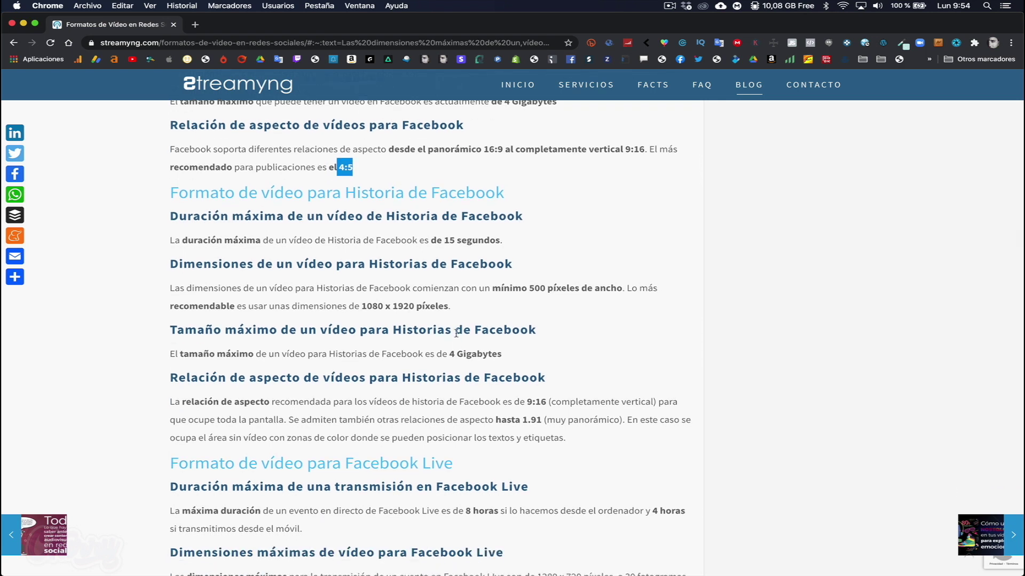
{"action": "scroll", "coordinate": [424, 325], "scroll_direction": "down", "scroll_amount": 3}
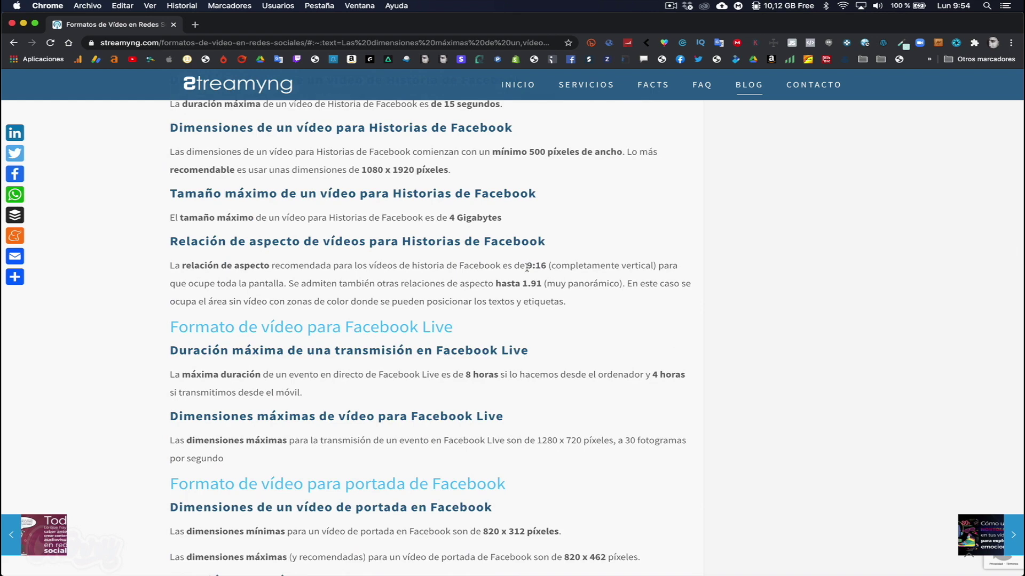
{"action": "left_click_drag", "start_coordinate": [527, 265], "coordinate": [545, 265]}
{"action": "scroll", "coordinate": [554, 333], "scroll_direction": "down", "scroll_amount": 4}
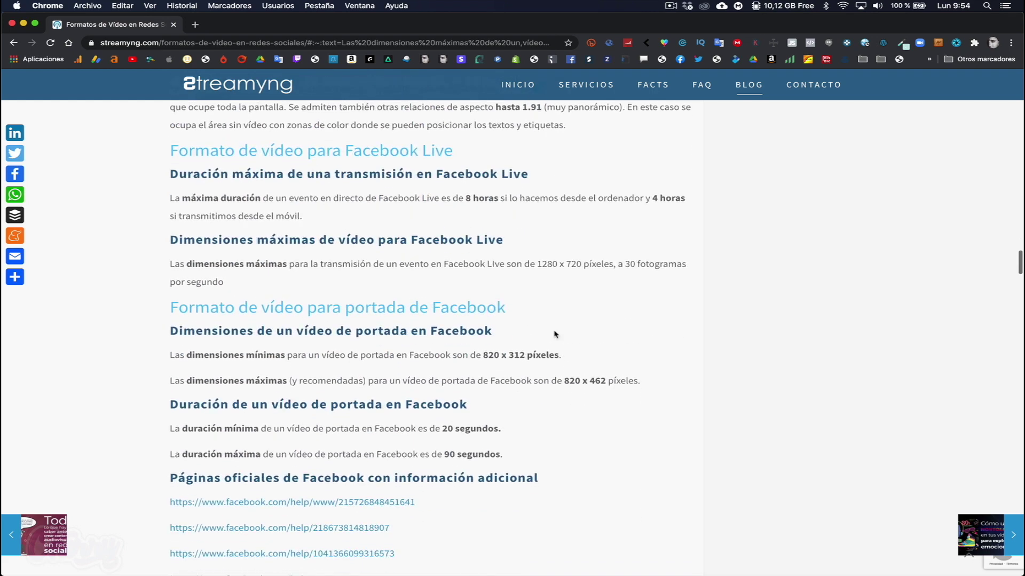
{"action": "scroll", "coordinate": [554, 331], "scroll_direction": "down", "scroll_amount": 1}
{"action": "mouse_move", "coordinate": [481, 309]}
{"action": "left_mouse_down"}
{"action": "mouse_move", "coordinate": [531, 308]}
{"action": "mouse_move", "coordinate": [606, 335]}
{"action": "left_mouse_up"}
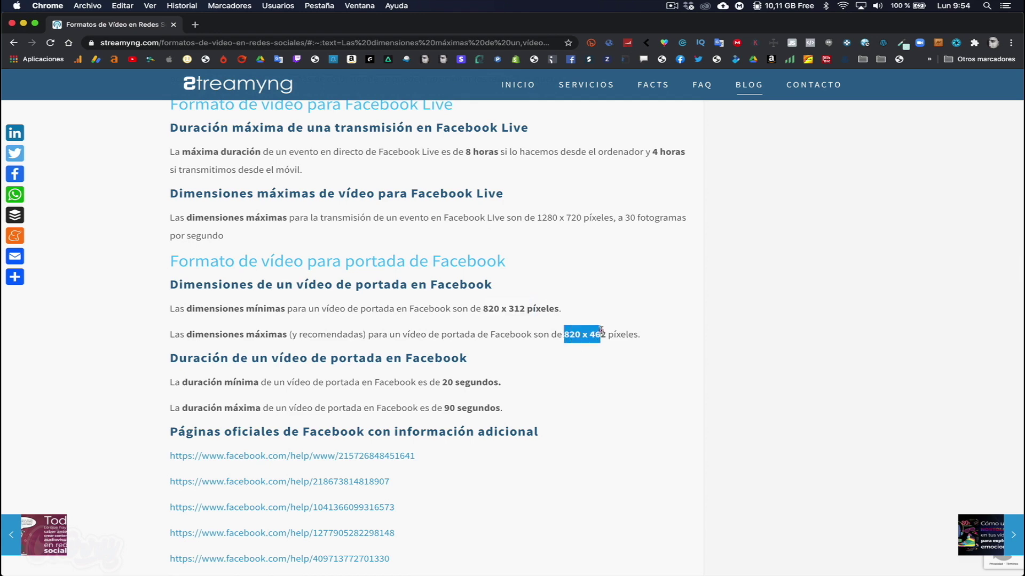
- Highlight Twitter's 1280 x 1024 maximum size and 1:3 vertical ratio
{"action": "scroll", "coordinate": [606, 329], "scroll_direction": "down", "scroll_amount": 1}
{"action": "scroll", "coordinate": [530, 385], "scroll_direction": "down", "scroll_amount": 15}
{"action": "scroll", "coordinate": [530, 386], "scroll_direction": "down", "scroll_amount": 8}
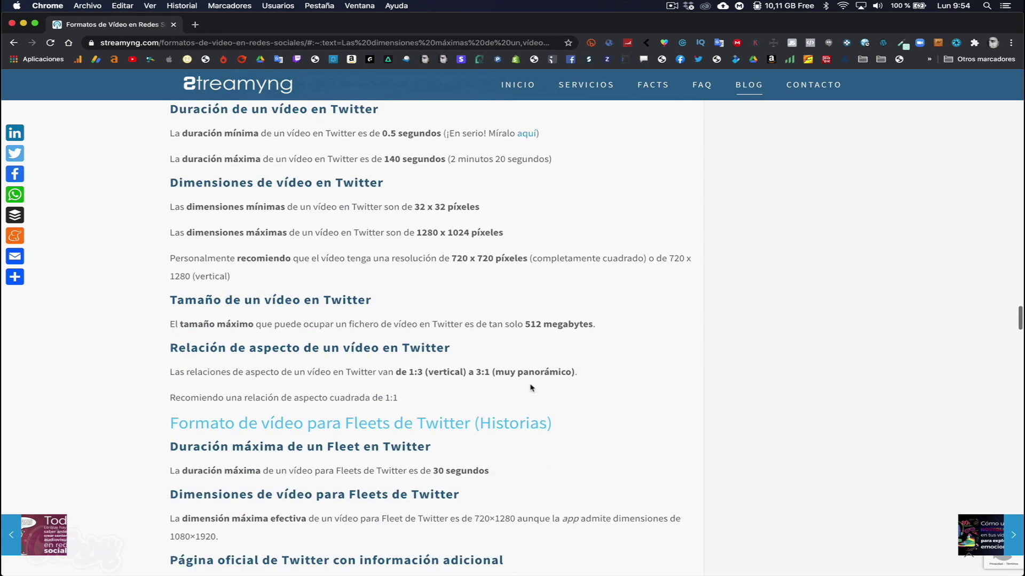
{"action": "scroll", "coordinate": [530, 385], "scroll_direction": "up", "scroll_amount": 1}
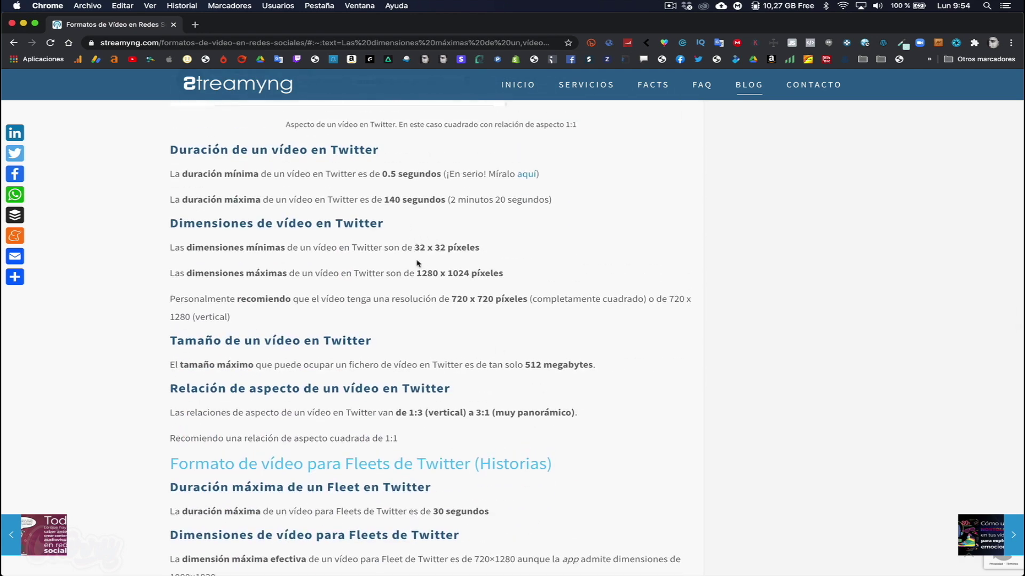
{"action": "left_click_drag", "start_coordinate": [416, 274], "coordinate": [471, 274]}
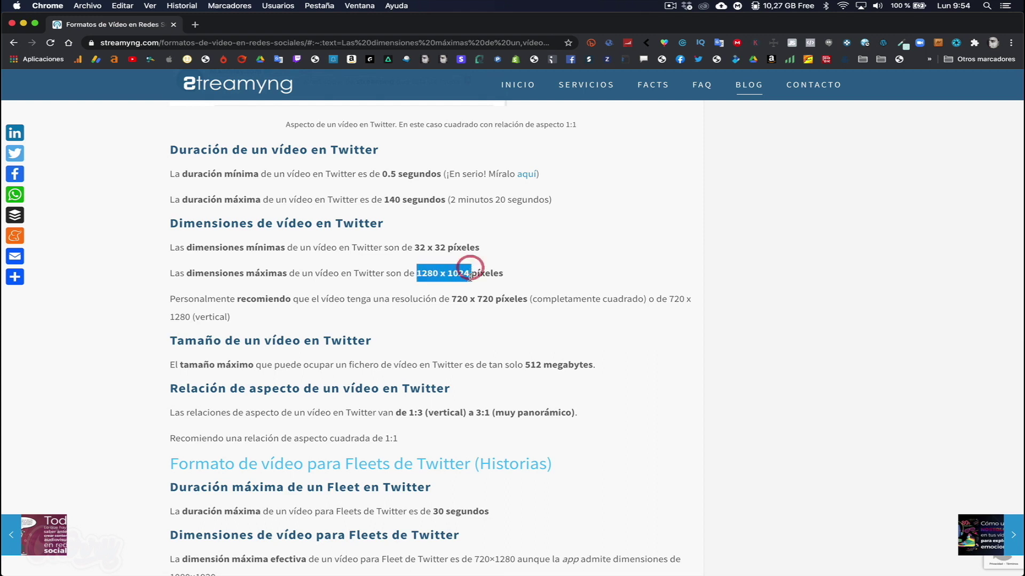
{"action": "left_click", "coordinate": [461, 295]}
{"action": "scroll", "coordinate": [482, 400], "scroll_direction": "down", "scroll_amount": 2}
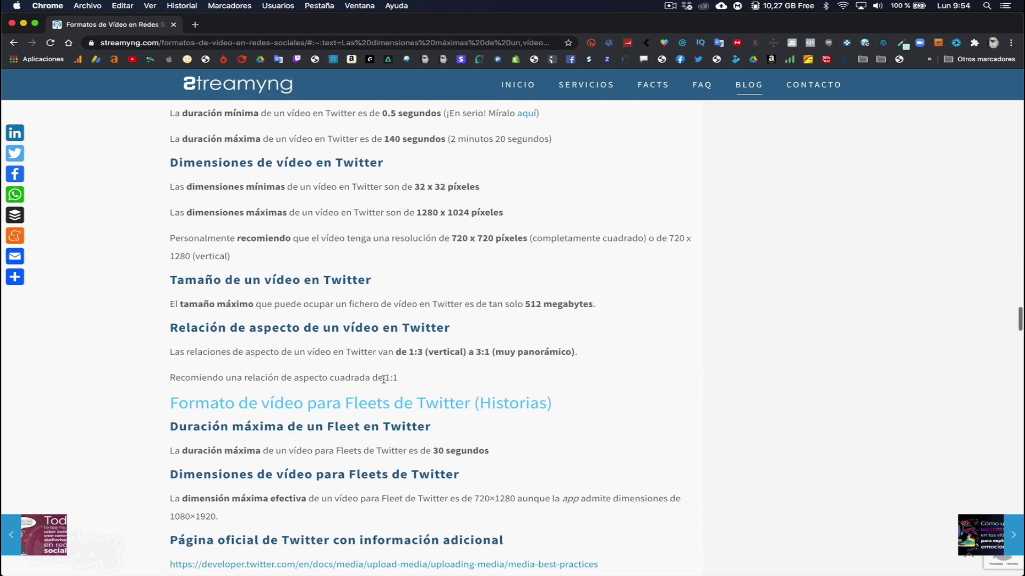
{"action": "left_click_drag", "start_coordinate": [408, 352], "coordinate": [423, 352]}
{"action": "scroll", "coordinate": [475, 353], "scroll_direction": "up", "scroll_amount": 3}
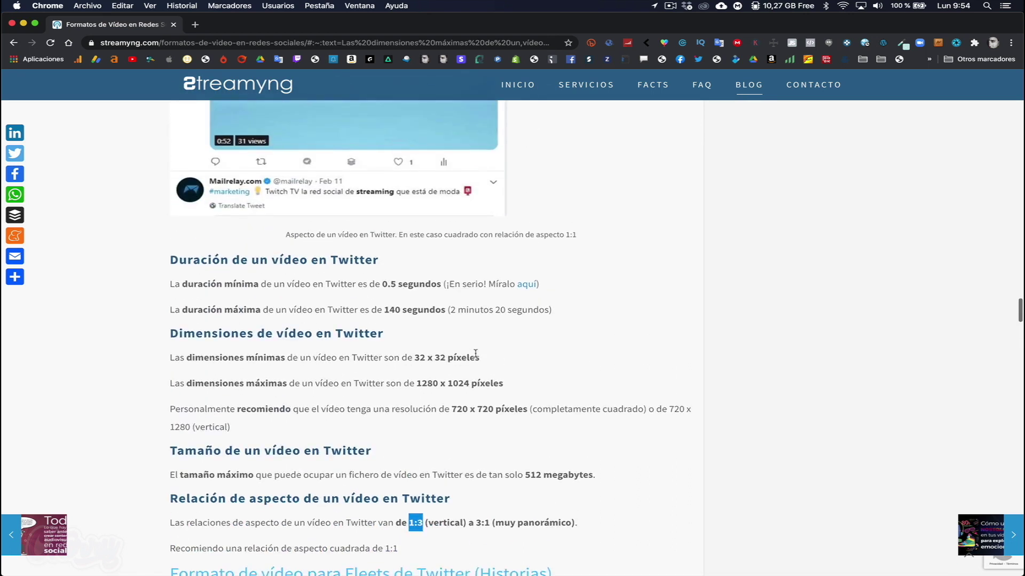
{"action": "scroll", "coordinate": [477, 357], "scroll_direction": "down", "scroll_amount": 2}
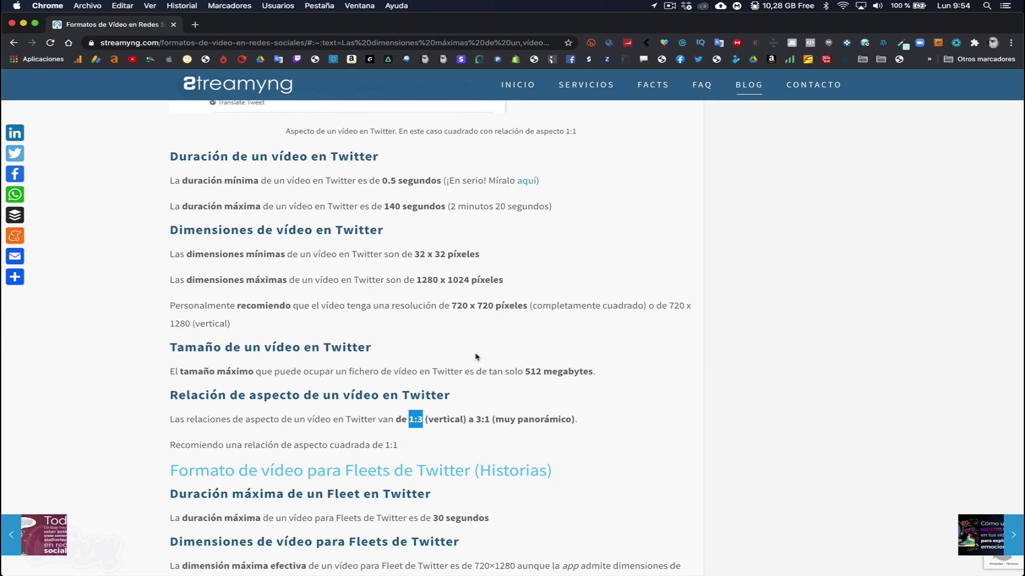
- Put the Final Cut Pro playhead on the boat clip, then highlight the square 1:1 ratio
{"action": "key", "text": "super+Tab"}
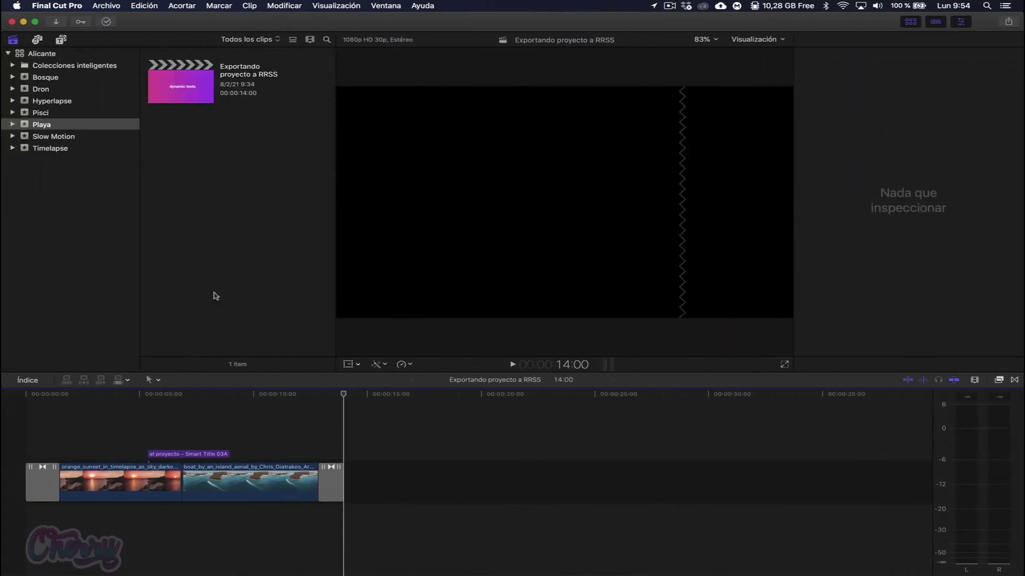
{"action": "left_click", "coordinate": [280, 395]}
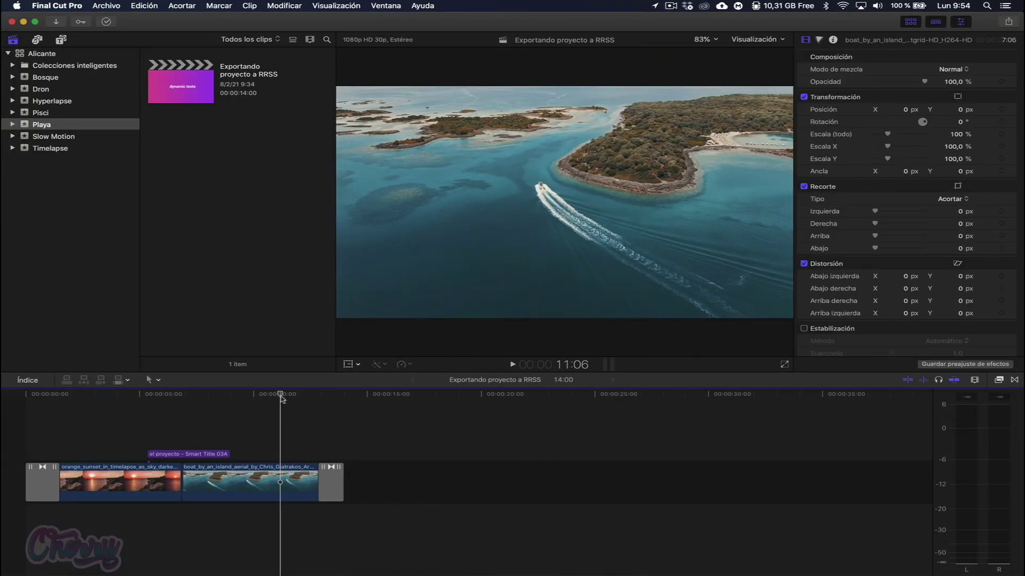
{"action": "key", "text": "super+Tab"}
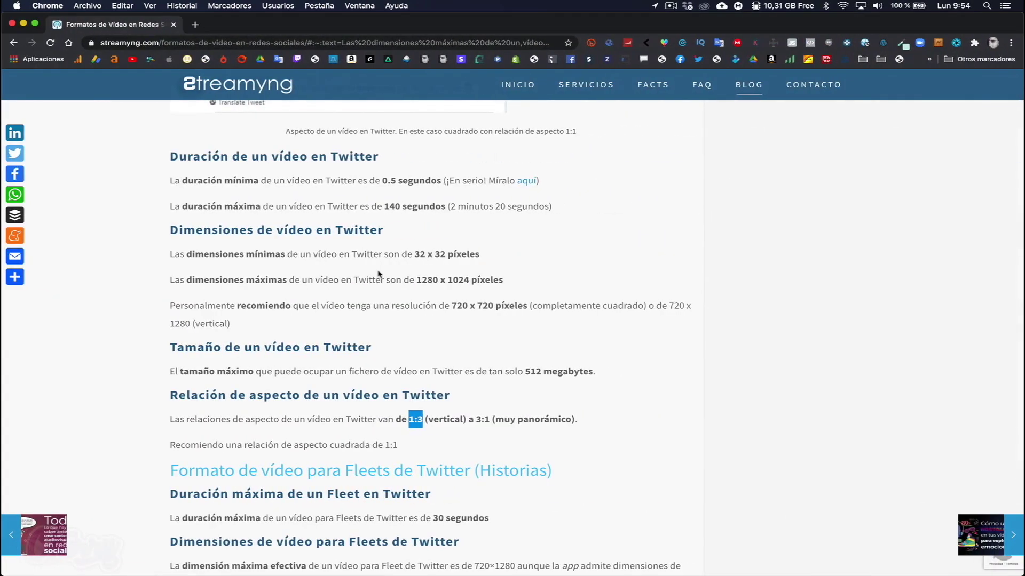
{"action": "scroll", "coordinate": [379, 275], "scroll_direction": "up", "scroll_amount": 4}
{"action": "scroll", "coordinate": [379, 274], "scroll_direction": "down", "scroll_amount": 5}
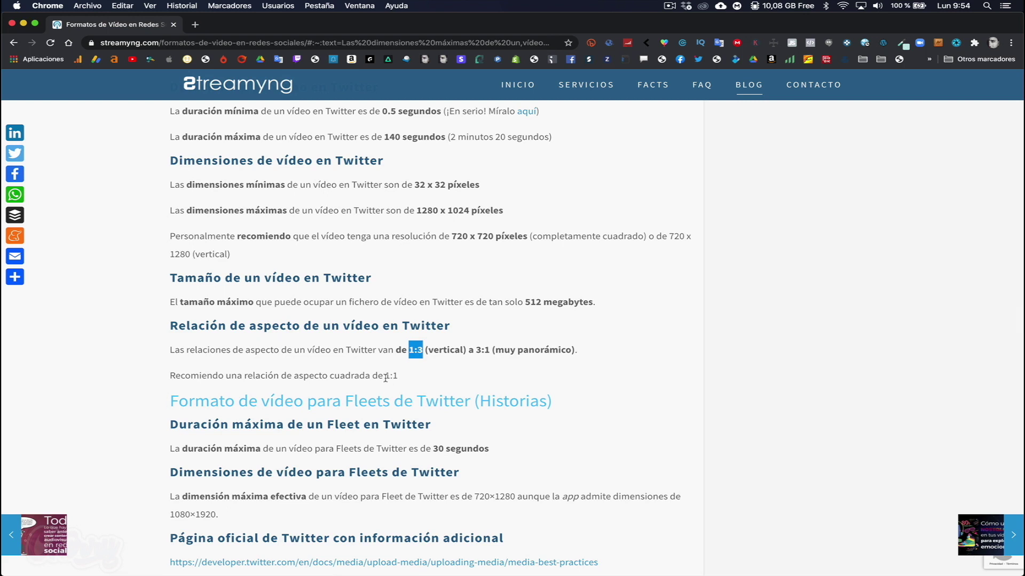
{"action": "left_click_drag", "start_coordinate": [386, 378], "coordinate": [404, 380]}
{"action": "left_click", "coordinate": [421, 365]}
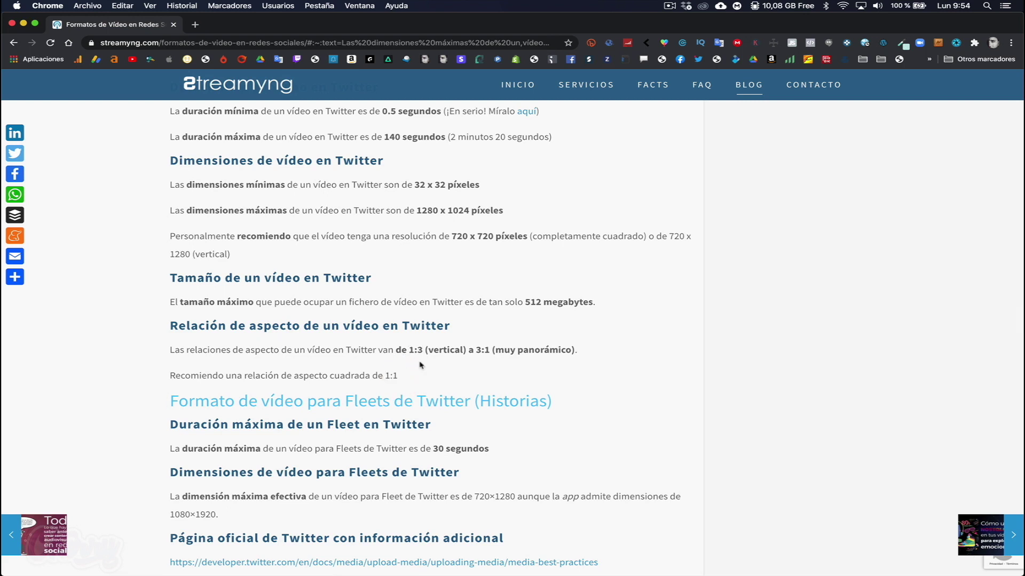
{"action": "left_click", "coordinate": [390, 375]}
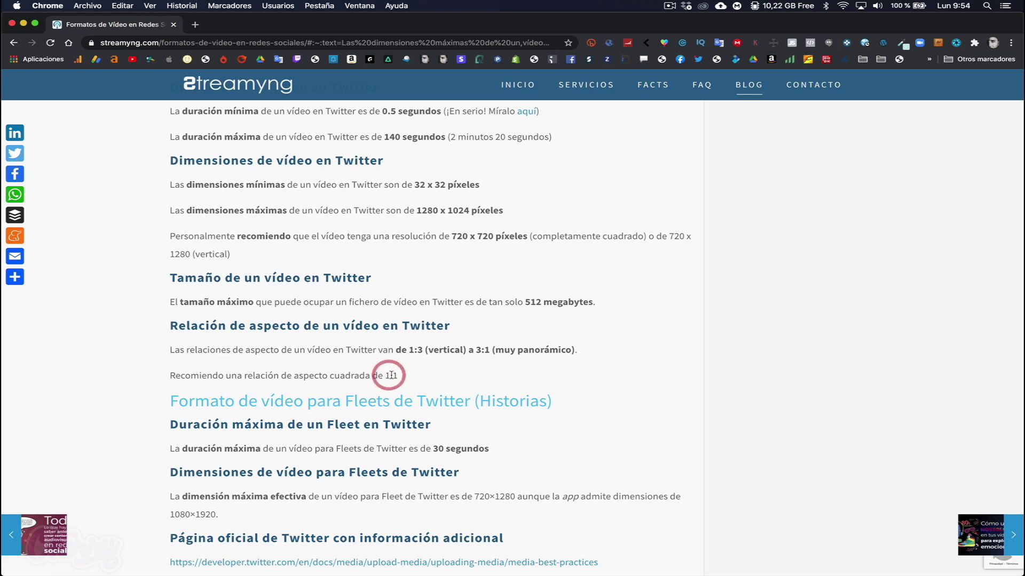
{"action": "left_click", "coordinate": [394, 375]}
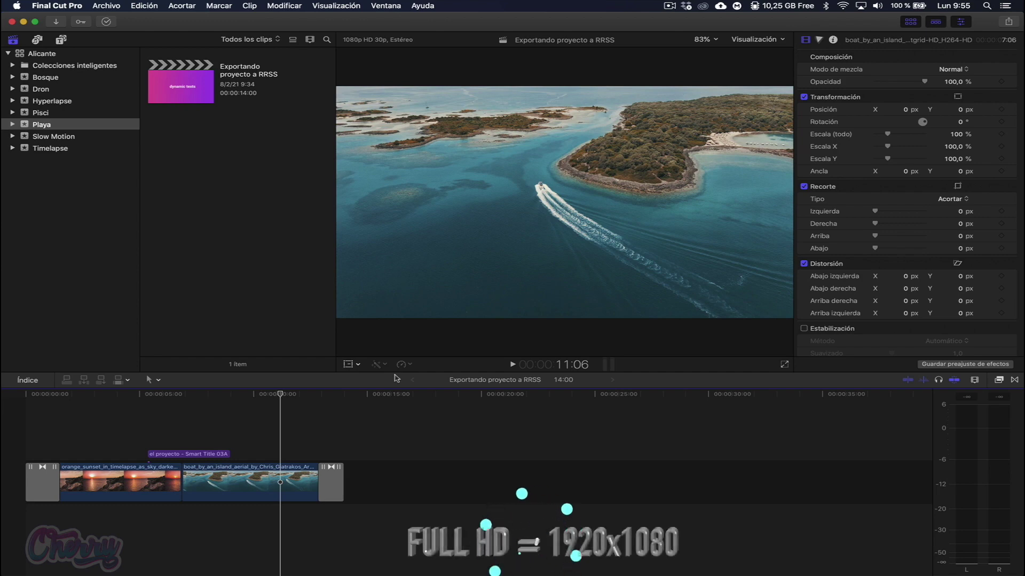
- Select the sunset clip and check its Info inspector: 1920 × 1080 at 25p
{"action": "left_click", "coordinate": [107, 426]}
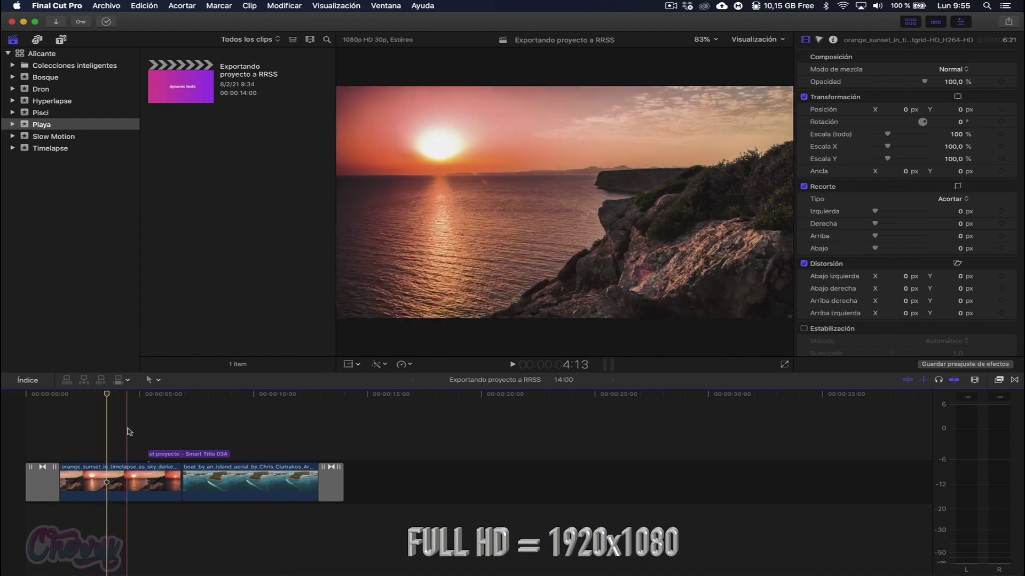
{"action": "left_click", "coordinate": [106, 474]}
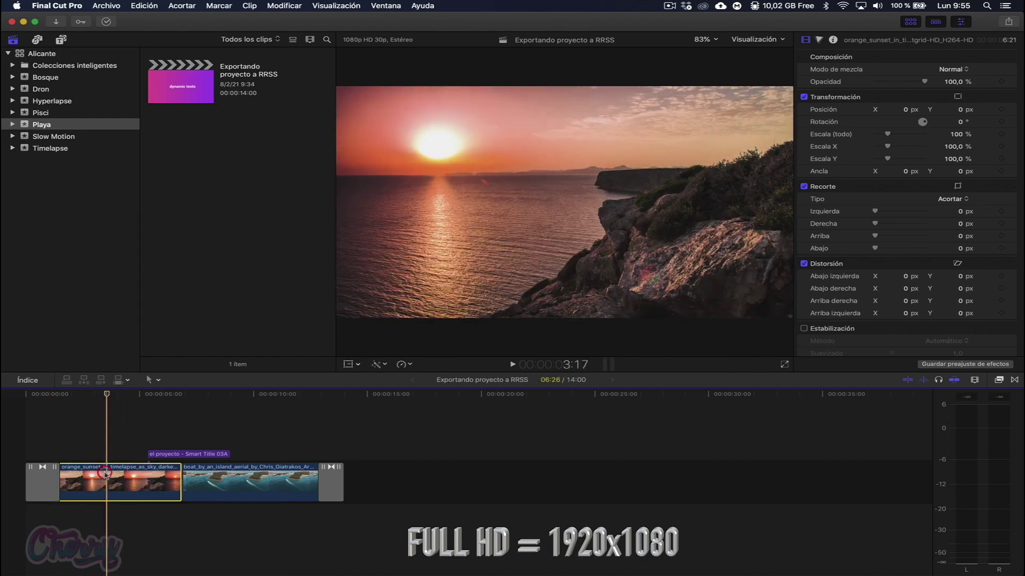
{"action": "left_click", "coordinate": [834, 41]}
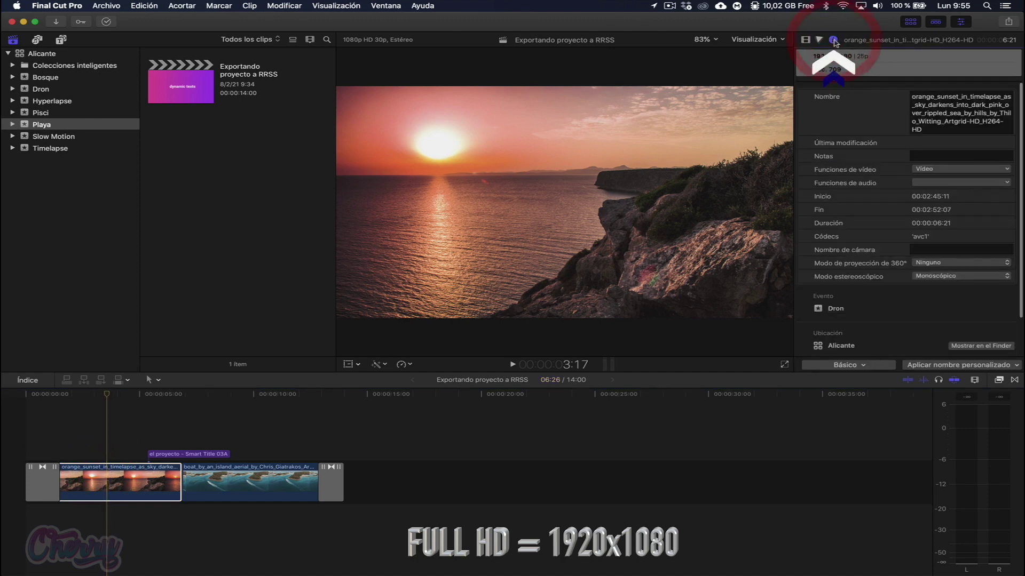
{"action": "left_click", "coordinate": [852, 61]}
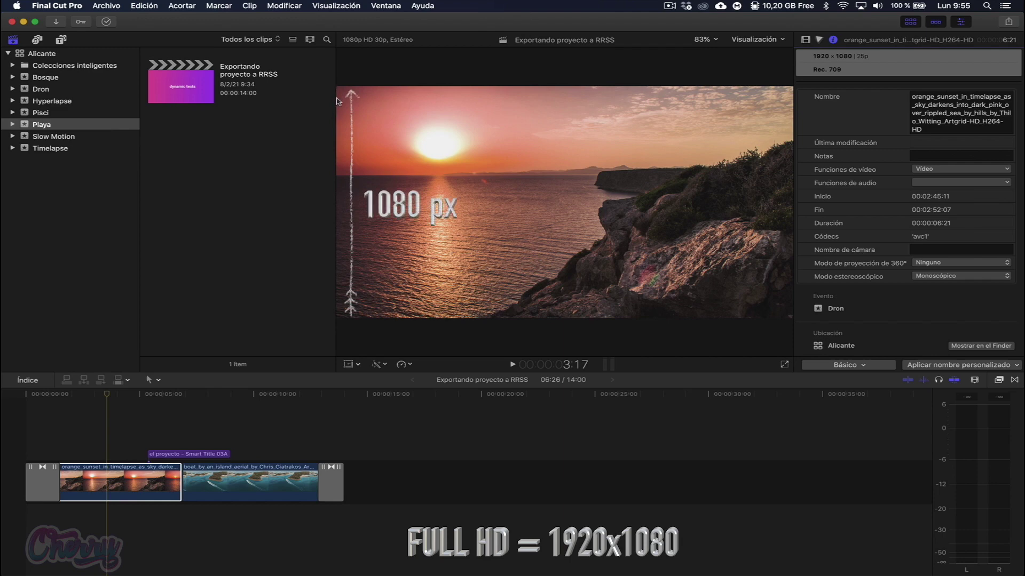
{"action": "left_click", "coordinate": [338, 101]}
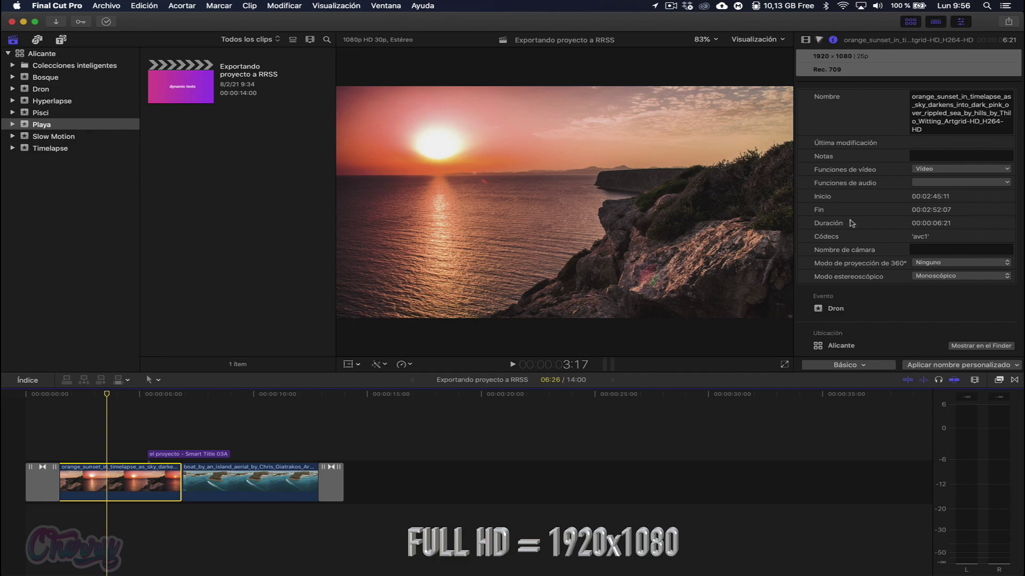
- Compute 1920 ÷ 16 × 9 = 1080 in the Calculator widget
{"action": "scroll", "coordinate": [536, 213], "scroll_direction": "up", "scroll_amount": 3}
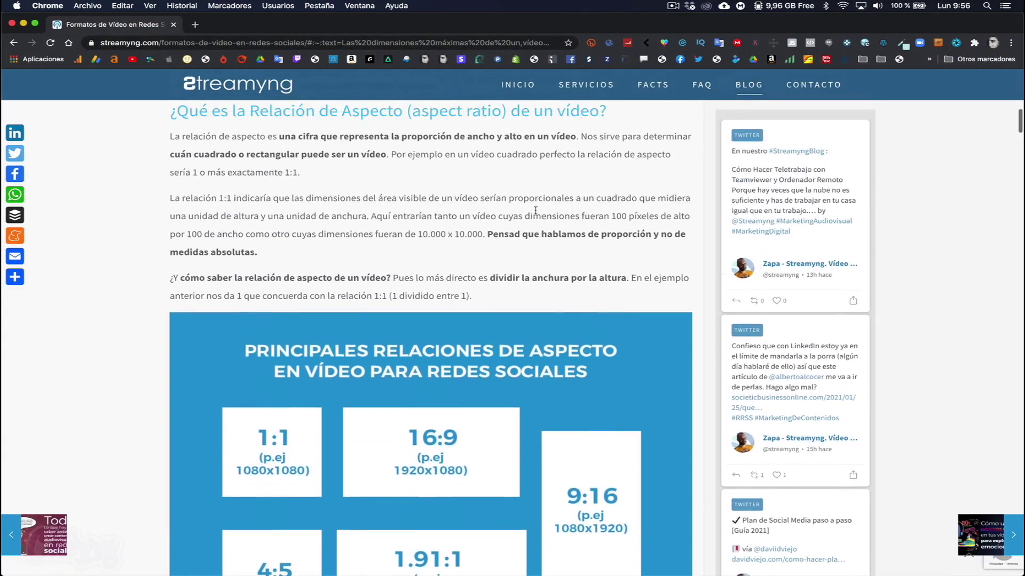
{"action": "scroll", "coordinate": [535, 214], "scroll_direction": "down", "scroll_amount": 4}
{"action": "scroll", "coordinate": [536, 212], "scroll_direction": "up", "scroll_amount": 1}
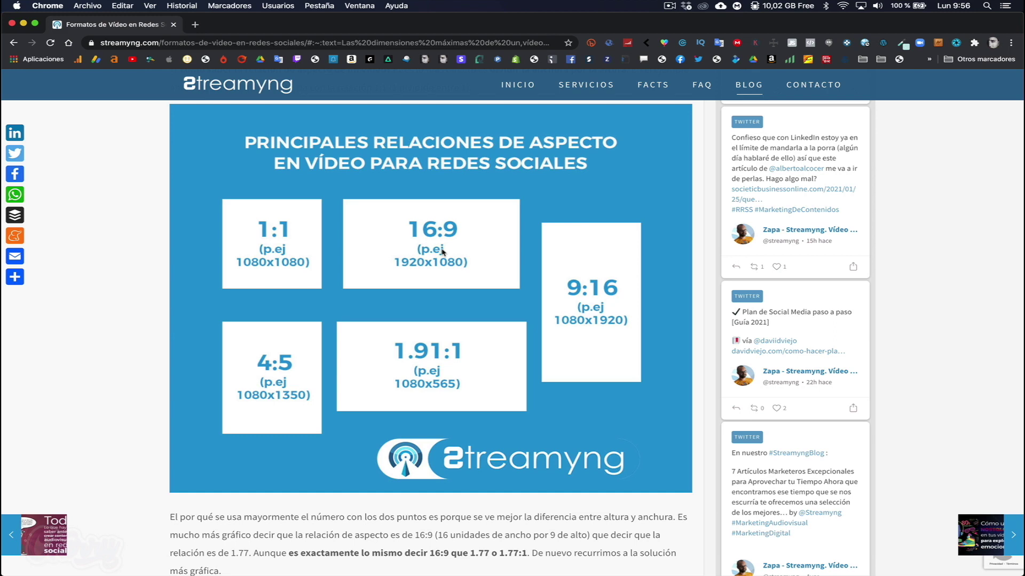
{"action": "scroll", "coordinate": [442, 252], "scroll_direction": "right", "scroll_amount": 3}
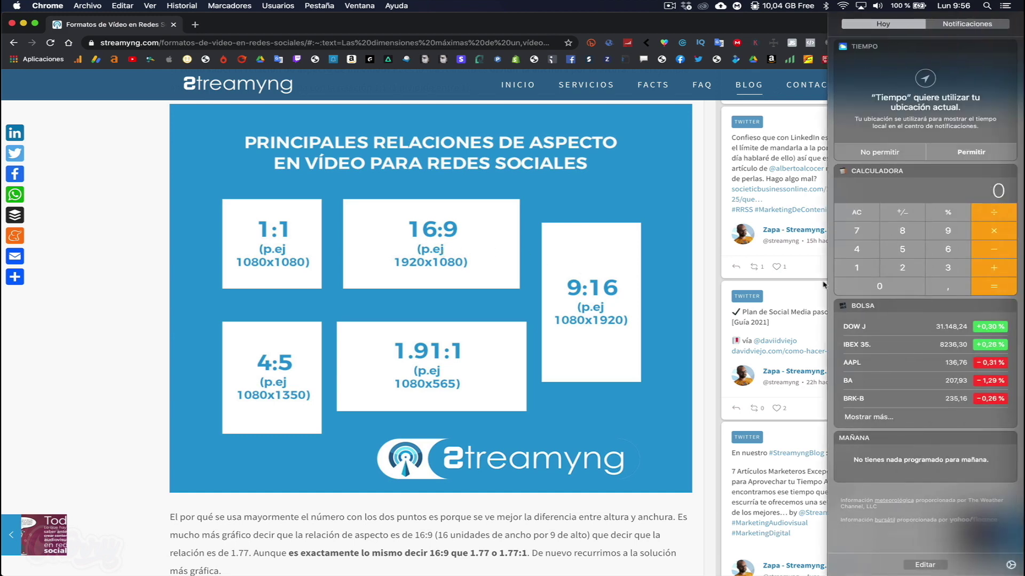
{"action": "left_click", "coordinate": [856, 267]}
{"action": "type", "text": "19.201"}
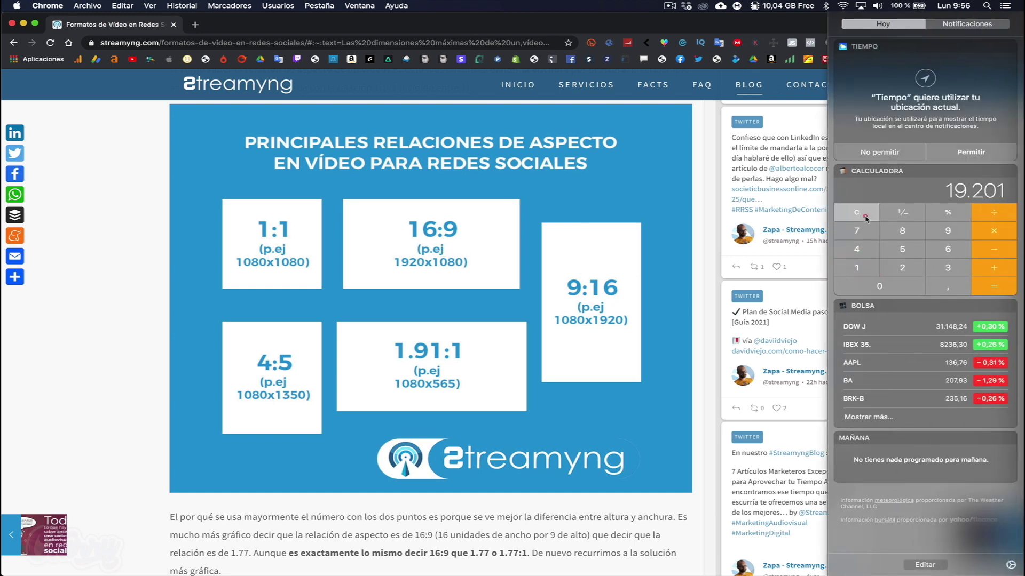
{"action": "key", "text": "Escape"}
{"action": "type", "text": "19"}
{"action": "left_click", "coordinate": [906, 267]}
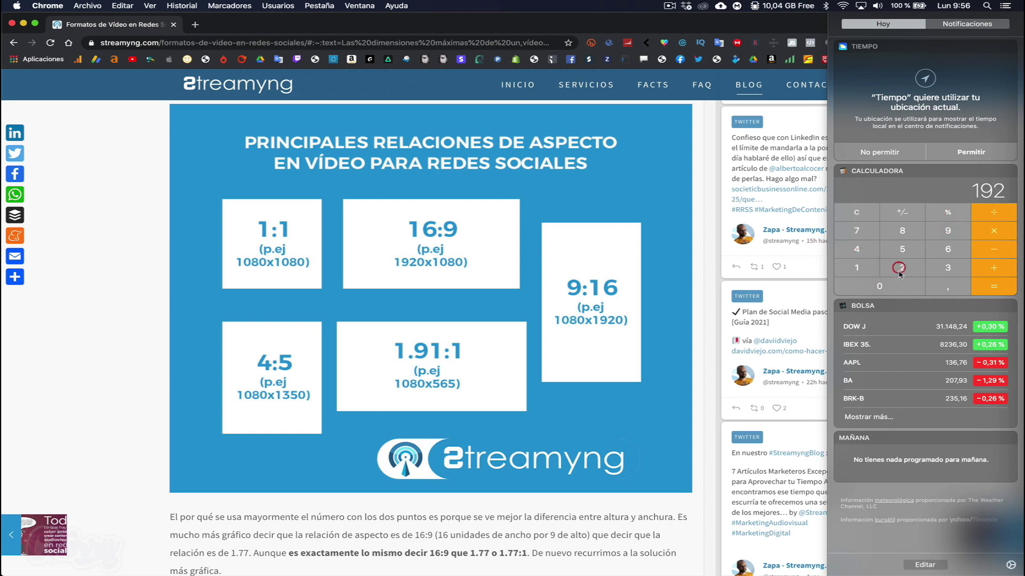
{"action": "left_click", "coordinate": [900, 285]}
{"action": "key", "text": "slash"}
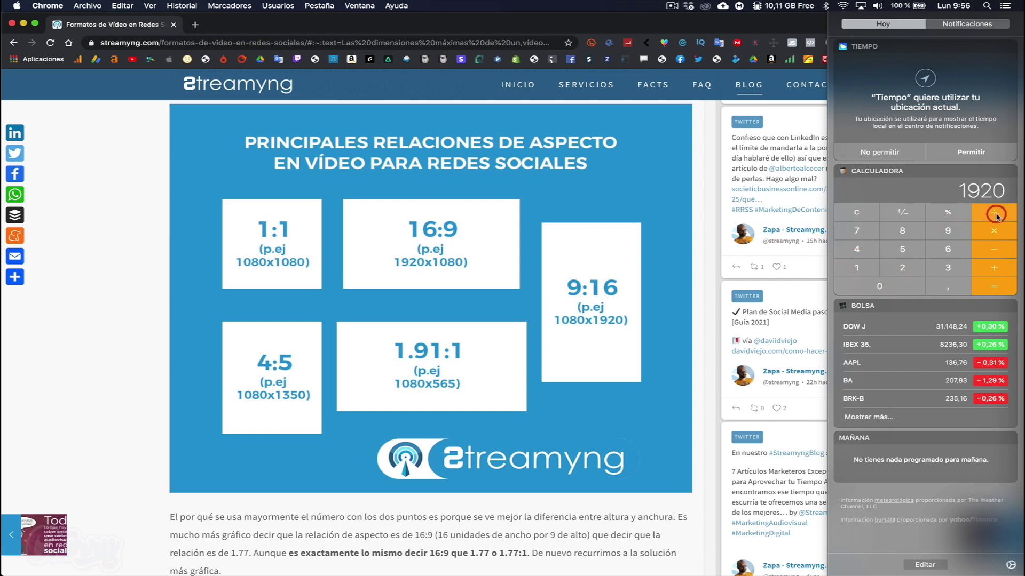
{"action": "left_click", "coordinate": [860, 268]}
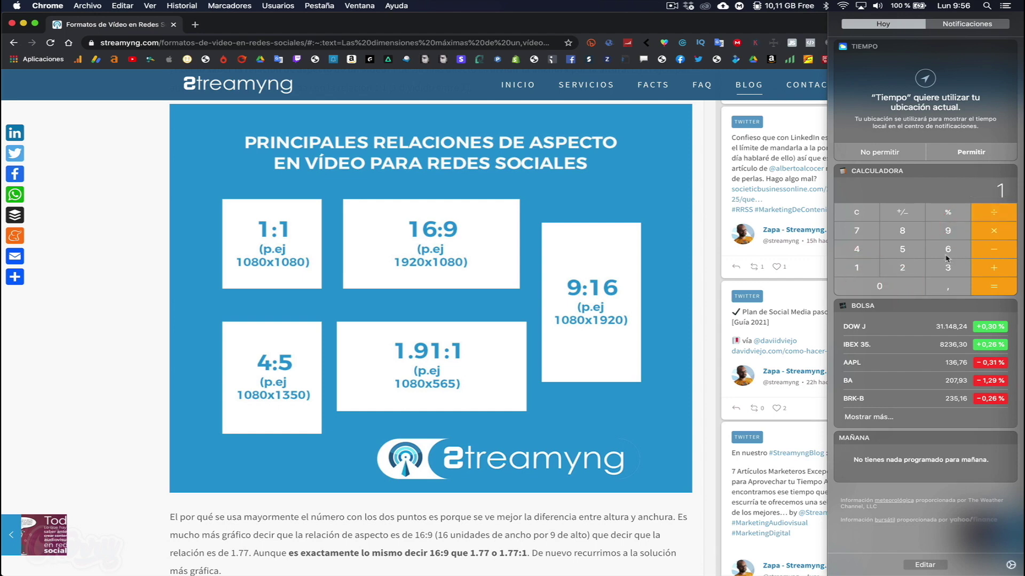
{"action": "type", "text": "6"}
{"action": "left_click", "coordinate": [981, 286]}
{"action": "left_click", "coordinate": [995, 233]}
{"action": "left_click", "coordinate": [948, 231]}
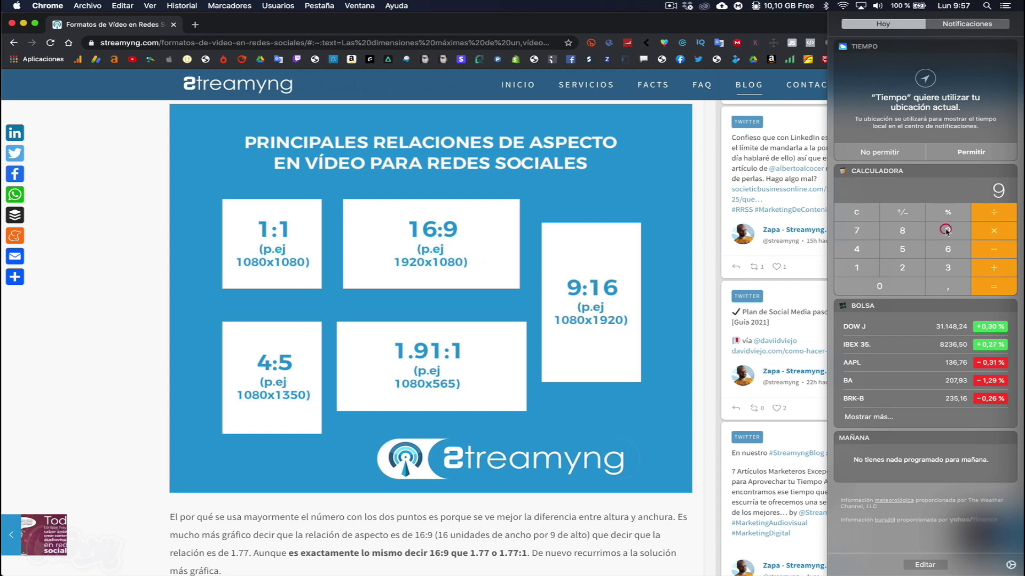
{"action": "left_click", "coordinate": [993, 287]}
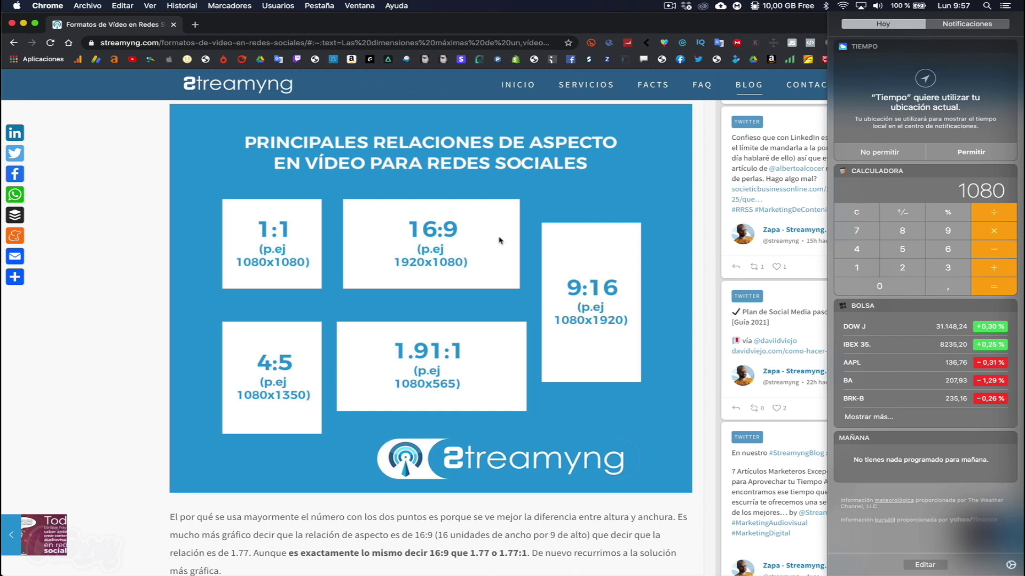
{"action": "left_click", "coordinate": [553, 319]}
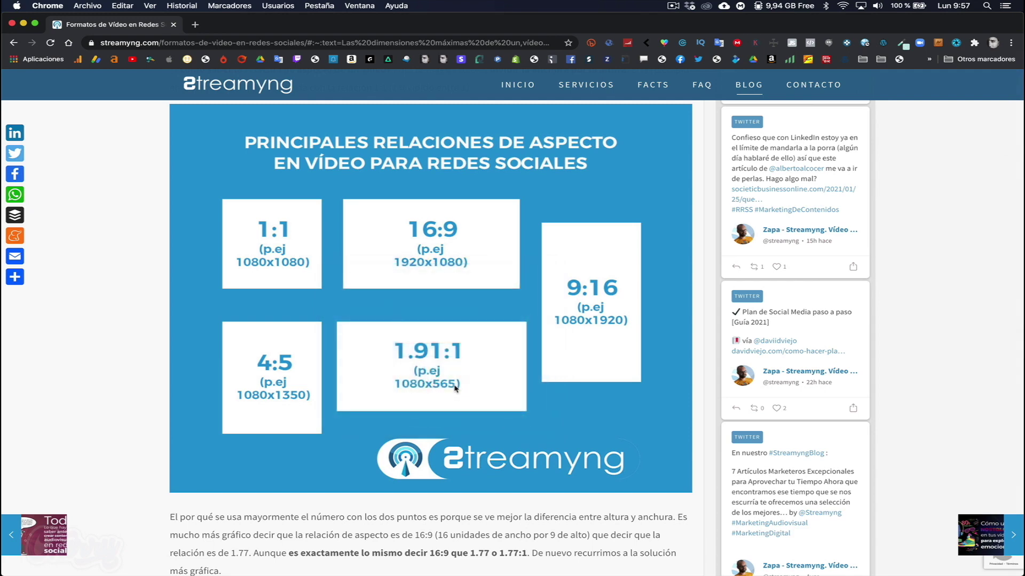
- Compute 1080 ÷ 1,91 in the calculator, giving 565,445026
{"action": "scroll", "coordinate": [455, 388], "scroll_direction": "left", "scroll_amount": 5}
{"action": "left_click", "coordinate": [856, 282]}
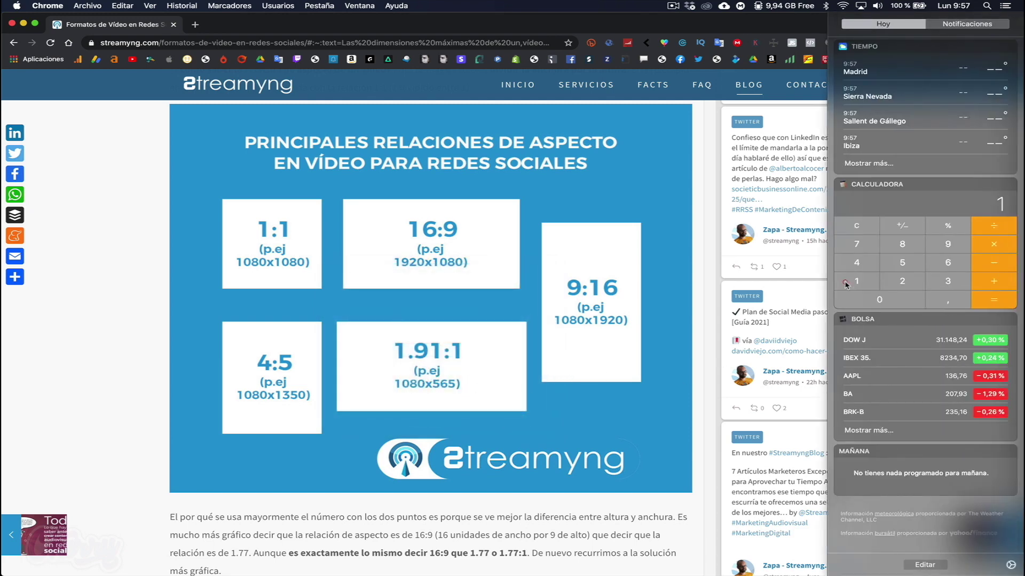
{"action": "left_click", "coordinate": [864, 295]}
{"action": "left_click", "coordinate": [902, 244]}
{"action": "left_click", "coordinate": [895, 295]}
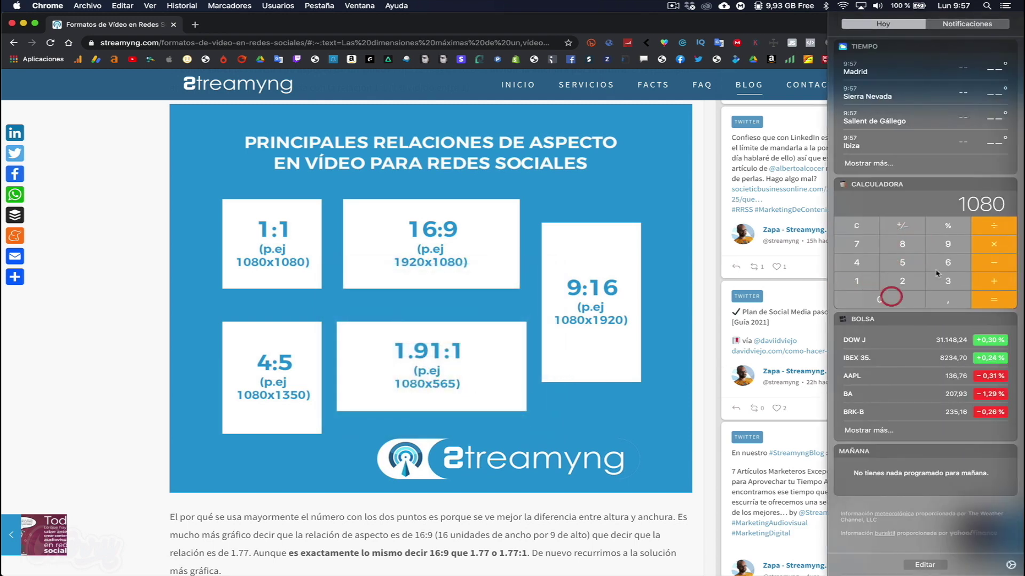
{"action": "left_click", "coordinate": [997, 226]}
{"action": "type", "text": "1"}
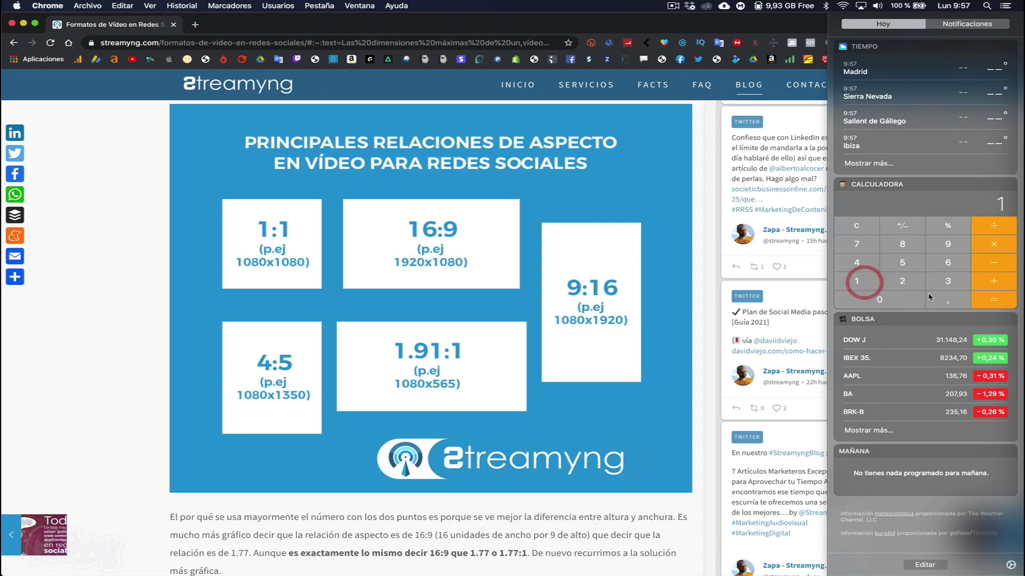
{"action": "type", "text": ",9"}
{"action": "left_click", "coordinate": [864, 283]}
{"action": "key", "text": "Return"}
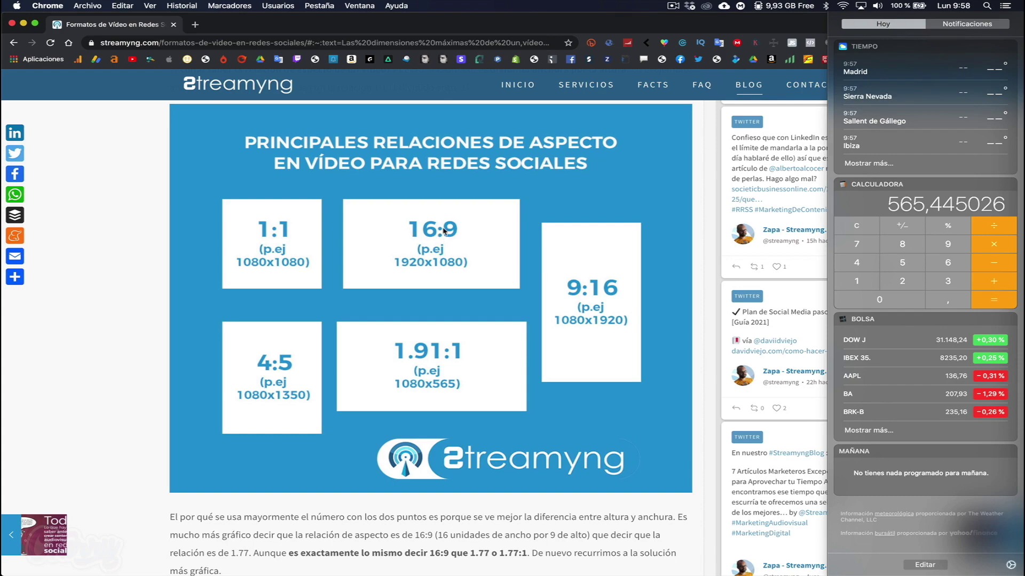
{"action": "left_click", "coordinate": [767, 307]}
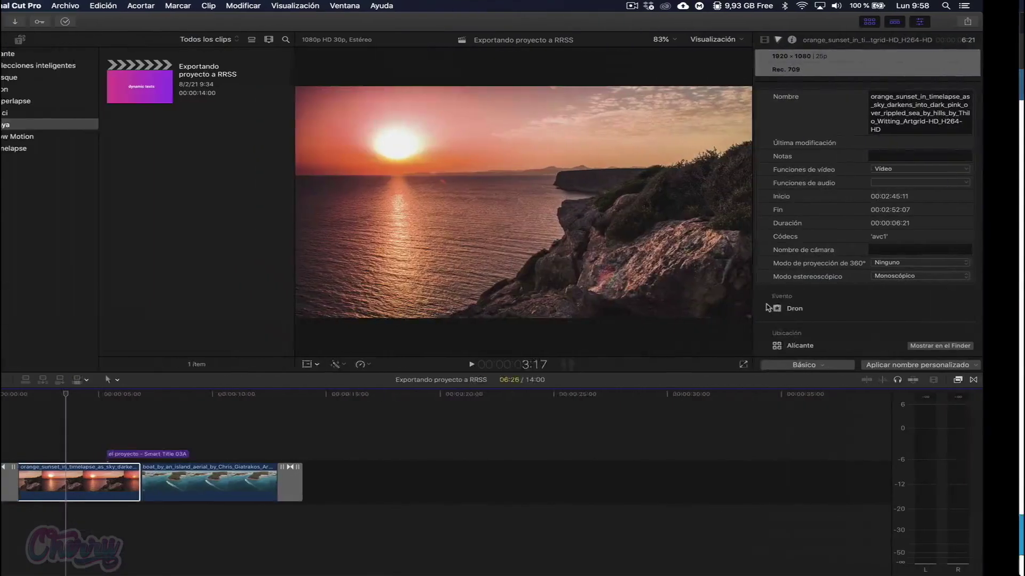
{"action": "left_click", "coordinate": [108, 399]}
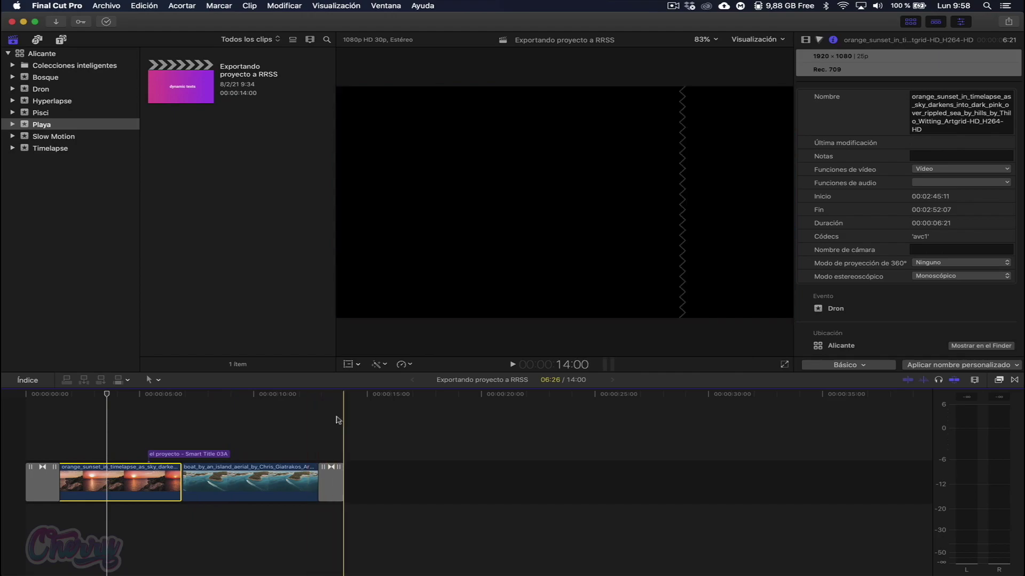
{"action": "key", "text": "ctrl+Right"}
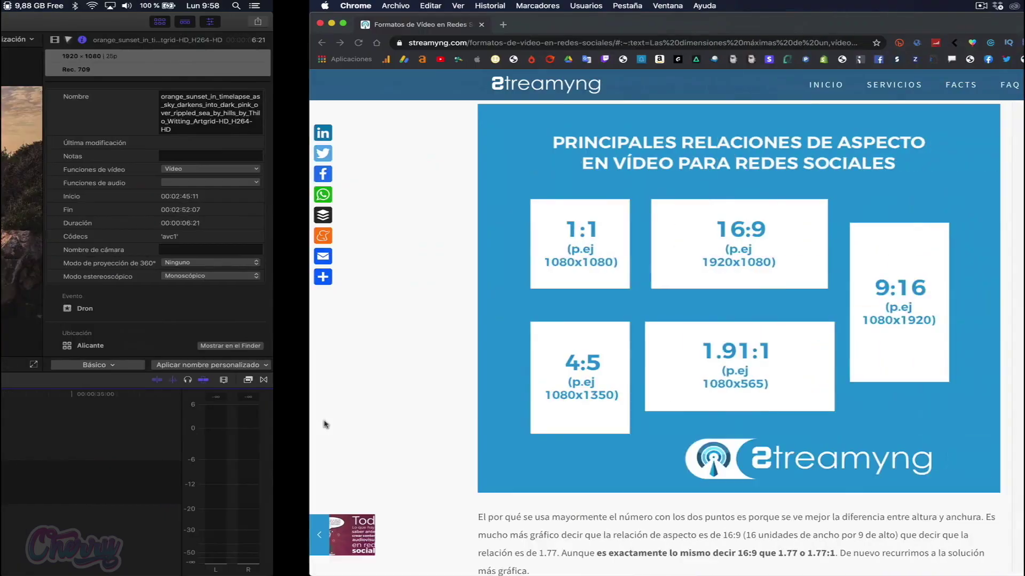
- Scroll to the article's Instagram section and mark its 16:9 and 1:1 ratios
{"action": "scroll", "coordinate": [325, 424], "scroll_direction": "down", "scroll_amount": 10}
{"action": "scroll", "coordinate": [325, 425], "scroll_direction": "down", "scroll_amount": 6}
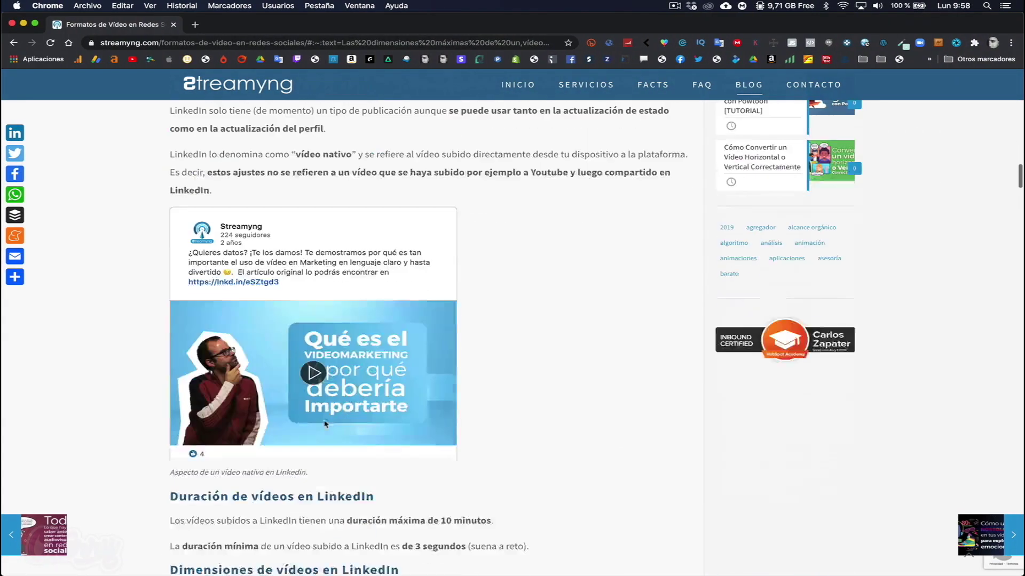
{"action": "scroll", "coordinate": [425, 412], "scroll_direction": "up", "scroll_amount": 2}
{"action": "scroll", "coordinate": [425, 412], "scroll_direction": "down", "scroll_amount": 5}
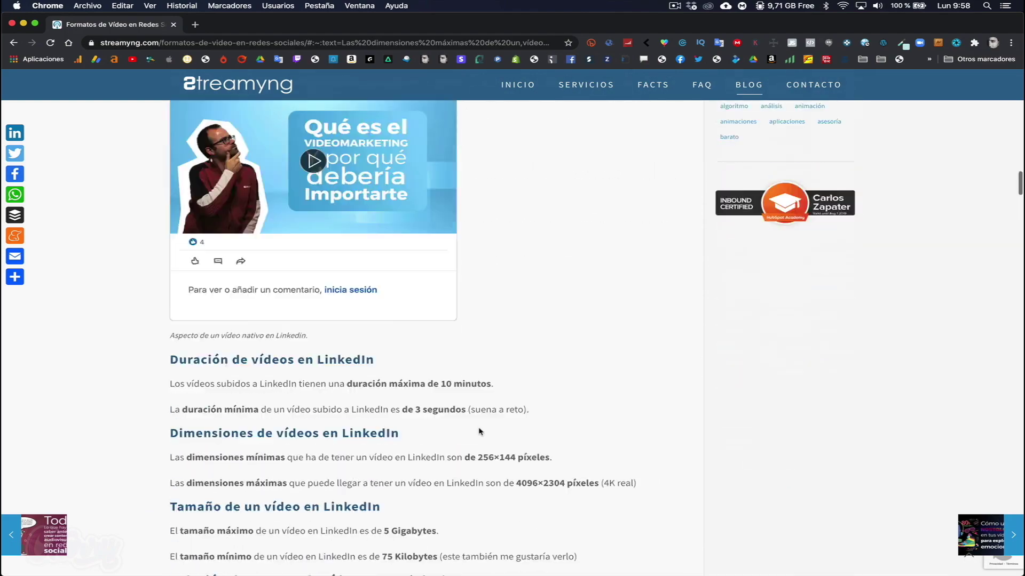
{"action": "scroll", "coordinate": [479, 431], "scroll_direction": "down", "scroll_amount": 9}
{"action": "scroll", "coordinate": [480, 432], "scroll_direction": "down", "scroll_amount": 3}
{"action": "scroll", "coordinate": [480, 431], "scroll_direction": "down", "scroll_amount": 7}
{"action": "scroll", "coordinate": [479, 431], "scroll_direction": "down", "scroll_amount": 7}
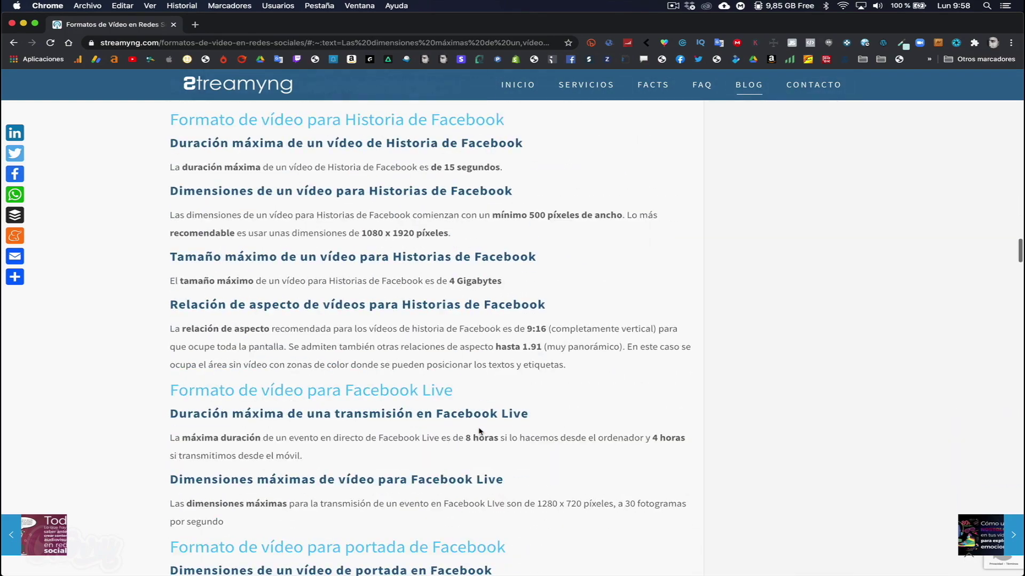
{"action": "scroll", "coordinate": [479, 431], "scroll_direction": "up", "scroll_amount": 1}
{"action": "scroll", "coordinate": [479, 432], "scroll_direction": "down", "scroll_amount": 5}
{"action": "scroll", "coordinate": [479, 428], "scroll_direction": "down", "scroll_amount": 4}
{"action": "scroll", "coordinate": [479, 428], "scroll_direction": "down", "scroll_amount": 7}
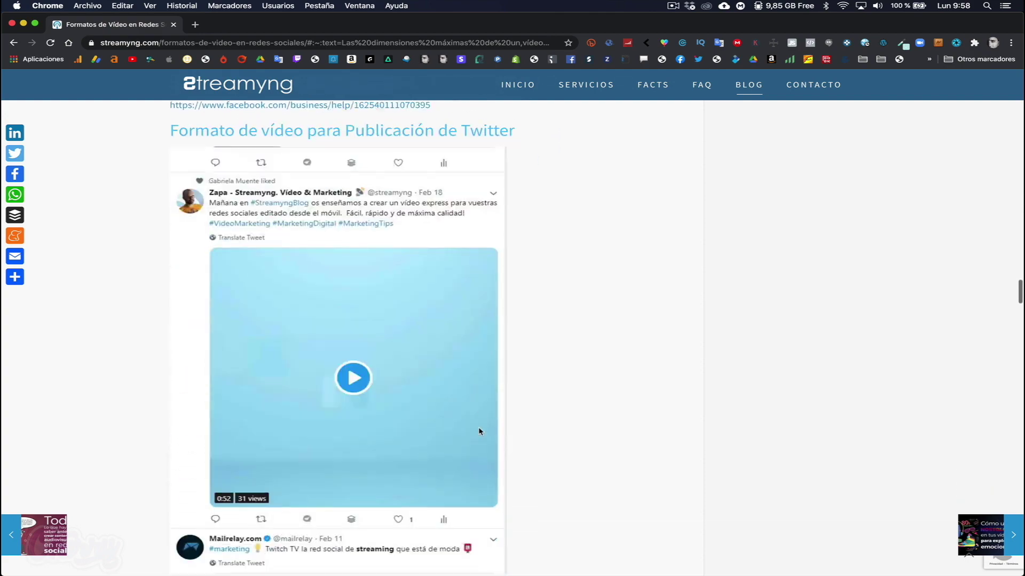
{"action": "scroll", "coordinate": [479, 428], "scroll_direction": "down", "scroll_amount": 6}
{"action": "scroll", "coordinate": [479, 428], "scroll_direction": "down", "scroll_amount": 3}
{"action": "scroll", "coordinate": [479, 428], "scroll_direction": "down", "scroll_amount": 4}
{"action": "scroll", "coordinate": [478, 428], "scroll_direction": "down", "scroll_amount": 4}
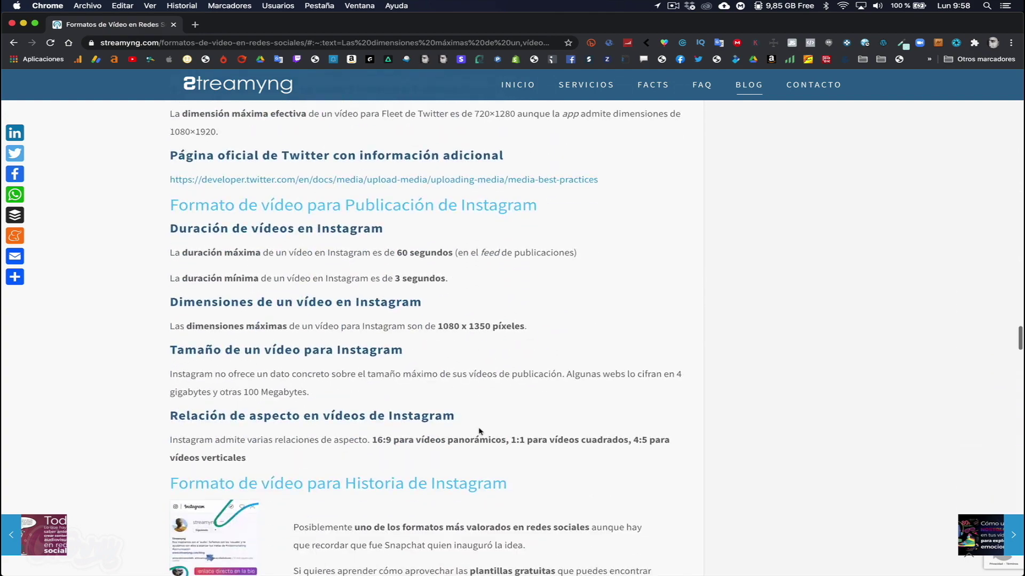
{"action": "scroll", "coordinate": [479, 430], "scroll_direction": "down", "scroll_amount": 1}
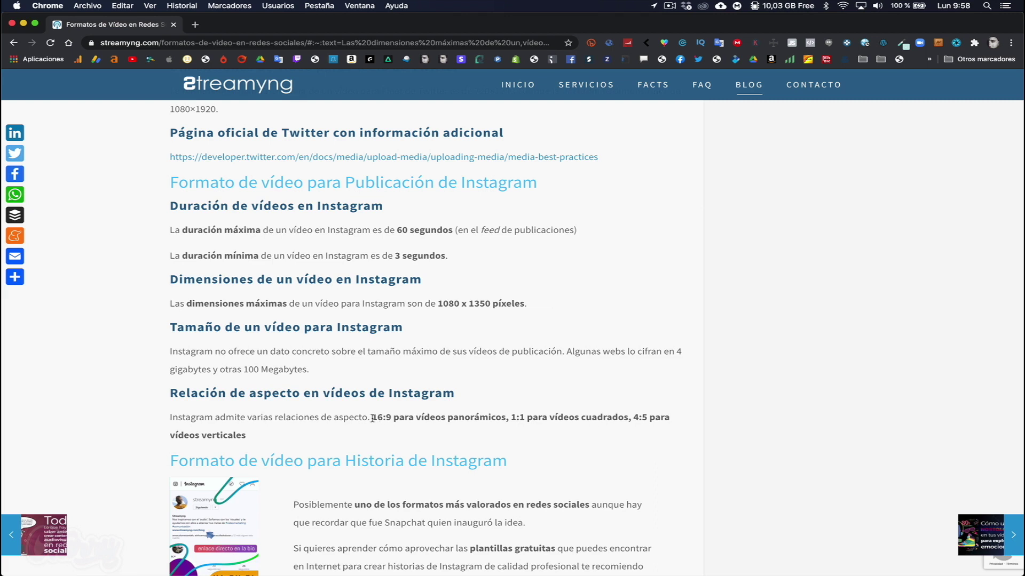
{"action": "left_click_drag", "start_coordinate": [372, 418], "coordinate": [390, 417]}
{"action": "left_click_drag", "start_coordinate": [511, 418], "coordinate": [524, 417]}
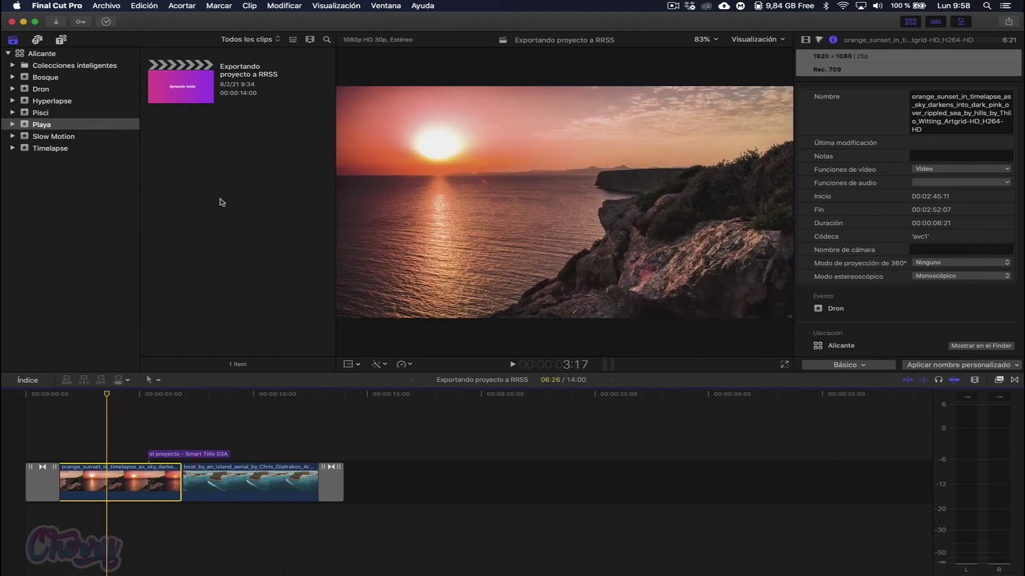
- Start a new project named 'Storie para Insta 1:1'
{"action": "key", "text": "cmd+n"}
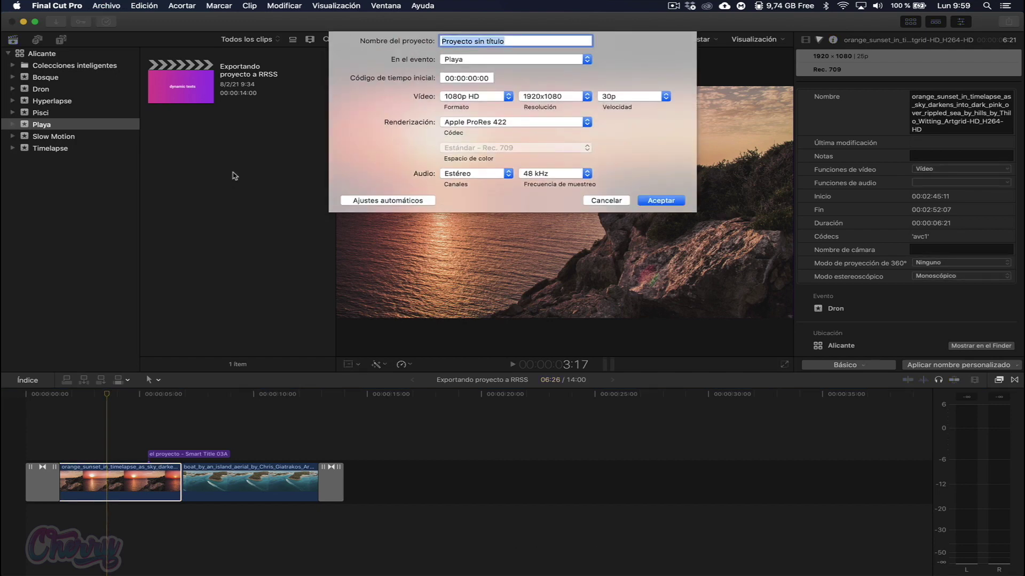
{"action": "type", "text": "S"}
{"action": "type", "text": "to"}
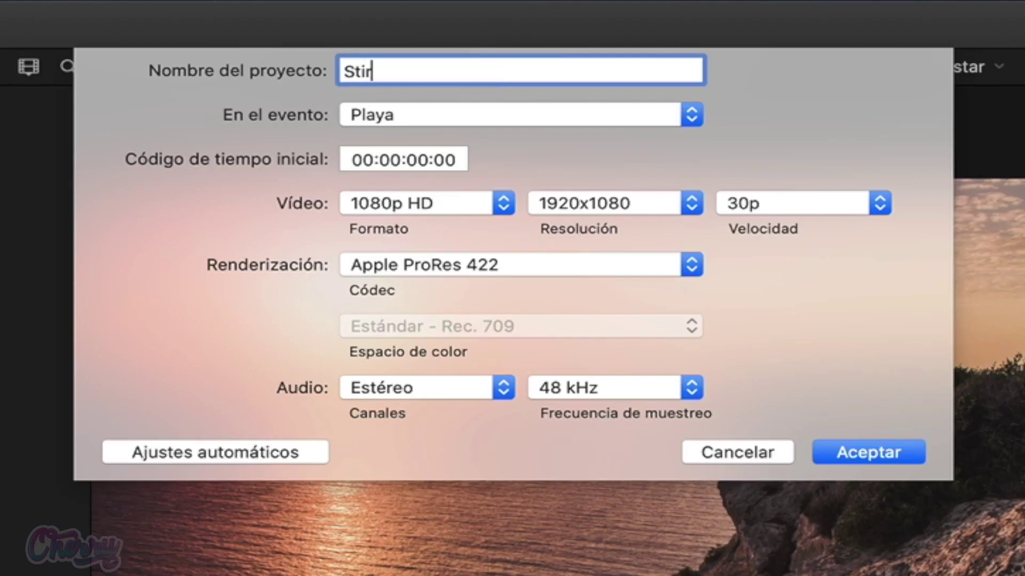
{"action": "type", "text": "rie"}
{"action": "key", "text": "BackSpace"}
{"action": "type", "text": "ie d"}
{"action": "key", "text": "BackSpace"}
{"action": "type", "text": "para Insta "}
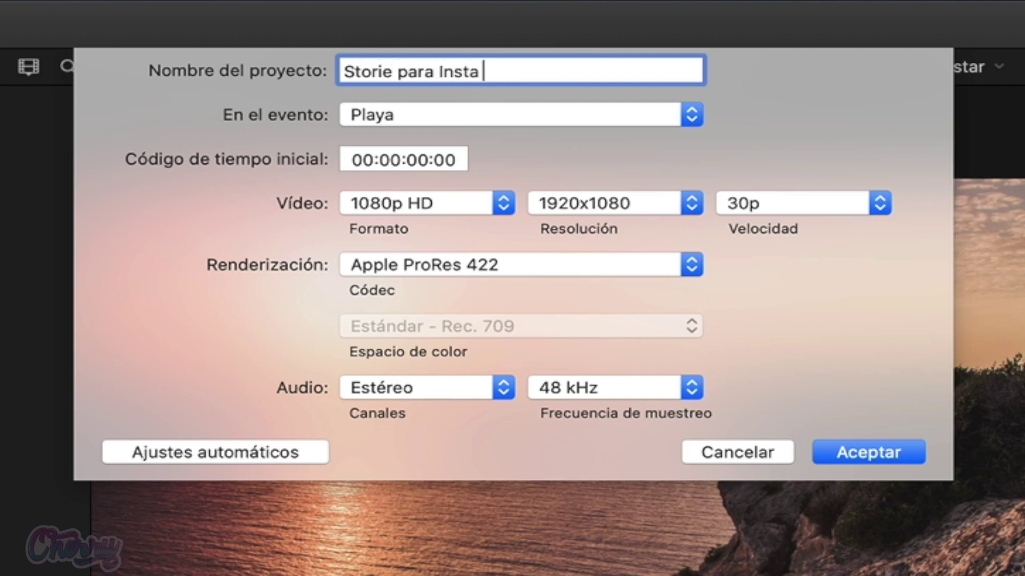
{"action": "type", "text": "1:1"}
- Set the project format to Personalizado with a 1080 width for 1080 × 1080
{"action": "left_click", "coordinate": [507, 203]}
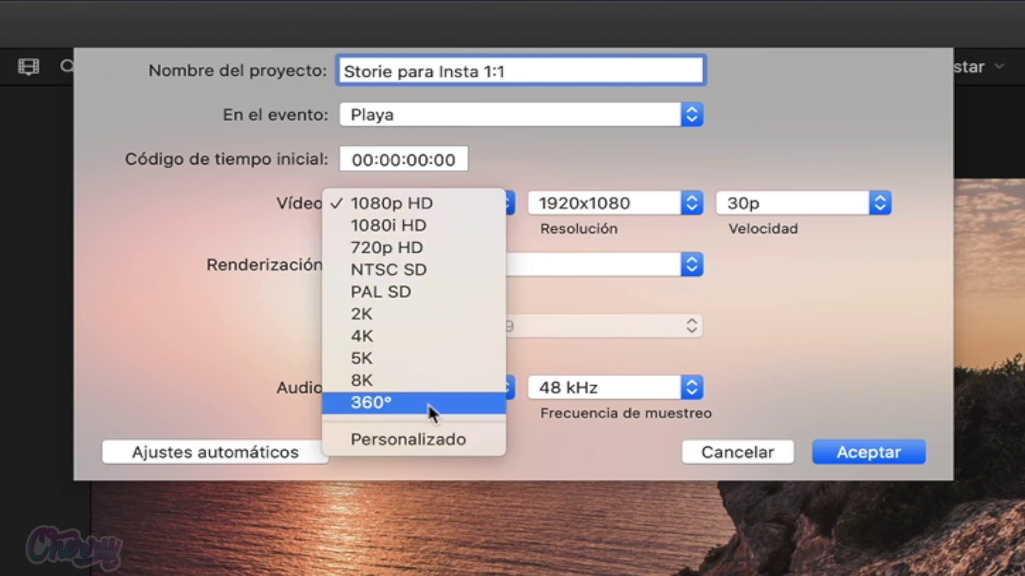
{"action": "left_click", "coordinate": [435, 439]}
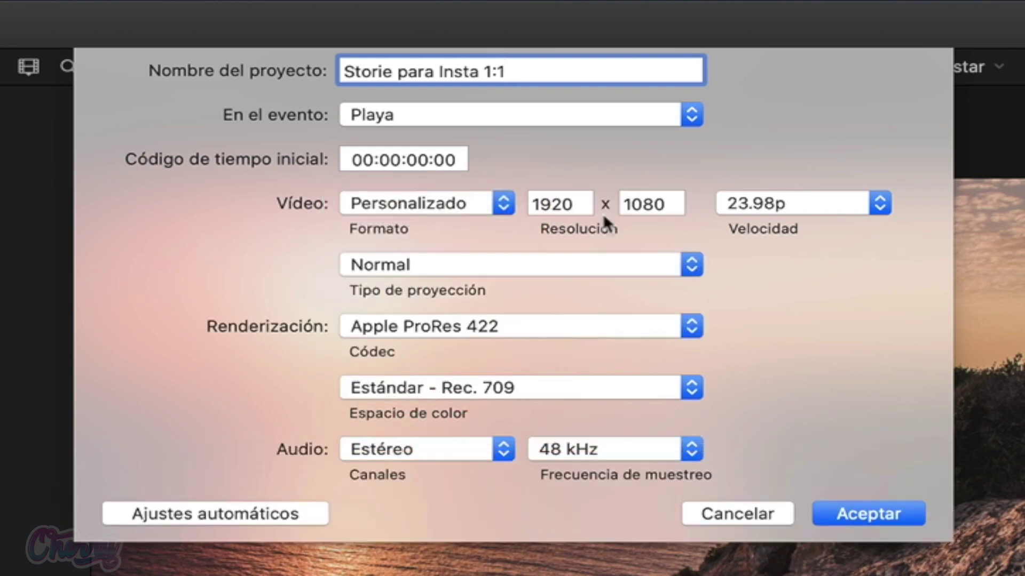
{"action": "left_click", "coordinate": [581, 206]}
{"action": "double_click", "coordinate": [580, 206]}
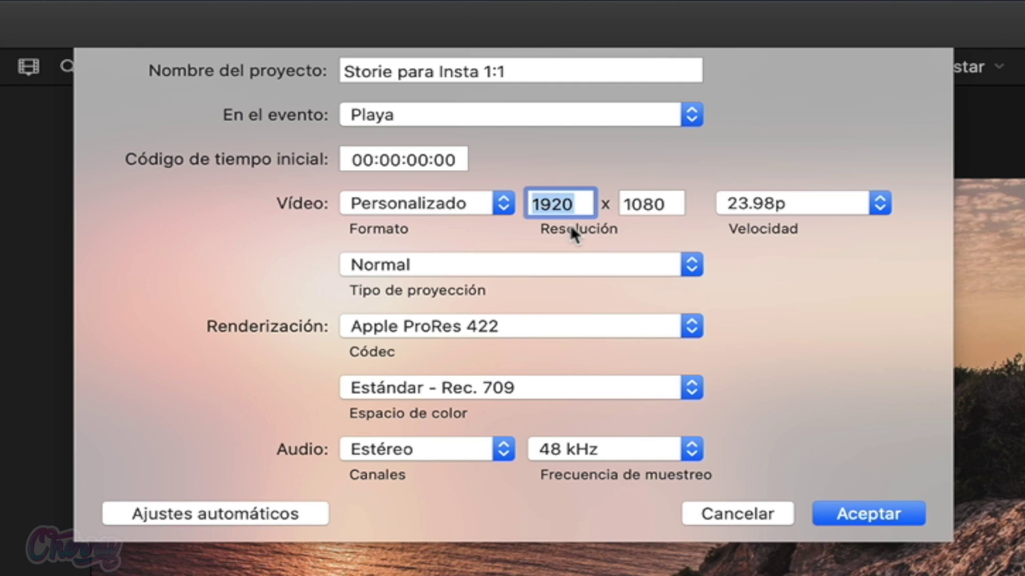
{"action": "type", "text": "1080"}
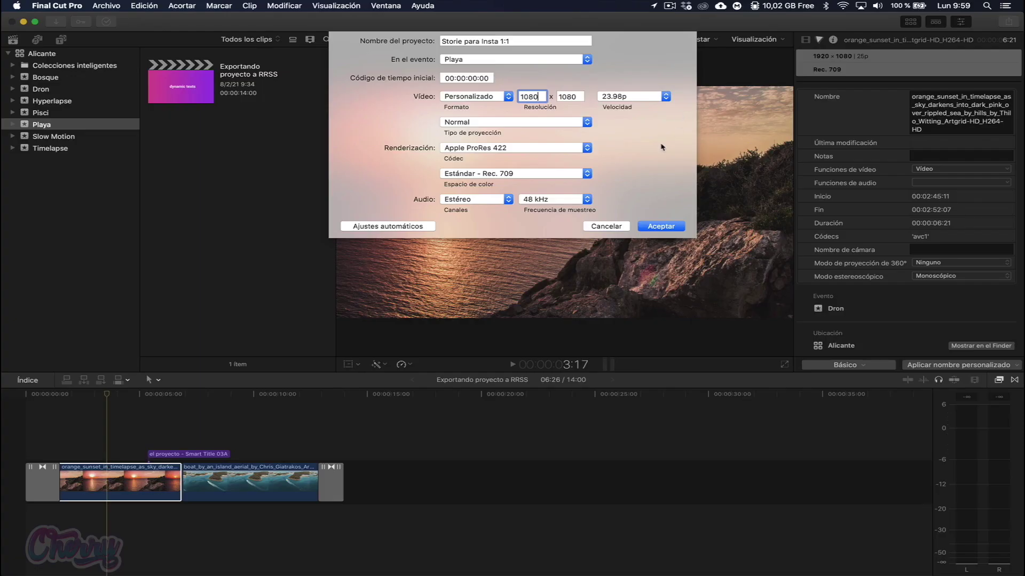
{"action": "key", "text": "ctrl+Right"}
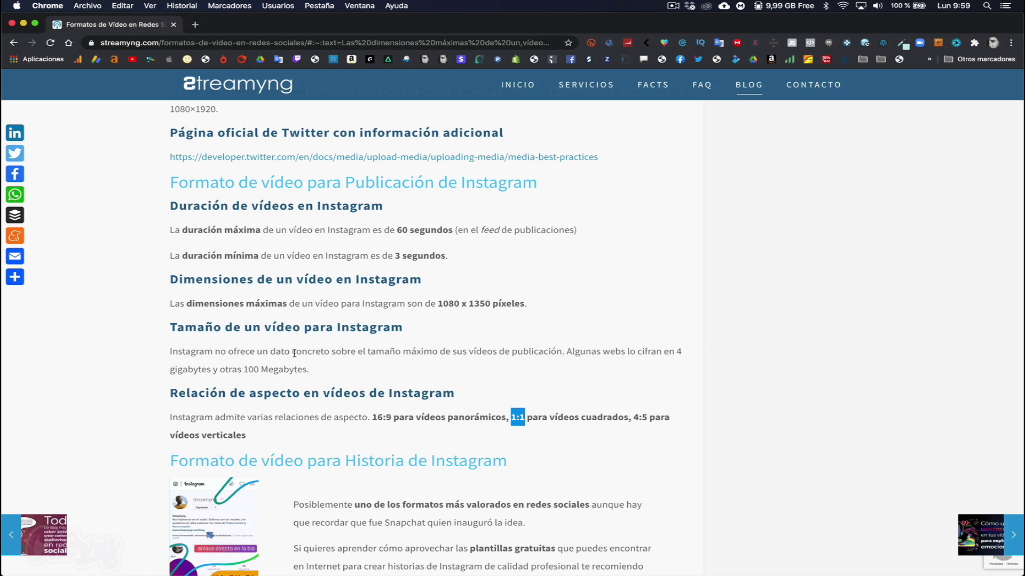
- Mark Instagram's 100 Megabytes size limit, then return to the Final Cut Pro project settings
{"action": "left_click_drag", "start_coordinate": [244, 369], "coordinate": [307, 365]}
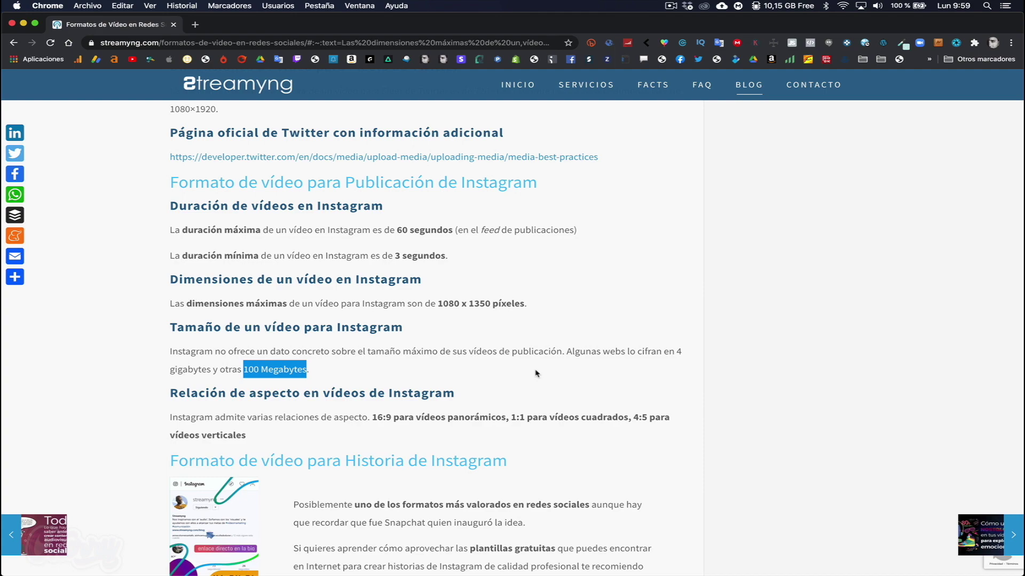
{"action": "key", "text": "ctrl+Left"}
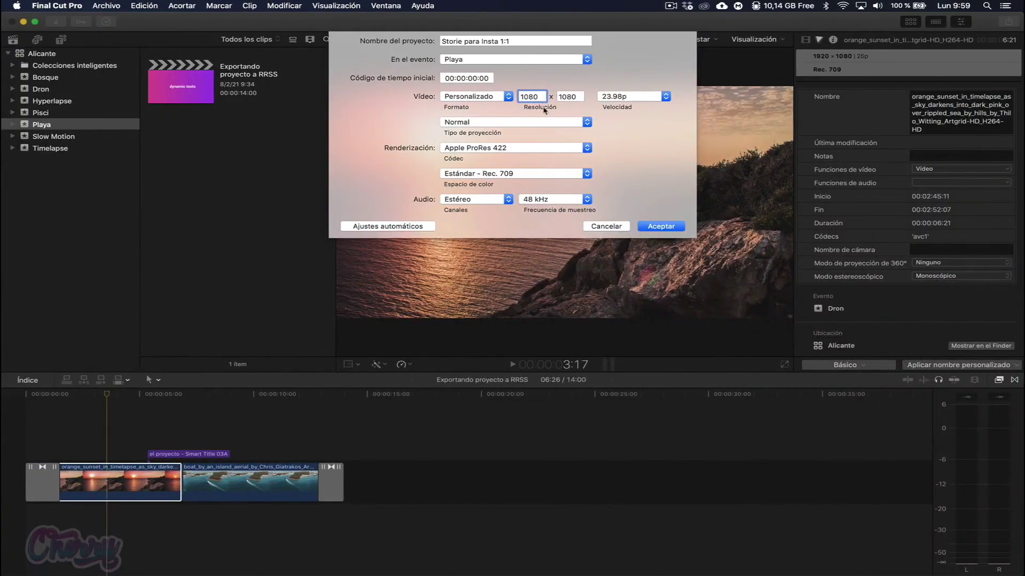
- Create the 1080 × 1080 'Storie para Insta 1:1' project and select it in the Playa event
{"action": "left_click_drag", "start_coordinate": [539, 96], "coordinate": [516, 99]}
{"action": "key", "text": "Return"}
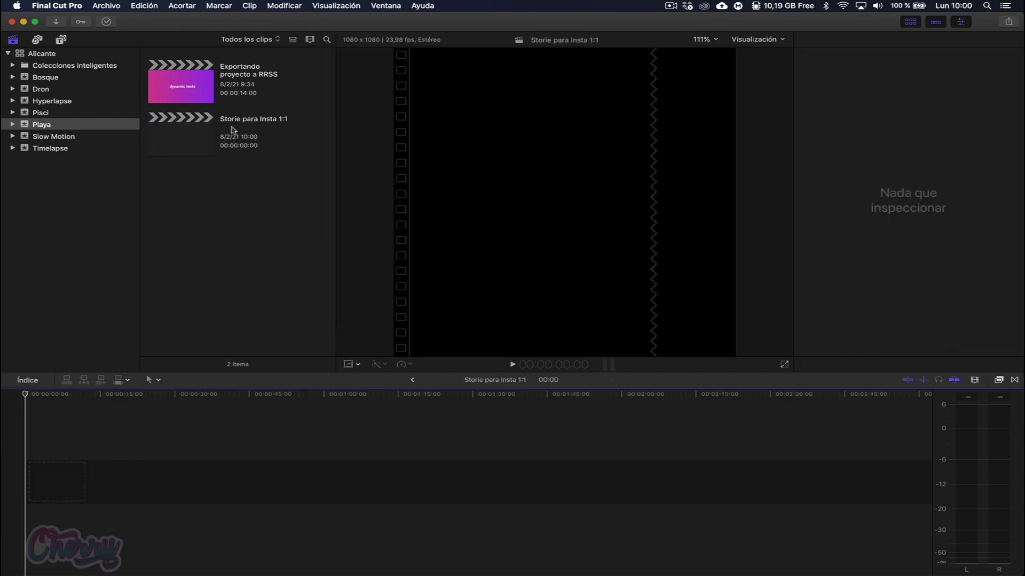
{"action": "left_click", "coordinate": [180, 143]}
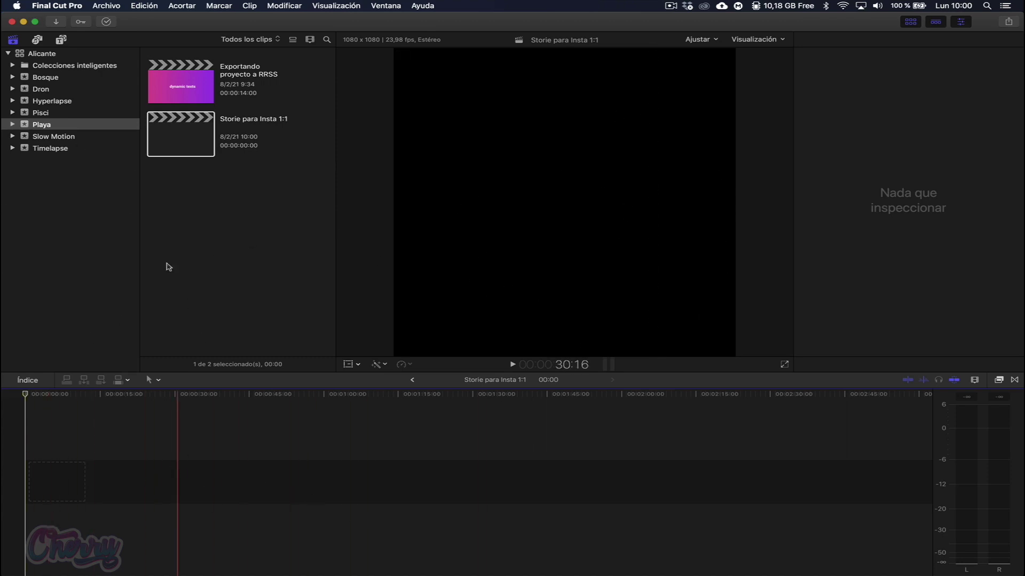
- Copy the sunset, boat and title clips from Exportando proyecto a RRSS into Storie para Insta 1:1 and preview them
{"action": "double_click", "coordinate": [190, 93]}
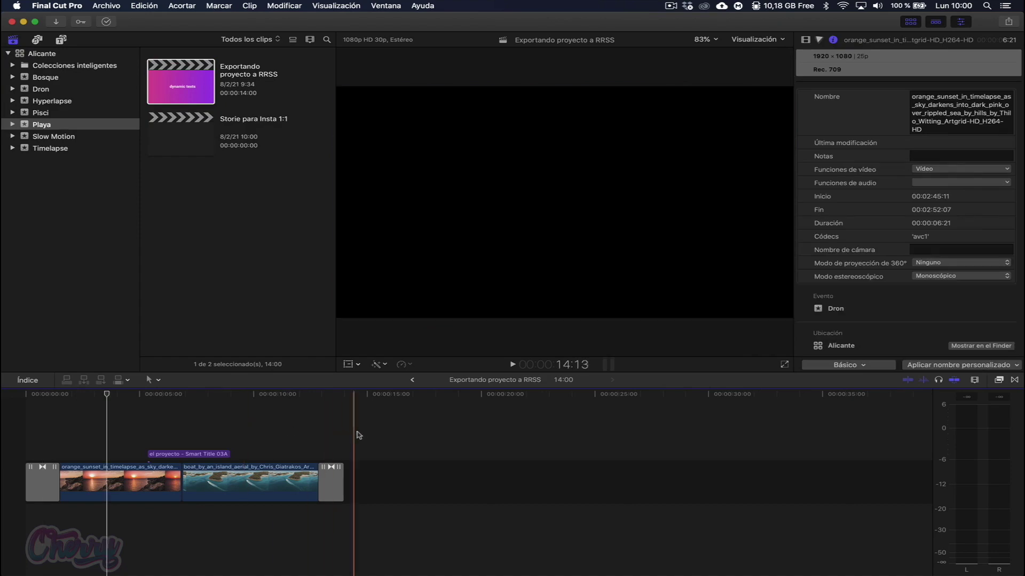
{"action": "left_click_drag", "start_coordinate": [379, 434], "coordinate": [43, 524]}
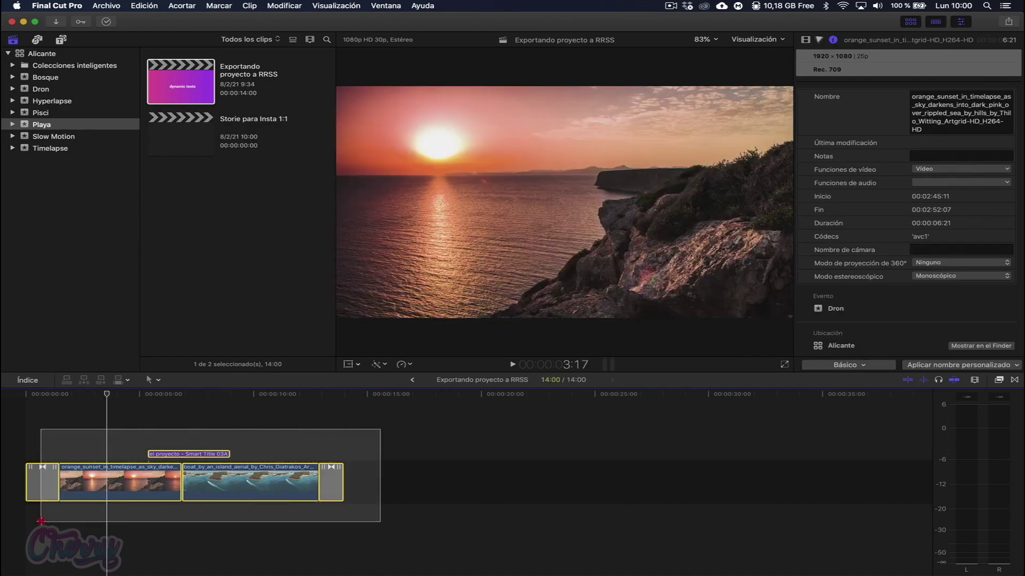
{"action": "key", "text": "super+c"}
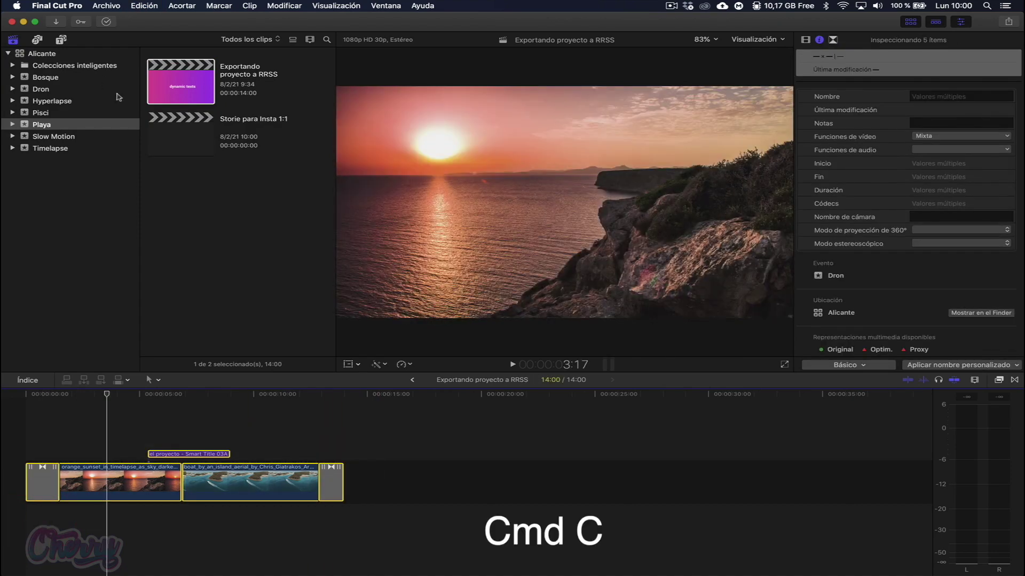
{"action": "double_click", "coordinate": [191, 124]}
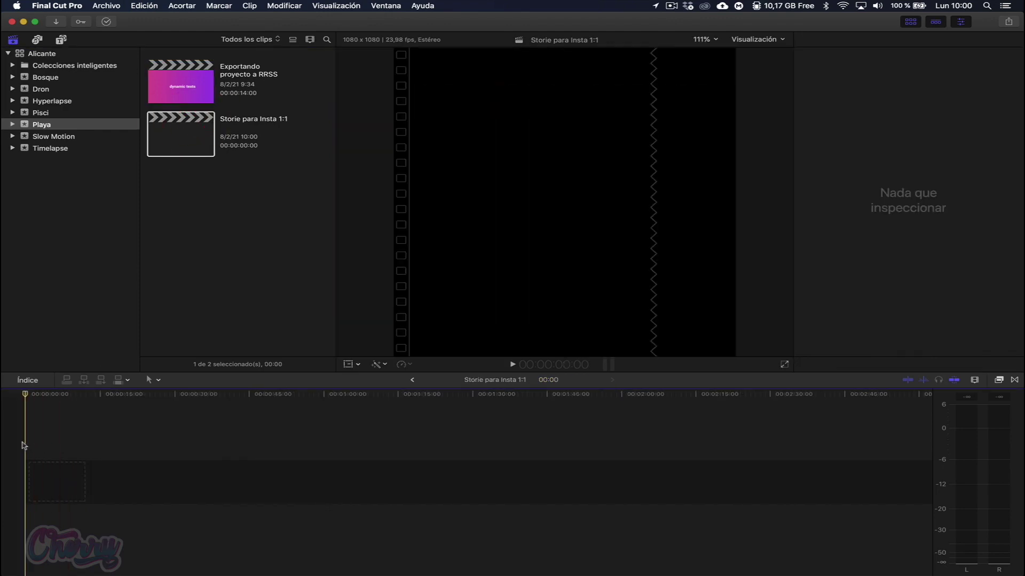
{"action": "key", "text": "super+v"}
{"action": "key", "text": "space"}
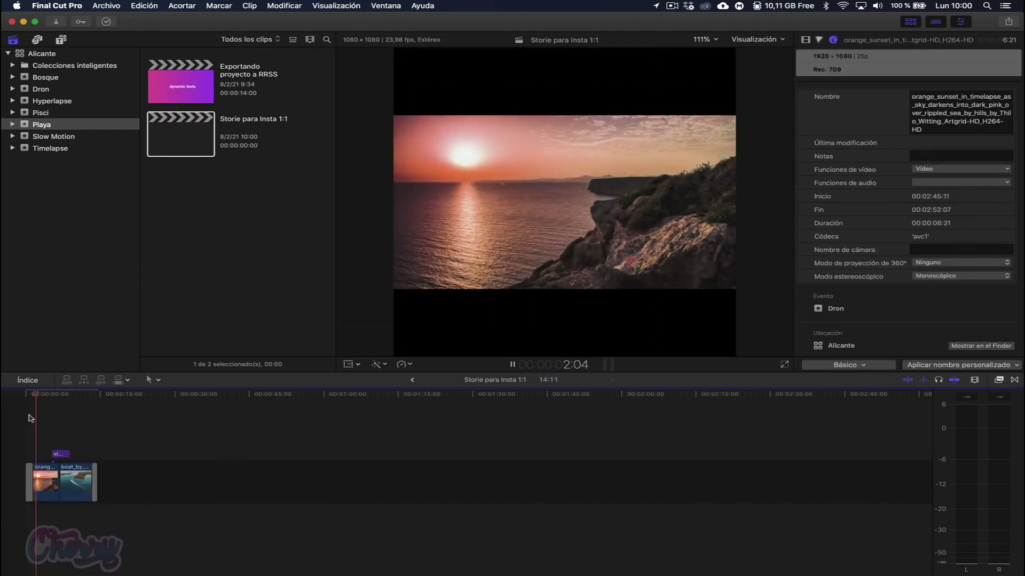
{"action": "key", "text": "space"}
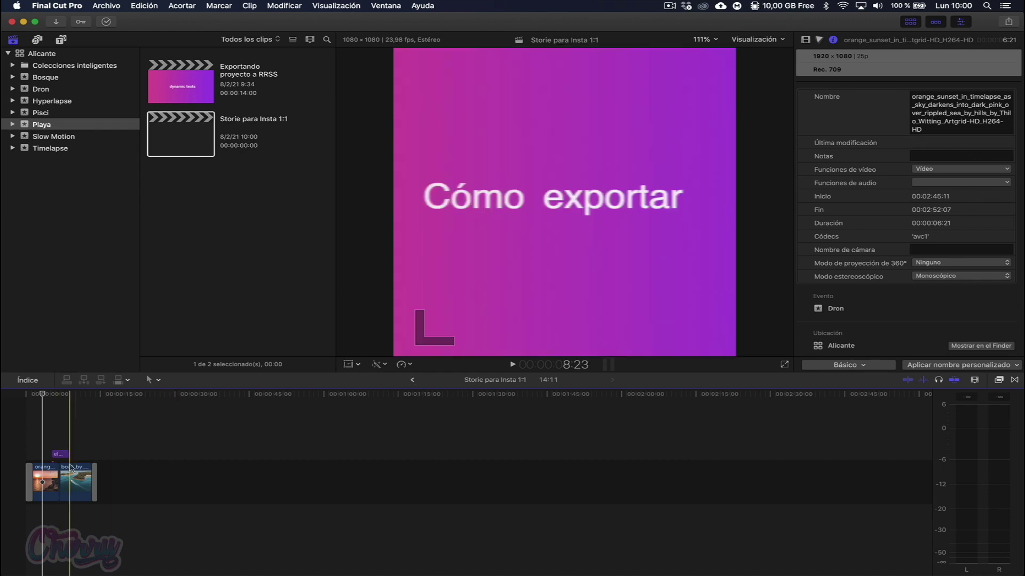
{"action": "mouse_move", "coordinate": [131, 443]}
{"action": "left_mouse_down"}
{"action": "mouse_move", "coordinate": [73, 514]}
{"action": "mouse_move", "coordinate": [24, 506]}
{"action": "left_mouse_up"}
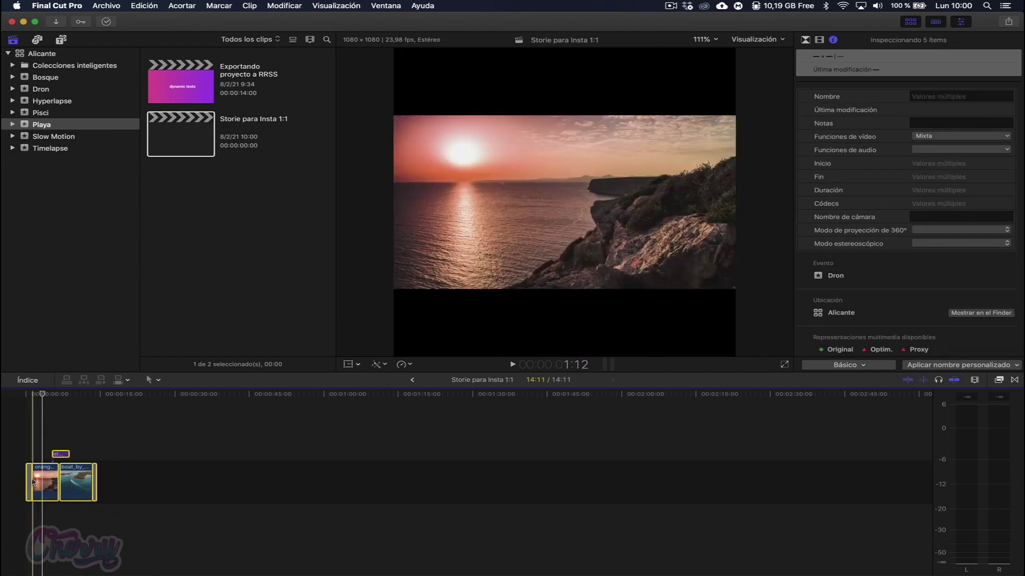
- Fit the whole project in the timeline and show the Transform overlay with the viewer at 50%
{"action": "key", "text": "super+equal"}
{"action": "key", "text": "super+equal"}
{"action": "key", "text": "super+equal"}
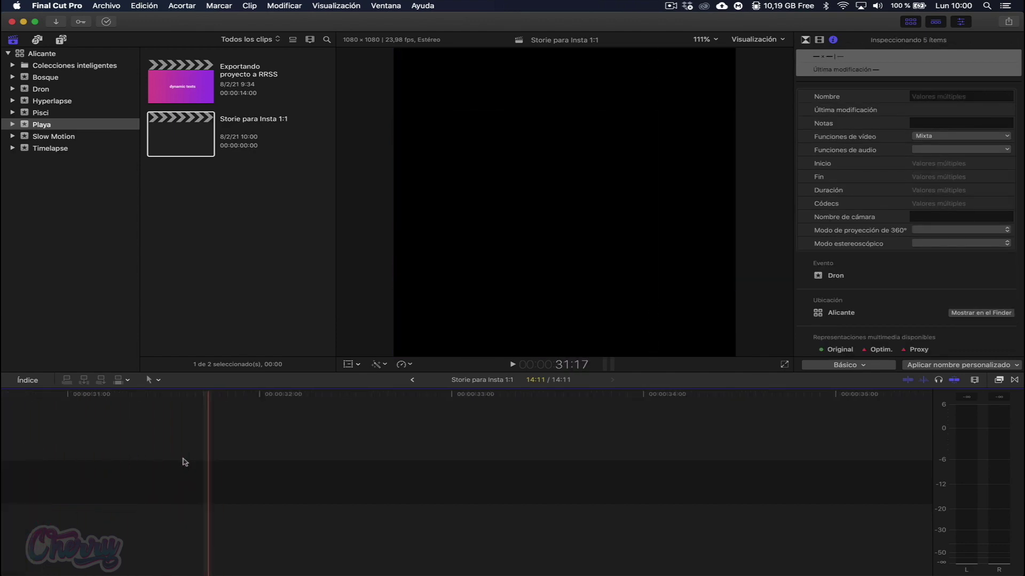
{"action": "key", "text": "shift+z"}
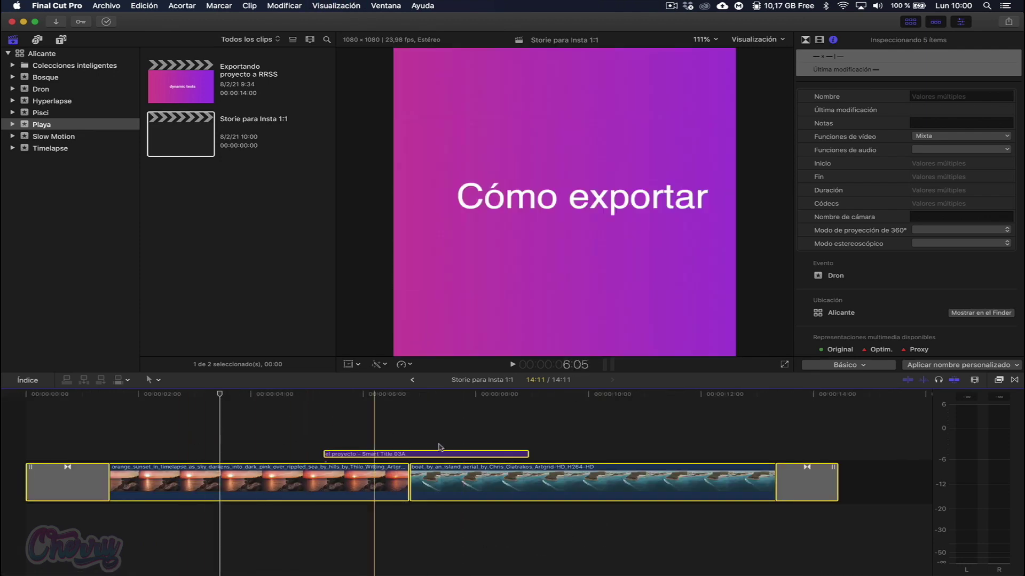
{"action": "left_click", "coordinate": [348, 365]}
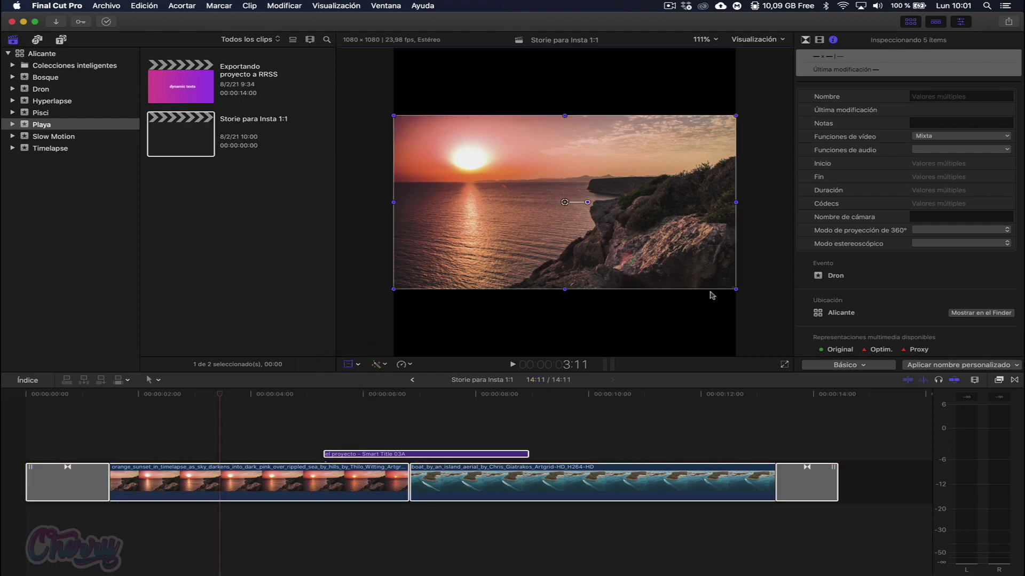
{"action": "left_click", "coordinate": [715, 41]}
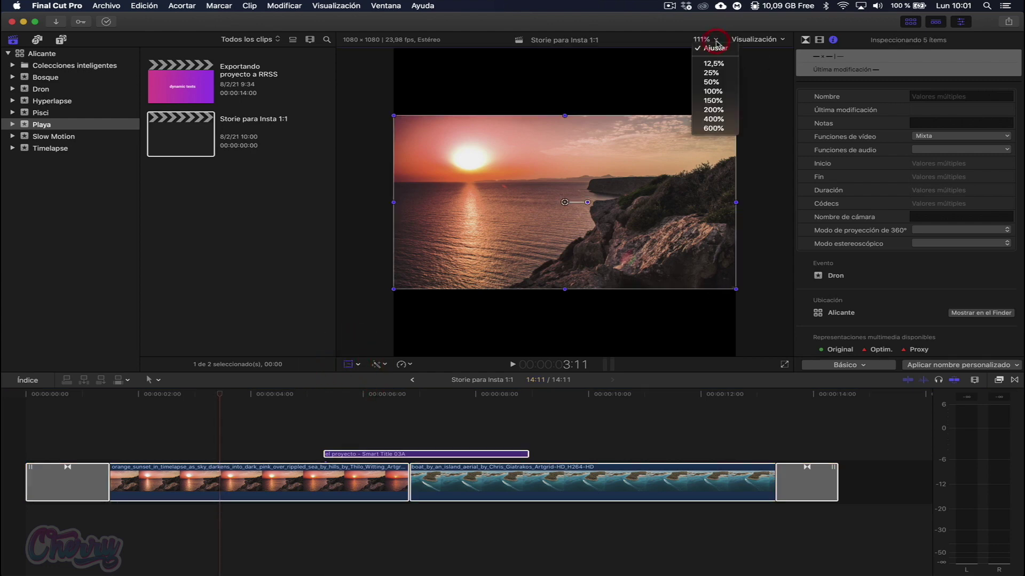
{"action": "left_click", "coordinate": [722, 82]}
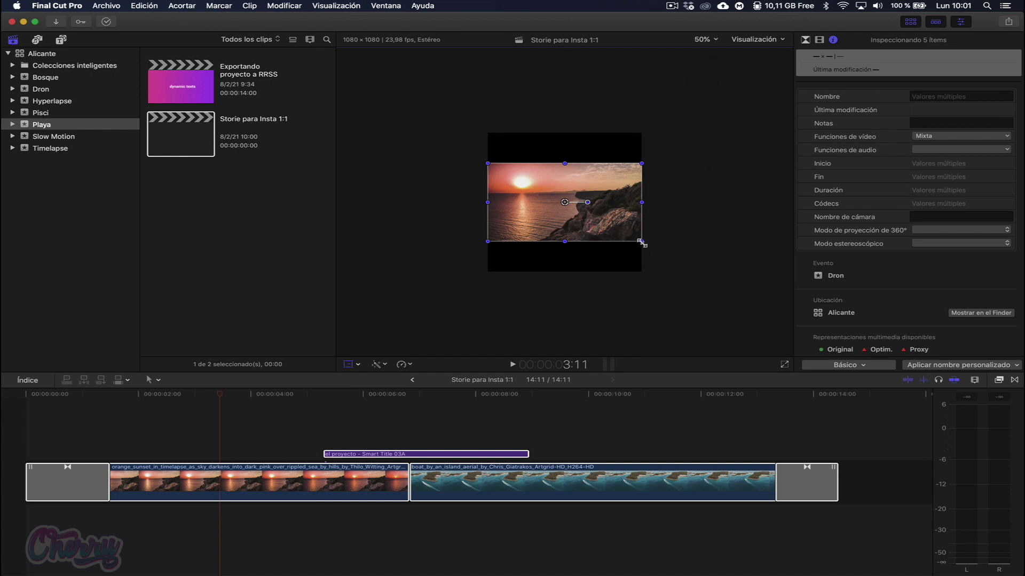
- Scale the clips to 181% and centre the sunset so it fills the 1080 × 1080 frame
{"action": "left_click_drag", "start_coordinate": [641, 241], "coordinate": [675, 272]}
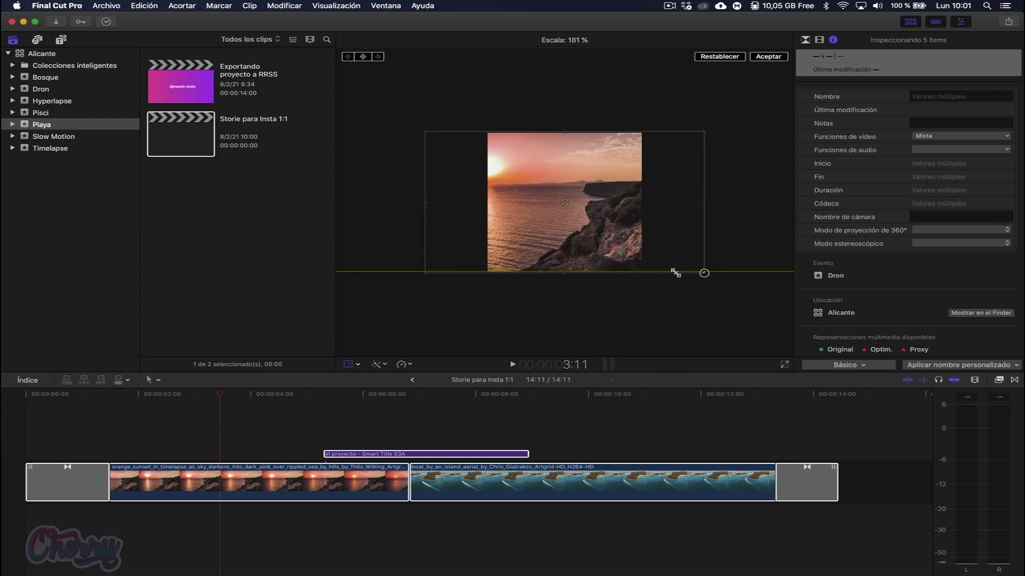
{"action": "left_click_drag", "start_coordinate": [561, 199], "coordinate": [600, 240]}
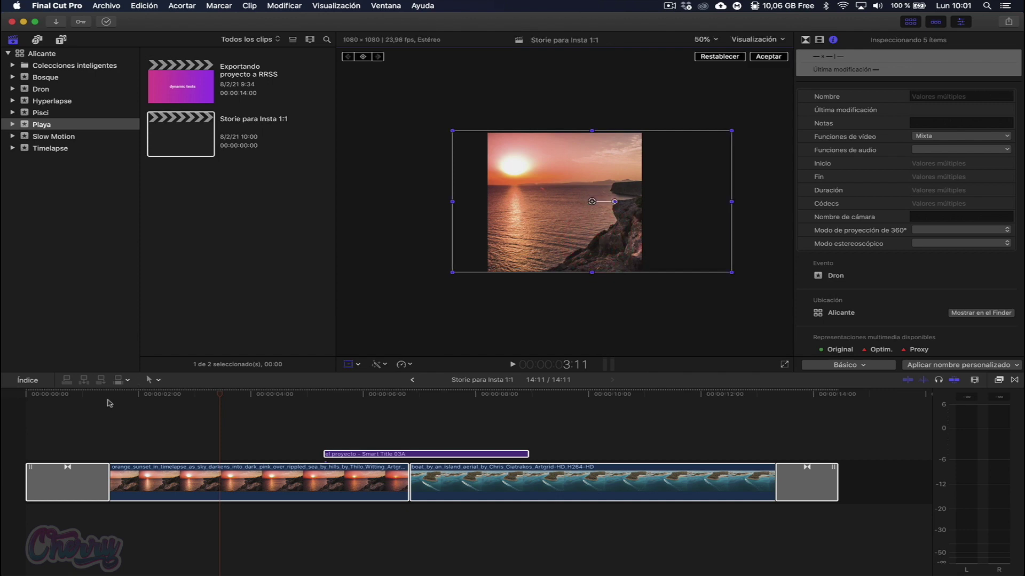
{"action": "left_click", "coordinate": [110, 394]}
{"action": "key", "text": "space"}
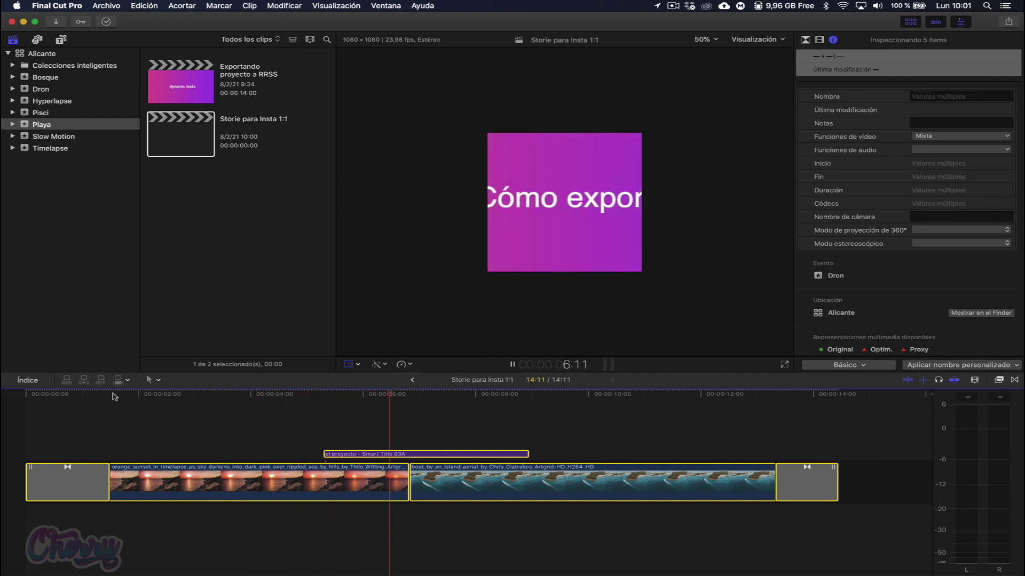
- Select the Smart Title and scale it down to 116% so 'Cómo exportar' fits the square
{"action": "key", "text": "space"}
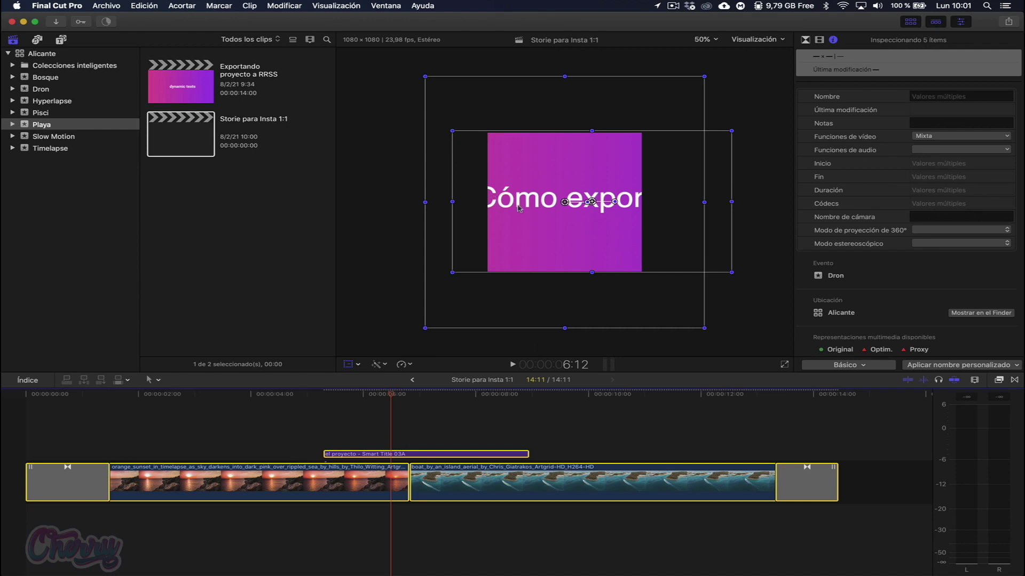
{"action": "left_click", "coordinate": [340, 415]}
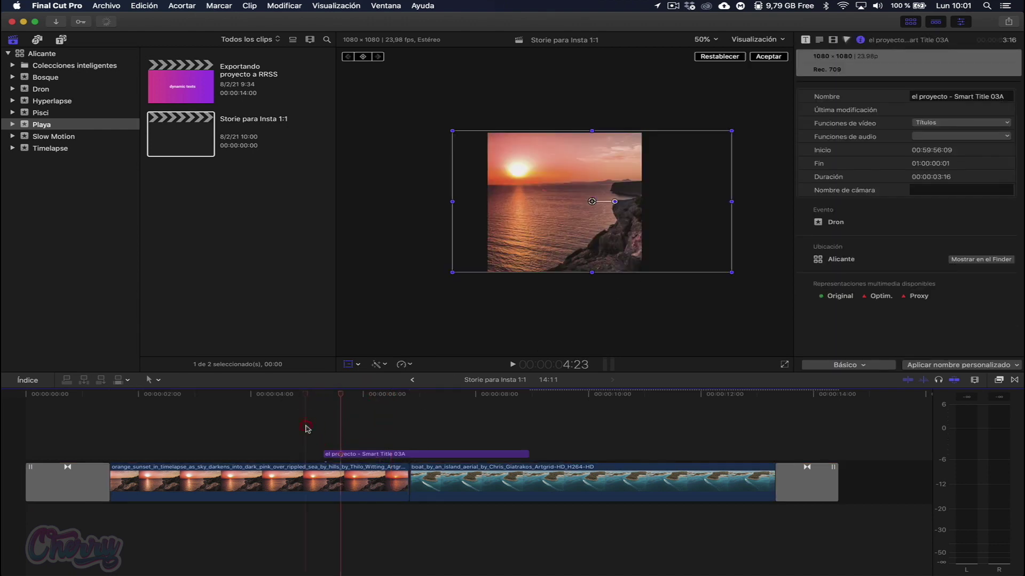
{"action": "left_click", "coordinate": [360, 454]}
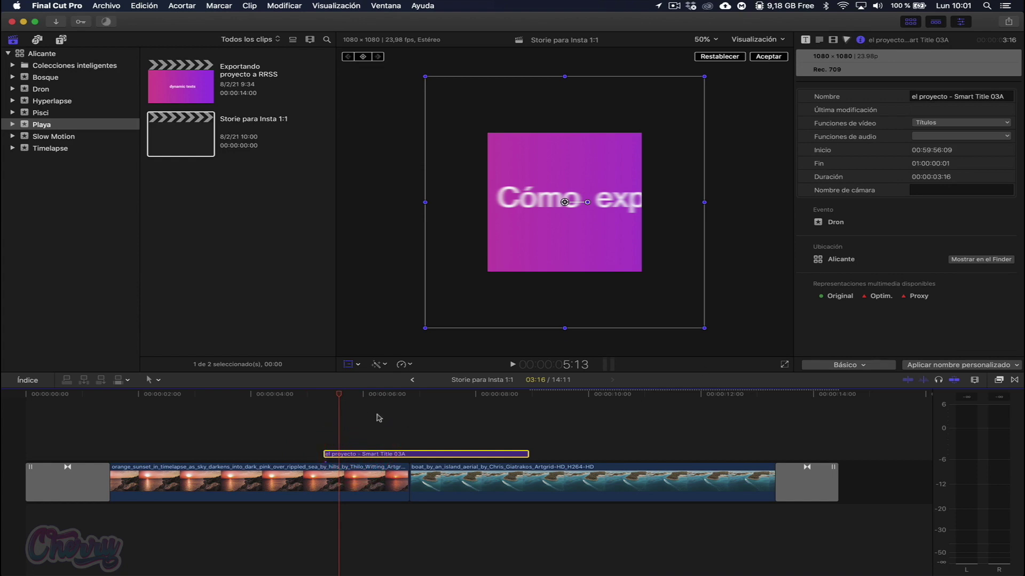
{"action": "key", "text": "space"}
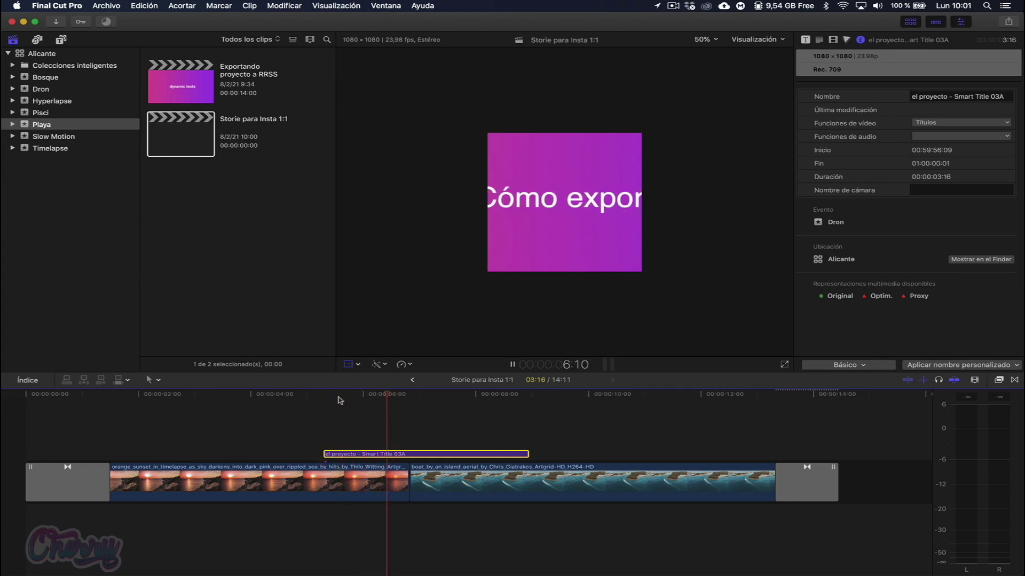
{"action": "left_click", "coordinate": [338, 397]}
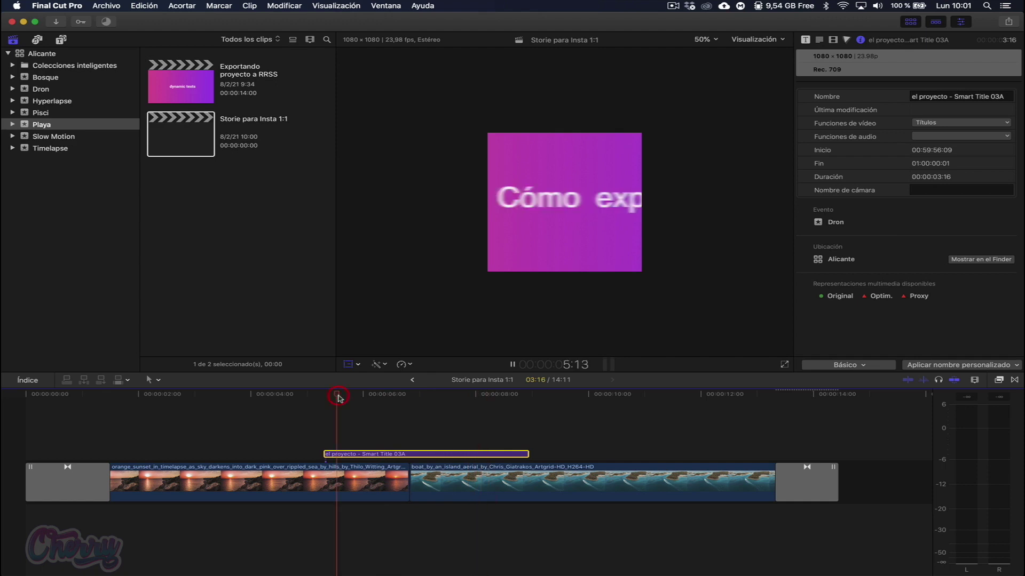
{"action": "key", "text": "space"}
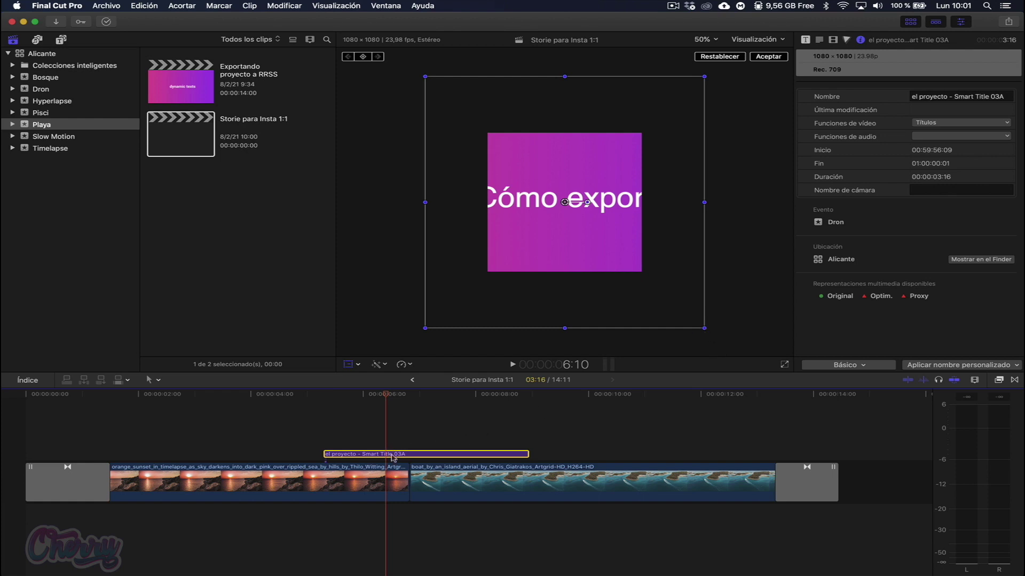
{"action": "left_click_drag", "start_coordinate": [704, 329], "coordinate": [638, 280]}
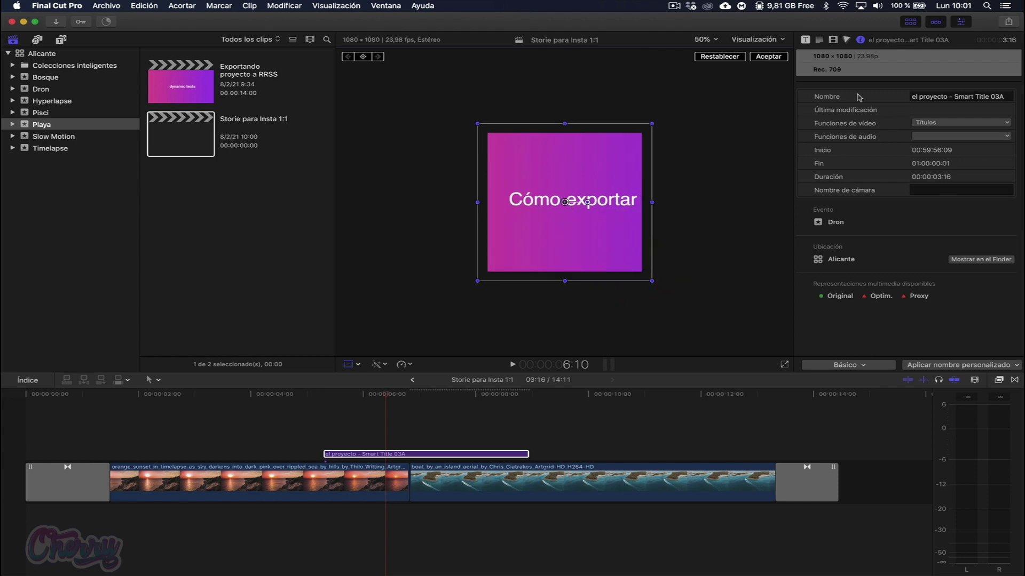
- Shift the 'Cómo exportar' line to Position X 3,8 px in the Title inspector
{"action": "left_click", "coordinate": [818, 40]}
{"action": "left_click", "coordinate": [805, 40]}
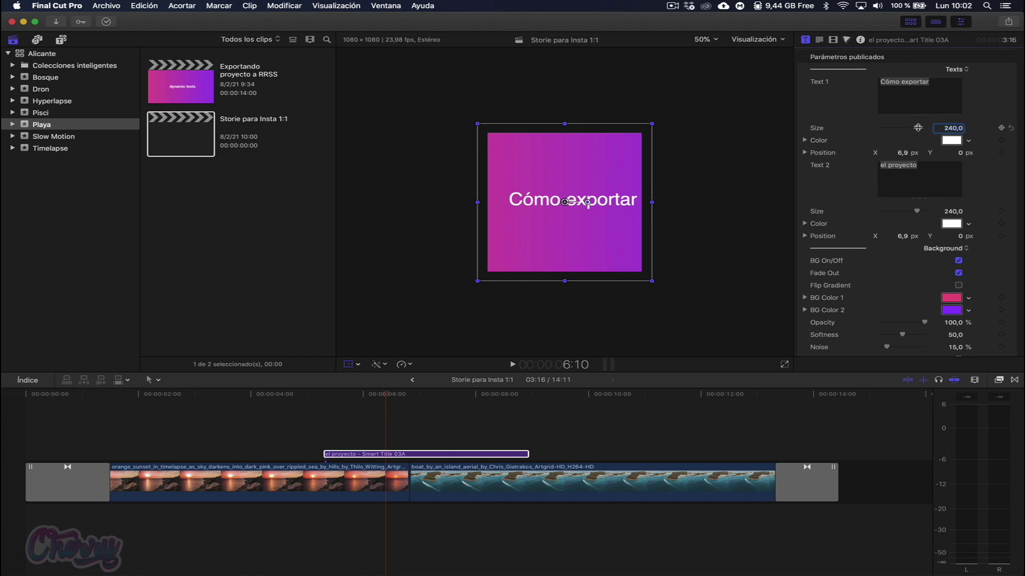
{"action": "left_click_drag", "start_coordinate": [913, 130], "coordinate": [917, 128]}
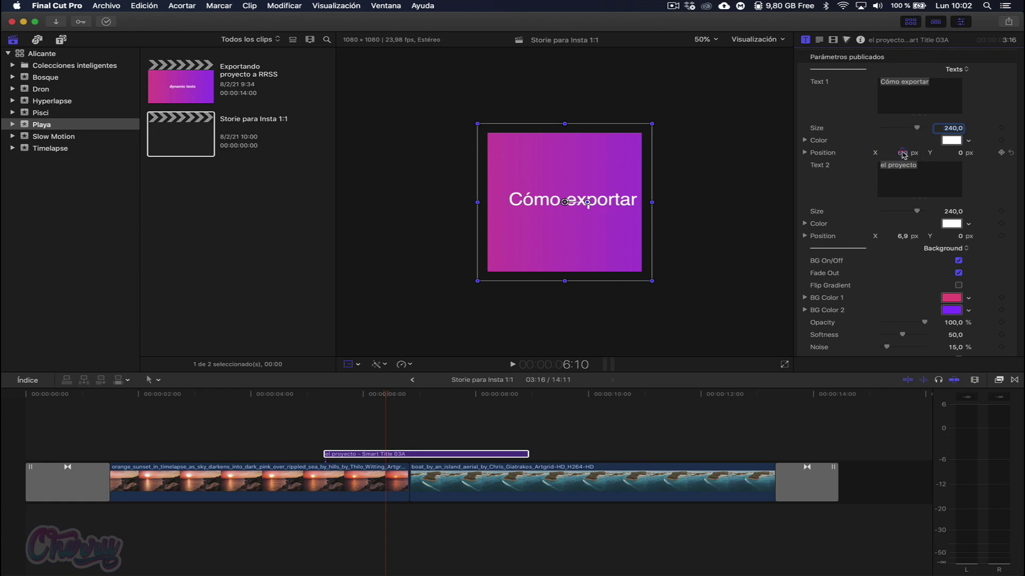
{"action": "left_click_drag", "start_coordinate": [904, 155], "coordinate": [333, 479]}
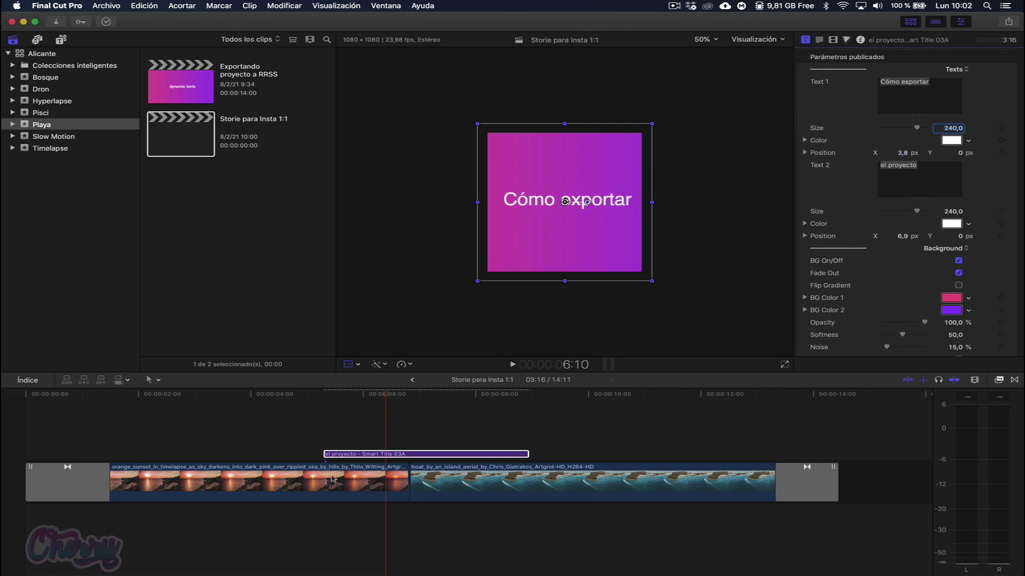
- Preview the title and enlarge the 'el proyecto' line to size 290
{"action": "left_click", "coordinate": [311, 393]}
{"action": "key", "text": "space"}
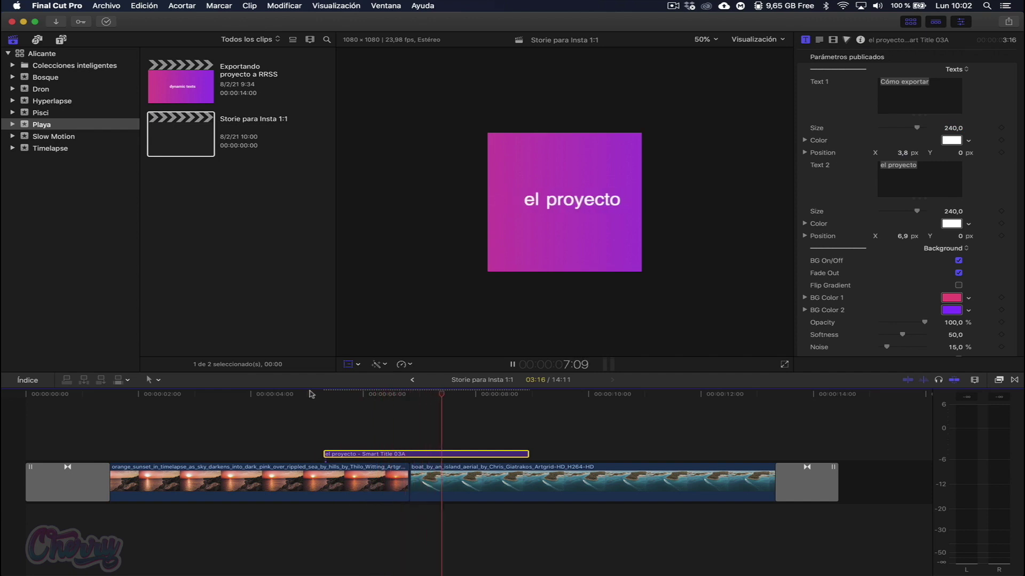
{"action": "key", "text": "space"}
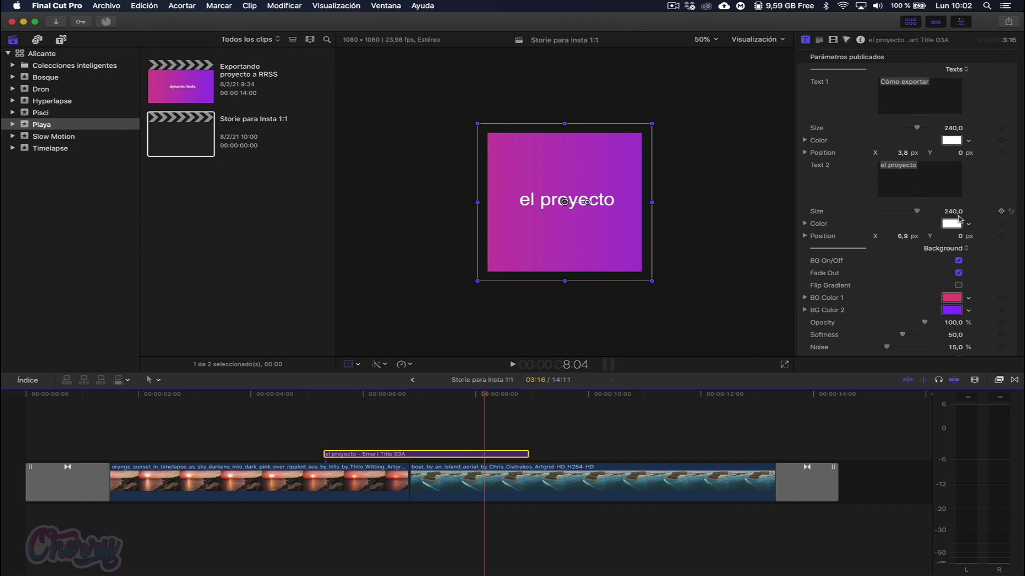
{"action": "left_click_drag", "start_coordinate": [952, 212], "coordinate": [952, 211]}
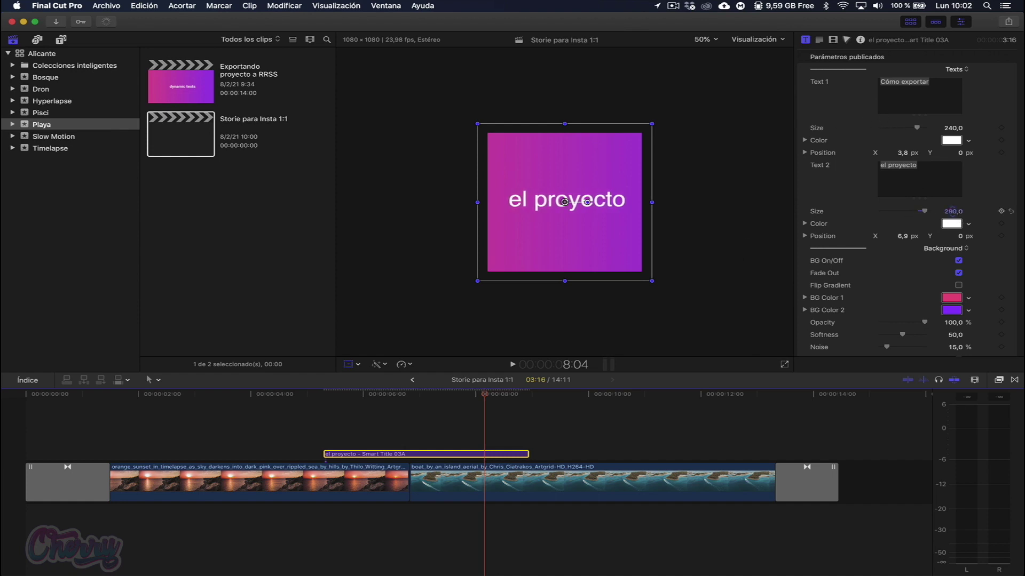
- Play the 1:1 story from about 4 seconds, then zoom the timeline out and back to full width
{"action": "left_click", "coordinate": [286, 400]}
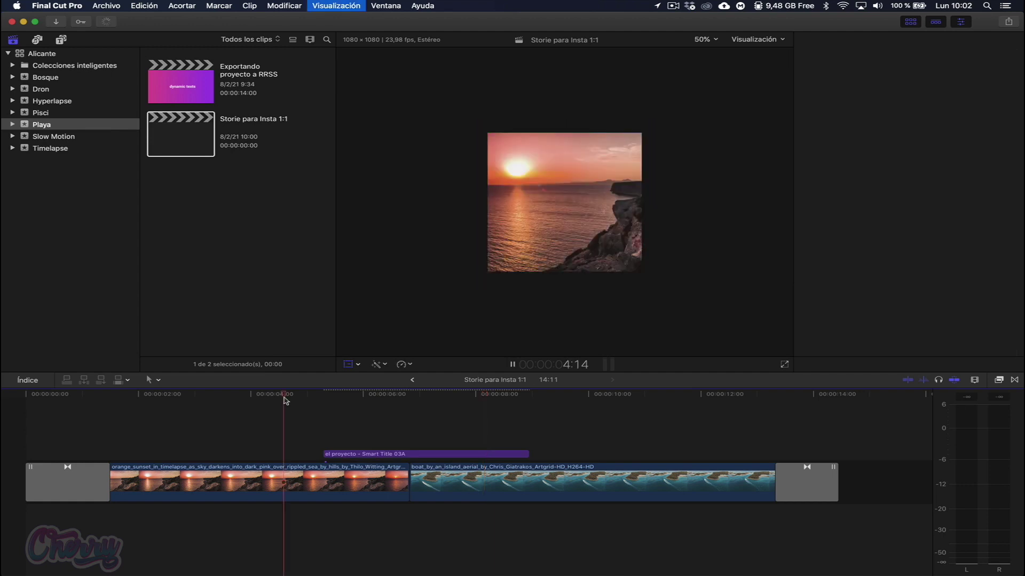
{"action": "key", "text": "space"}
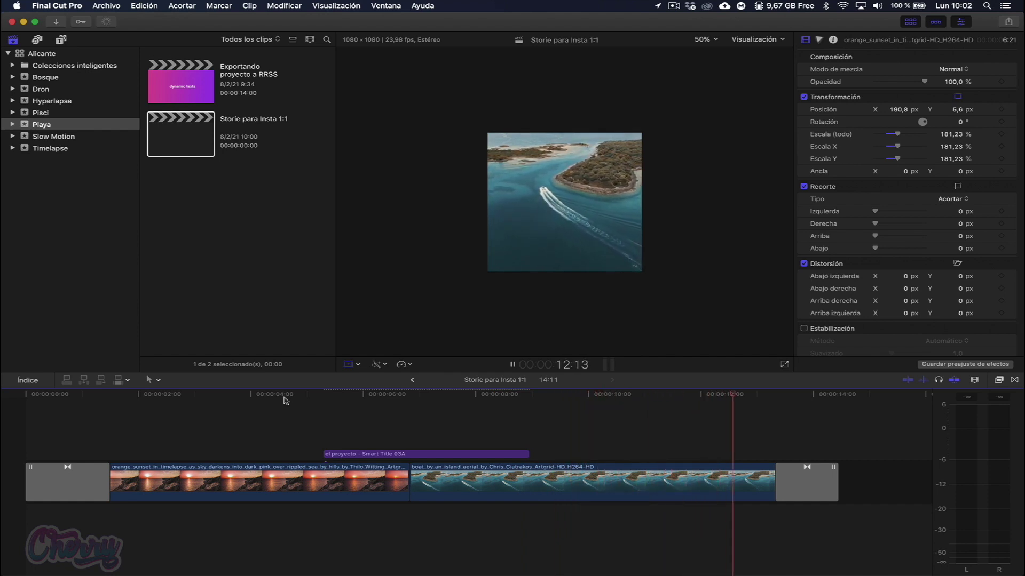
{"action": "key", "text": "shift+t"}
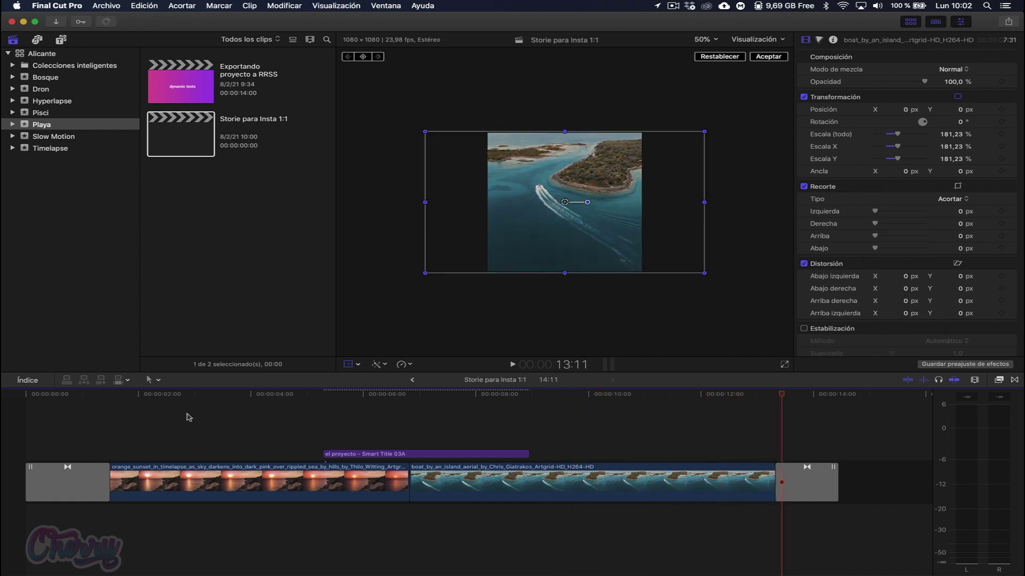
{"action": "key", "text": "super+minus"}
{"action": "key", "text": "super+minus"}
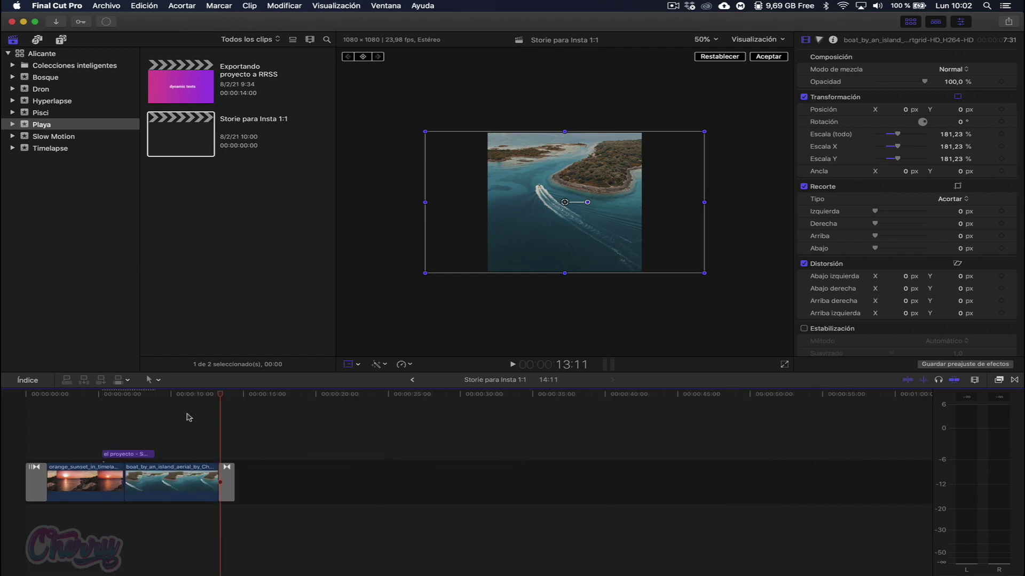
{"action": "key", "text": "shift+z"}
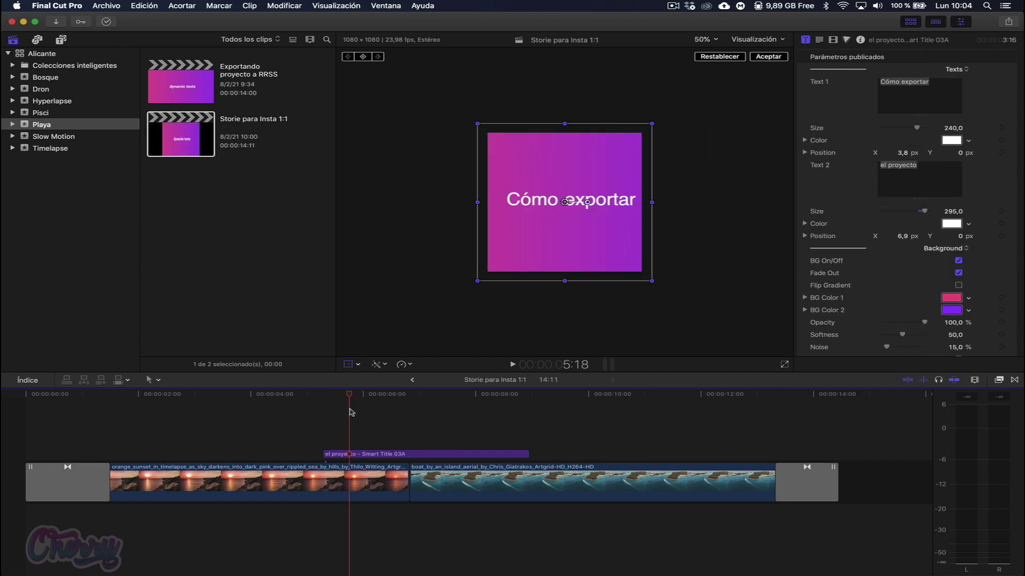
- Create the project 'Instagram 9:16' with a custom Personalizado format at 1080 × 1920
{"action": "key", "text": "super+n"}
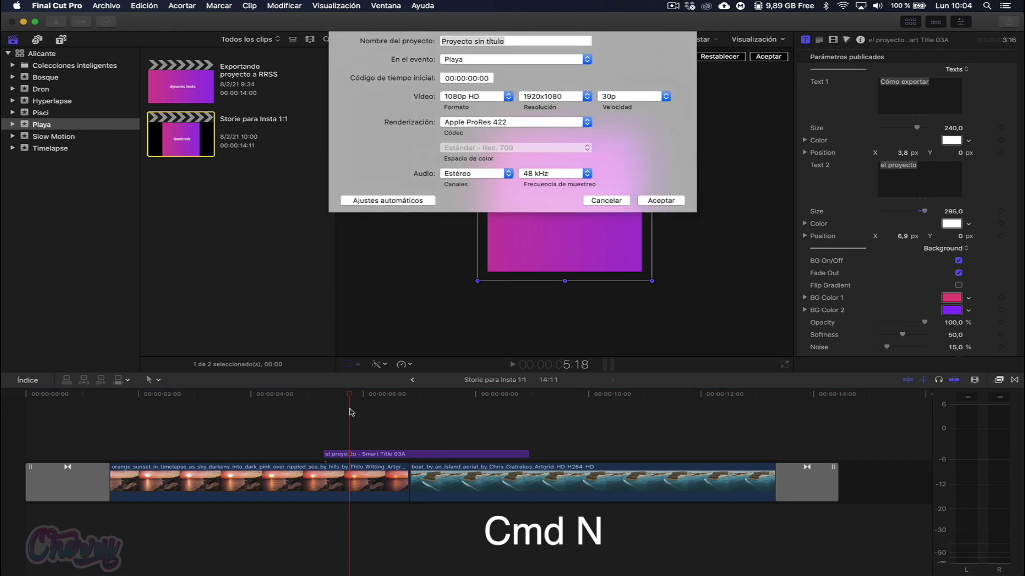
{"action": "type", "text": "Instagra"}
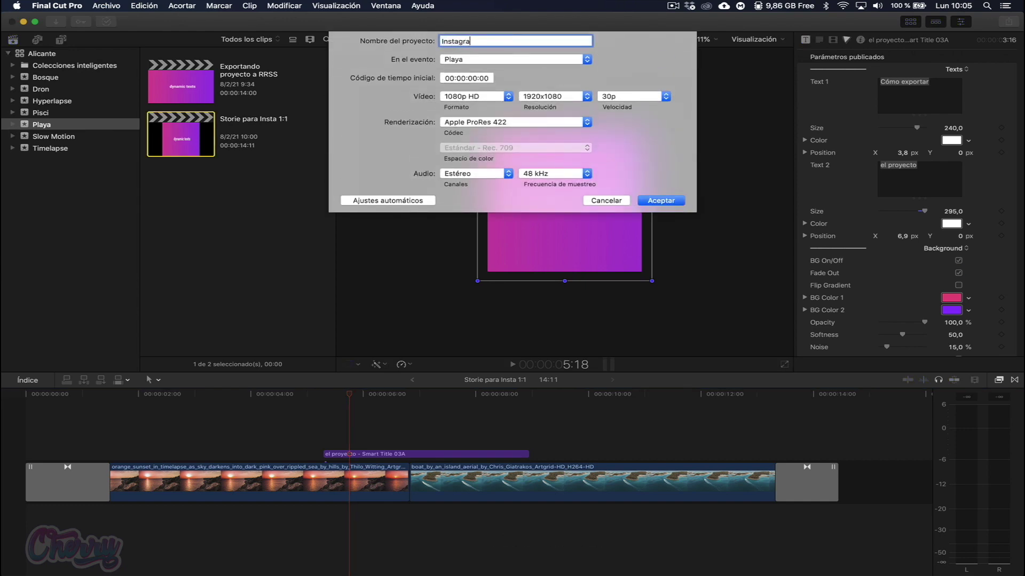
{"action": "type", "text": "8"}
{"action": "key", "text": "BackSpace"}
{"action": "type", "text": "9"}
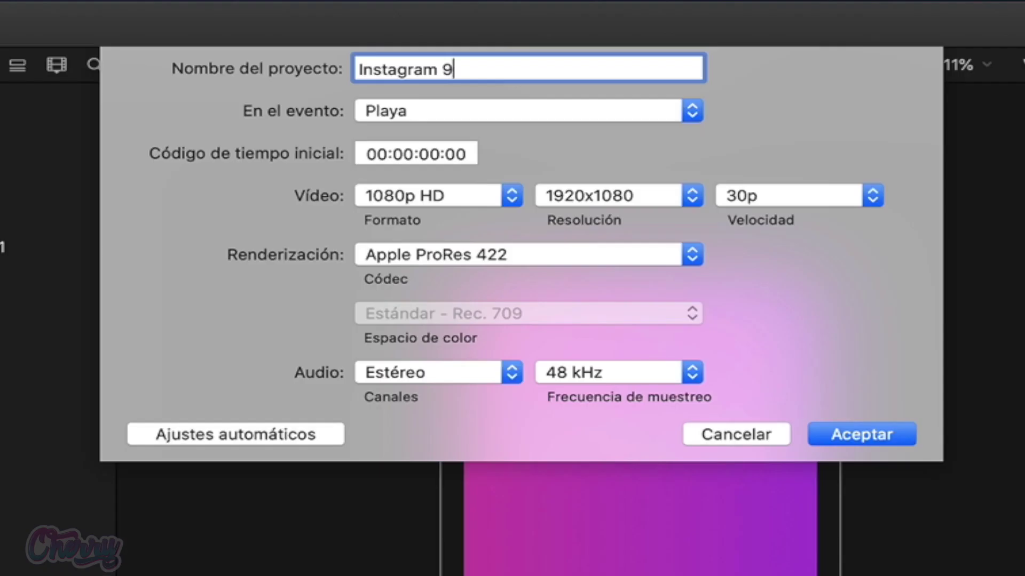
{"action": "type", "text": ":16"}
{"action": "left_click", "coordinate": [511, 195]}
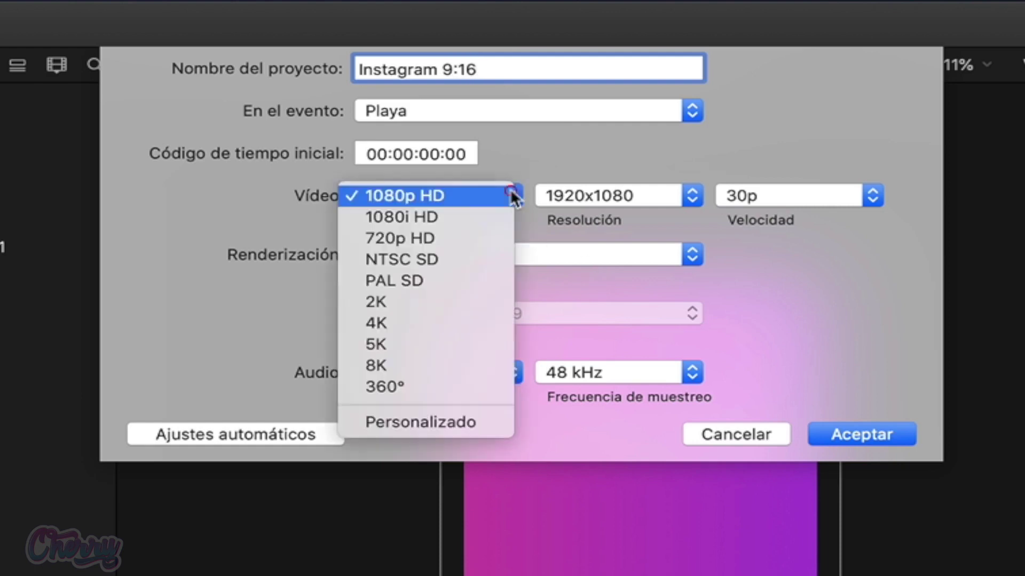
{"action": "left_click", "coordinate": [464, 420]}
{"action": "double_click", "coordinate": [578, 196]}
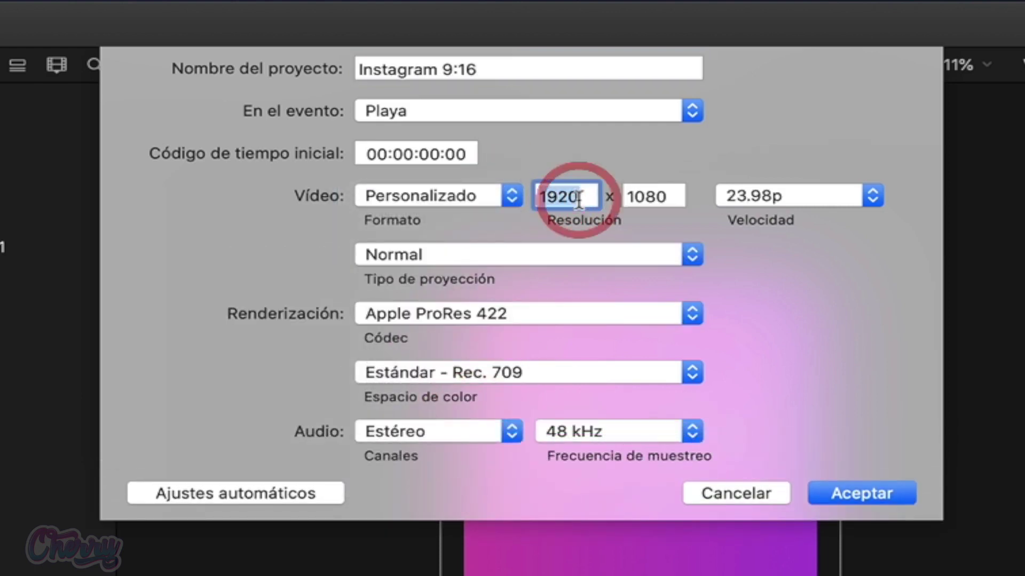
{"action": "type", "text": "1080"}
{"action": "key", "text": "Tab"}
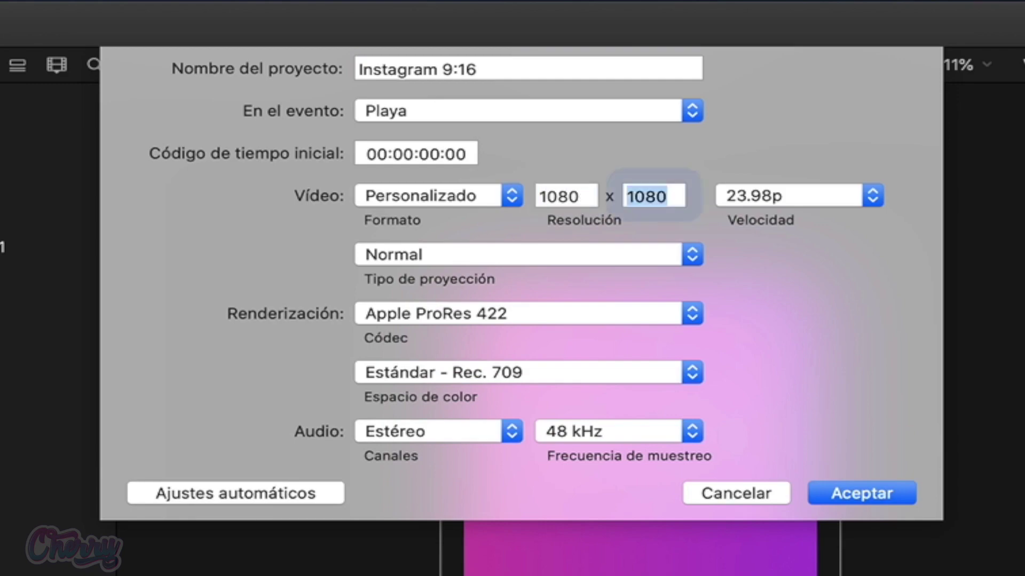
{"action": "type", "text": "1"}
{"action": "type", "text": "920"}
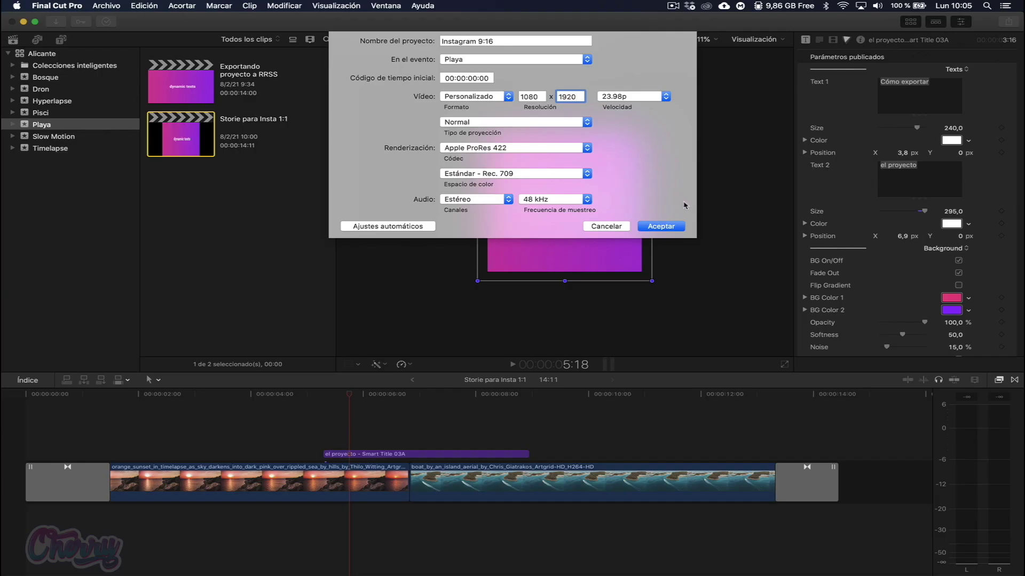
{"action": "left_click", "coordinate": [661, 226]}
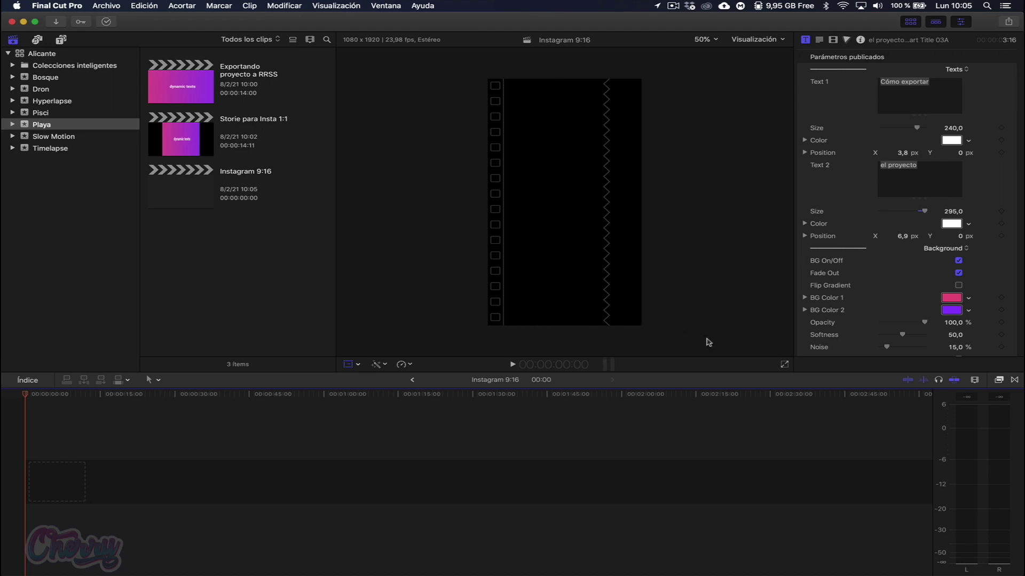
- Copy the sunset clip, boat clip and title from Exportando proyecto a RRSS and paste them into Instagram 9:16
{"action": "left_click", "coordinate": [204, 190]}
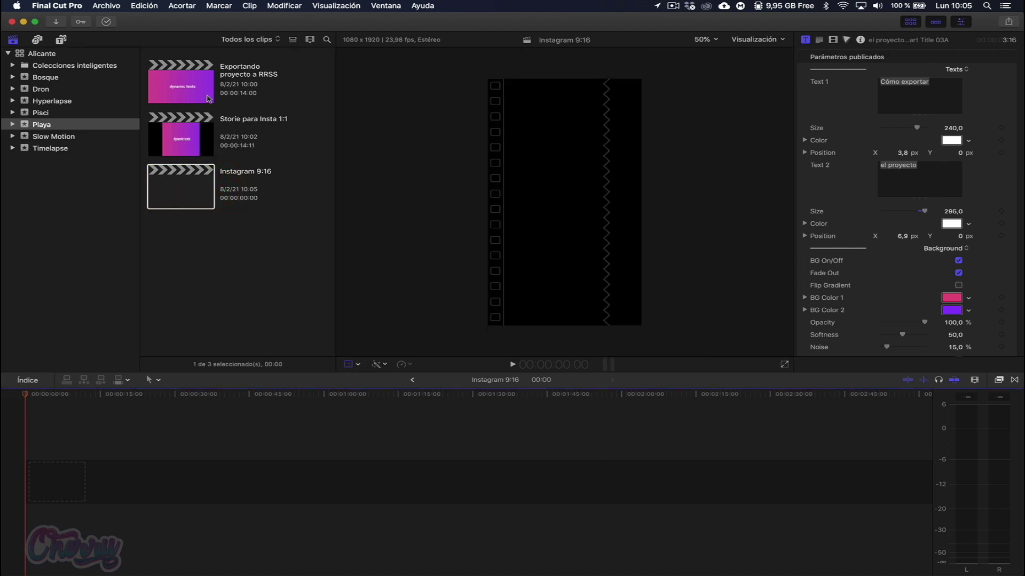
{"action": "double_click", "coordinate": [192, 80]}
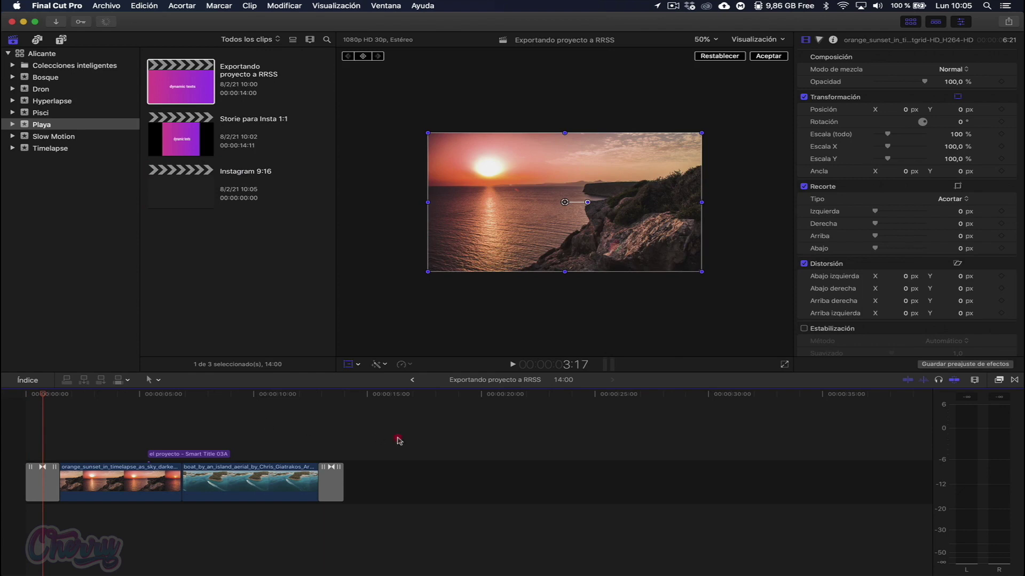
{"action": "left_click_drag", "start_coordinate": [399, 440], "coordinate": [16, 531]}
{"action": "key", "text": "super+c"}
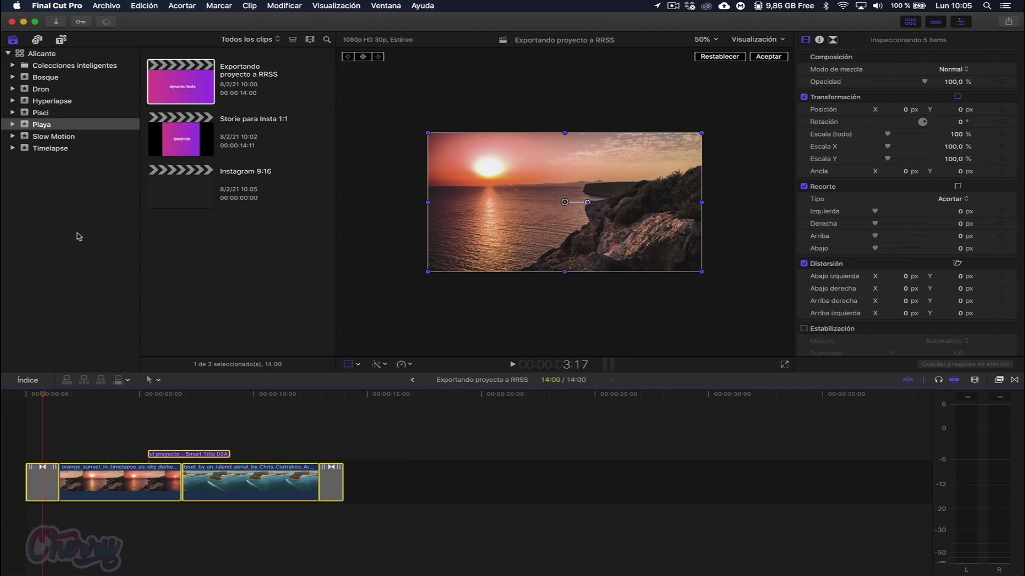
{"action": "double_click", "coordinate": [184, 189]}
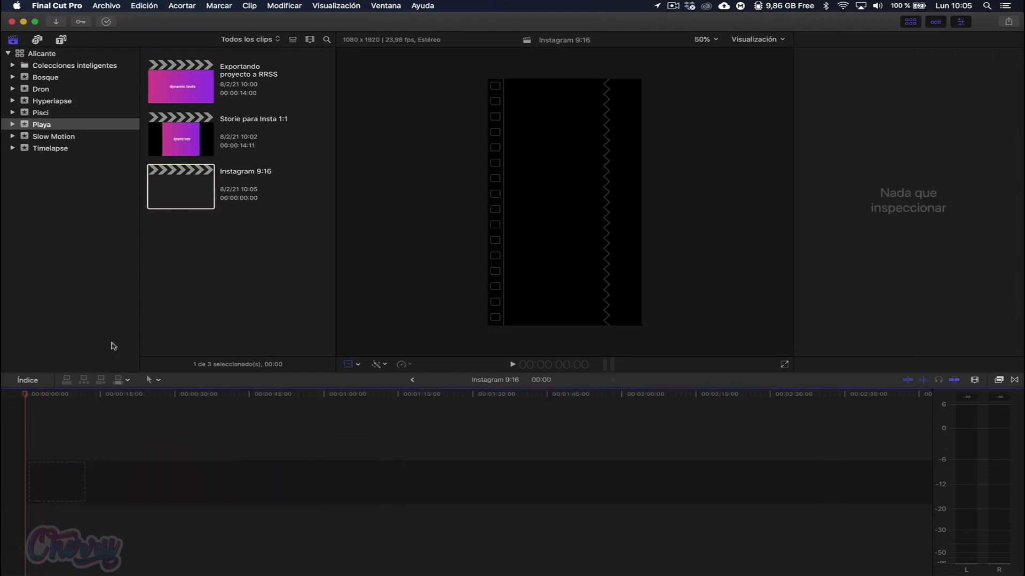
{"action": "key", "text": "super+v"}
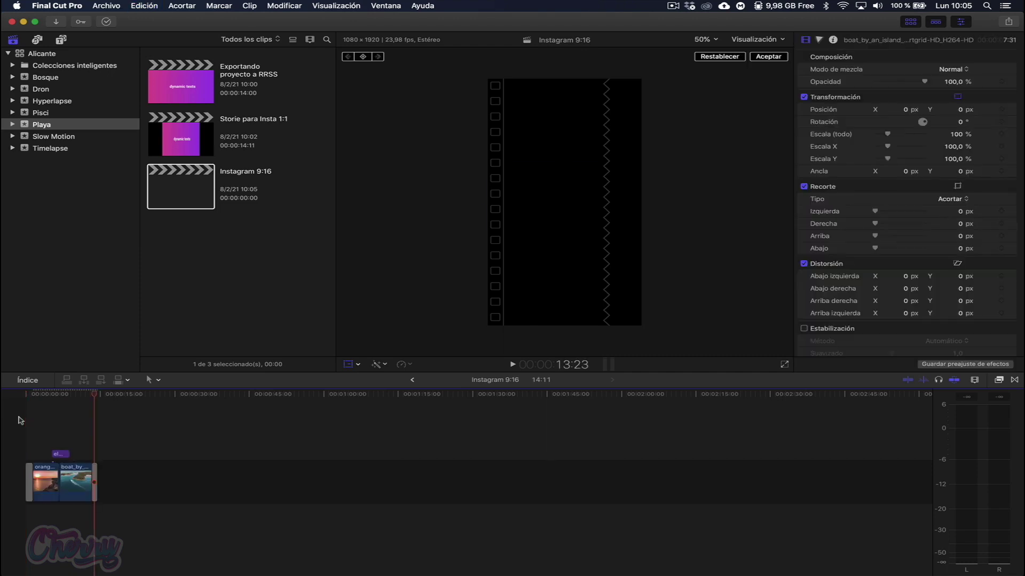
- Select both clips and the title and scale them to 329,12% to fill the vertical frame
{"action": "left_click", "coordinate": [40, 423]}
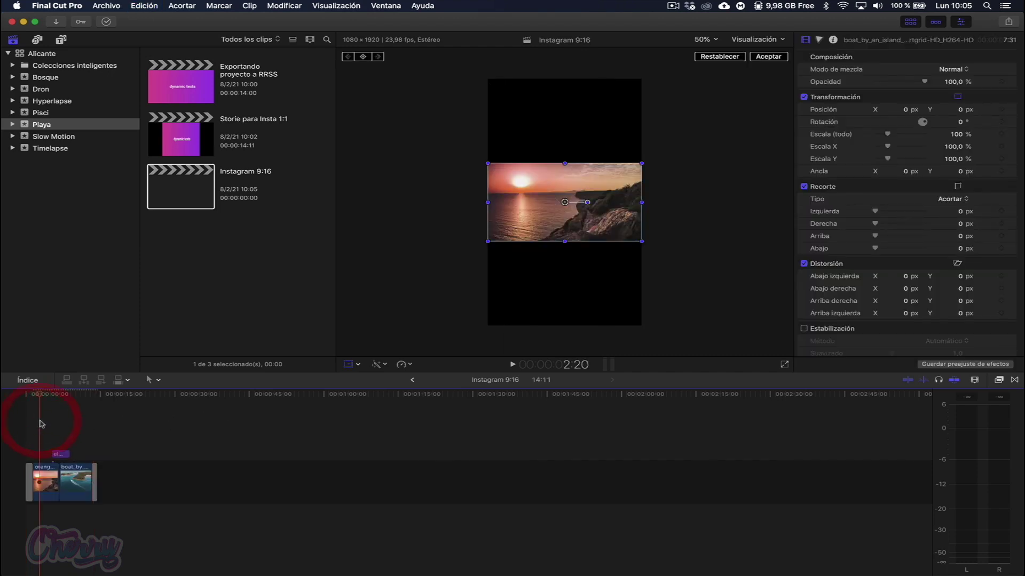
{"action": "key", "text": "space"}
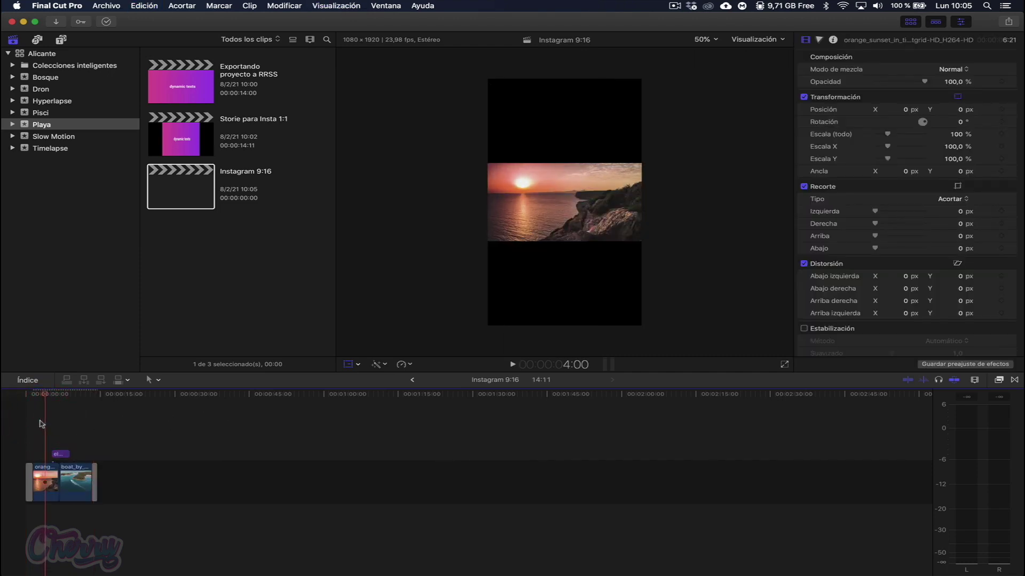
{"action": "key", "text": "space"}
{"action": "left_click_drag", "start_coordinate": [140, 437], "coordinate": [23, 515]}
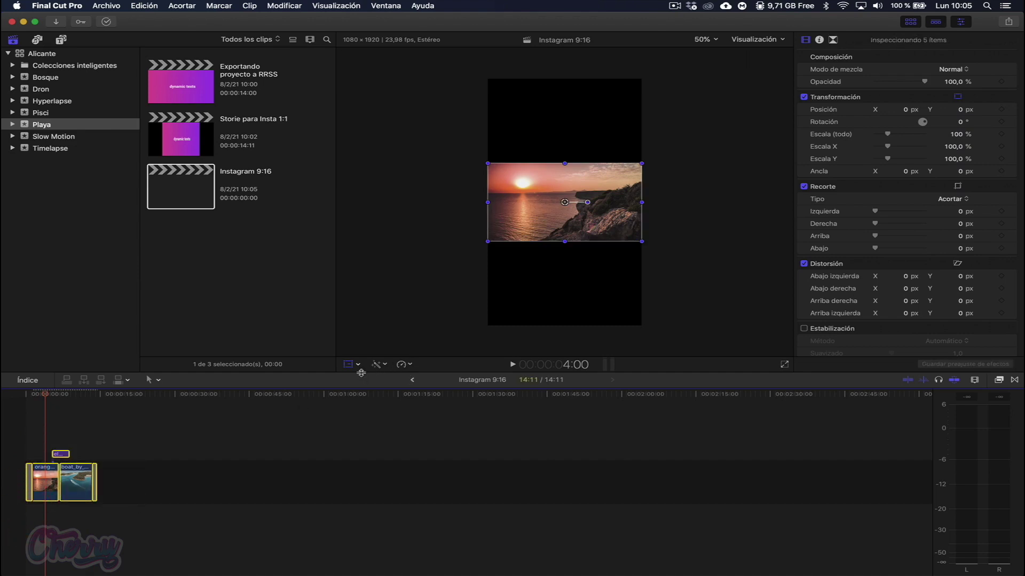
{"action": "left_click_drag", "start_coordinate": [640, 240], "coordinate": [712, 328]}
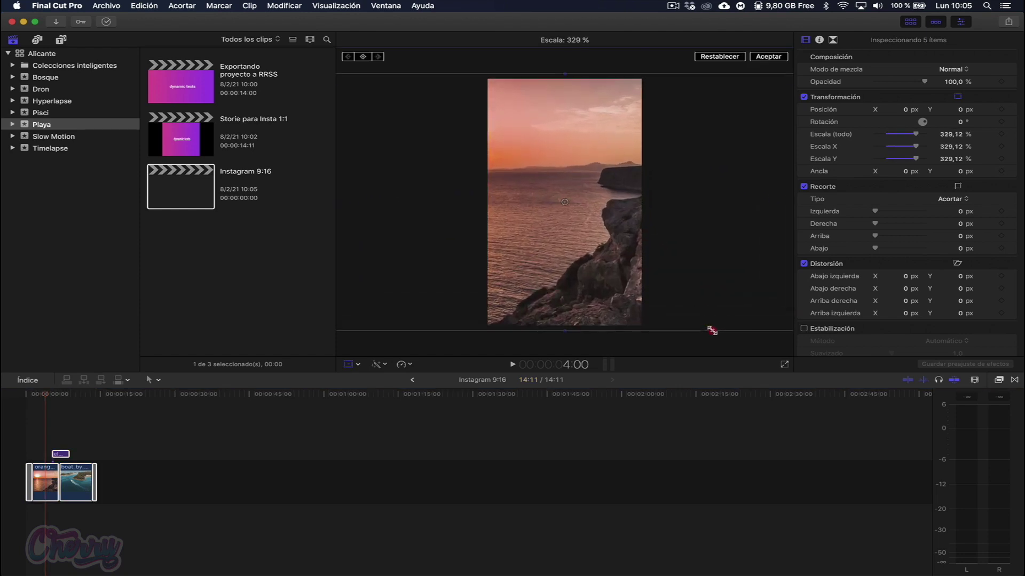
{"action": "left_click", "coordinate": [564, 247]}
- Shift the sunset image right to X 627.4 px so the sun shows
{"action": "left_click_drag", "start_coordinate": [564, 247], "coordinate": [636, 247]}
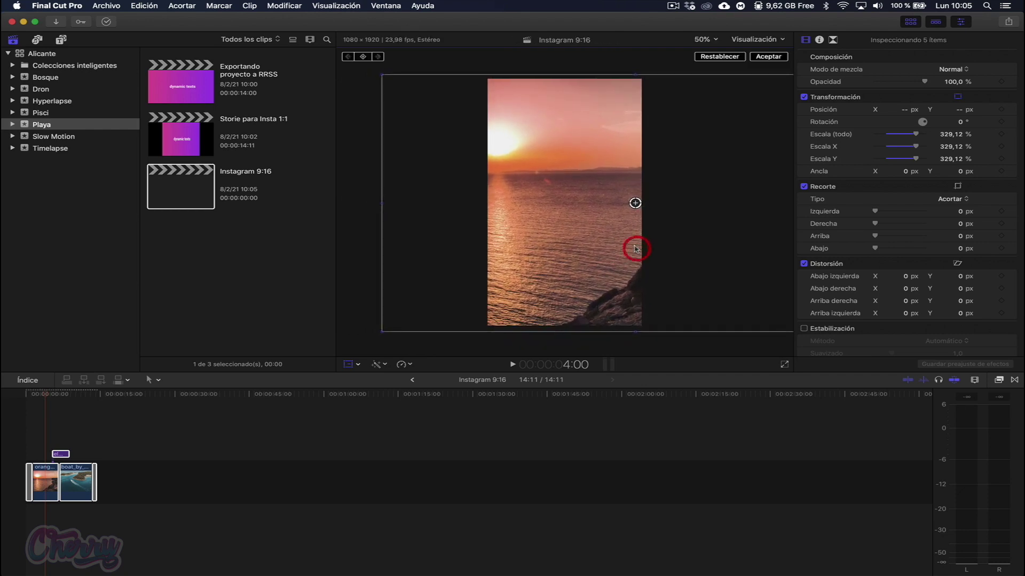
{"action": "left_click", "coordinate": [36, 424]}
{"action": "key", "text": "space"}
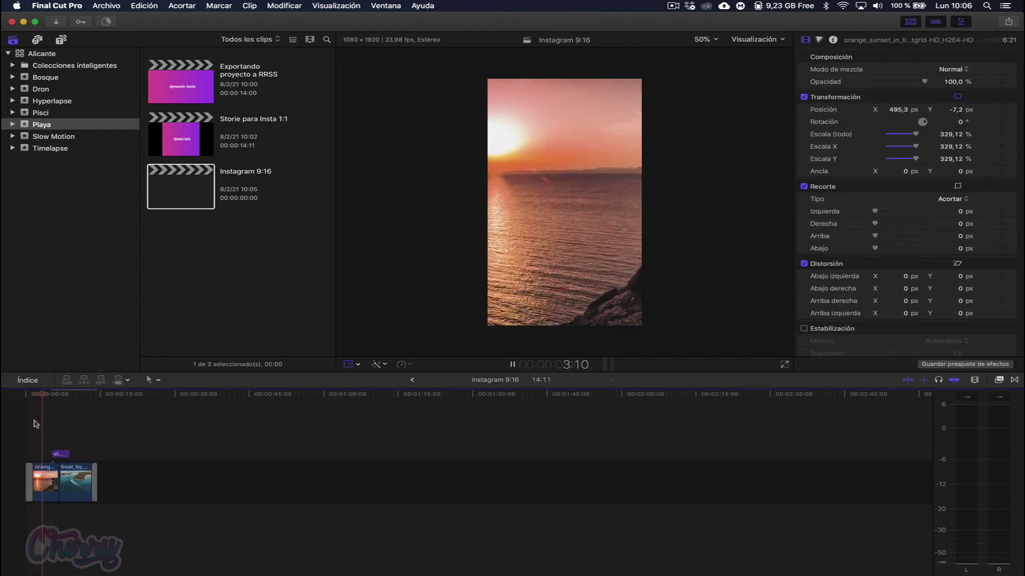
{"action": "key", "text": "space"}
{"action": "key", "text": "shift+t"}
{"action": "left_click", "coordinate": [534, 273]}
{"action": "left_click_drag", "start_coordinate": [534, 273], "coordinate": [553, 274]}
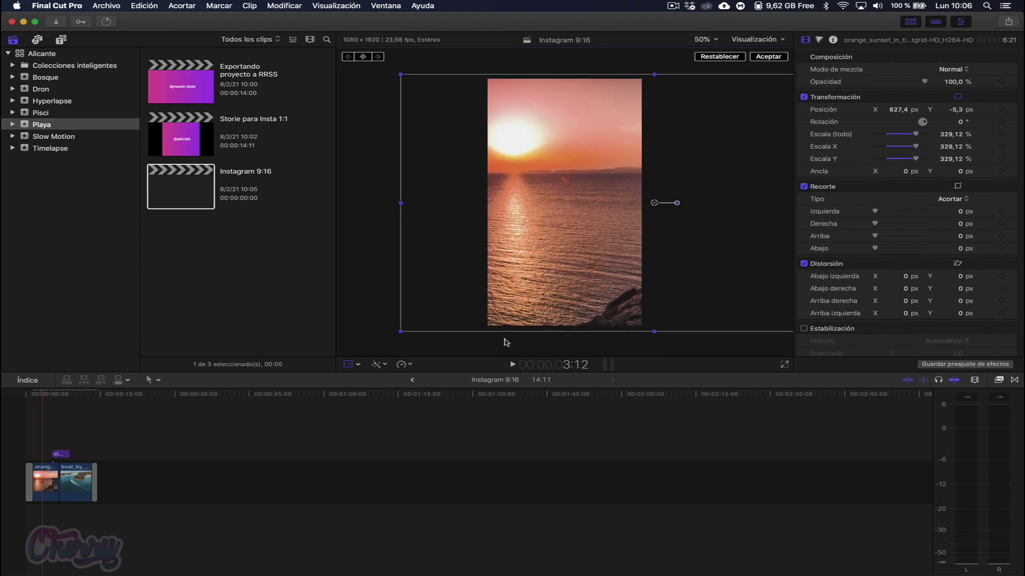
{"action": "left_click", "coordinate": [63, 427]}
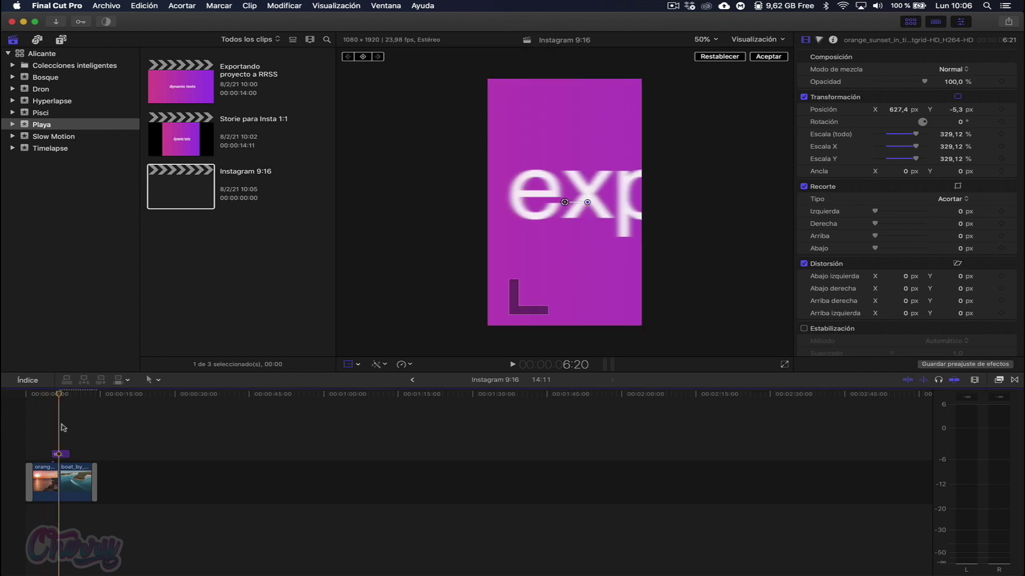
- Shrink the 'Cómo exportar' line to size 52 and centre it horizontally in the frame
{"action": "key", "text": "space"}
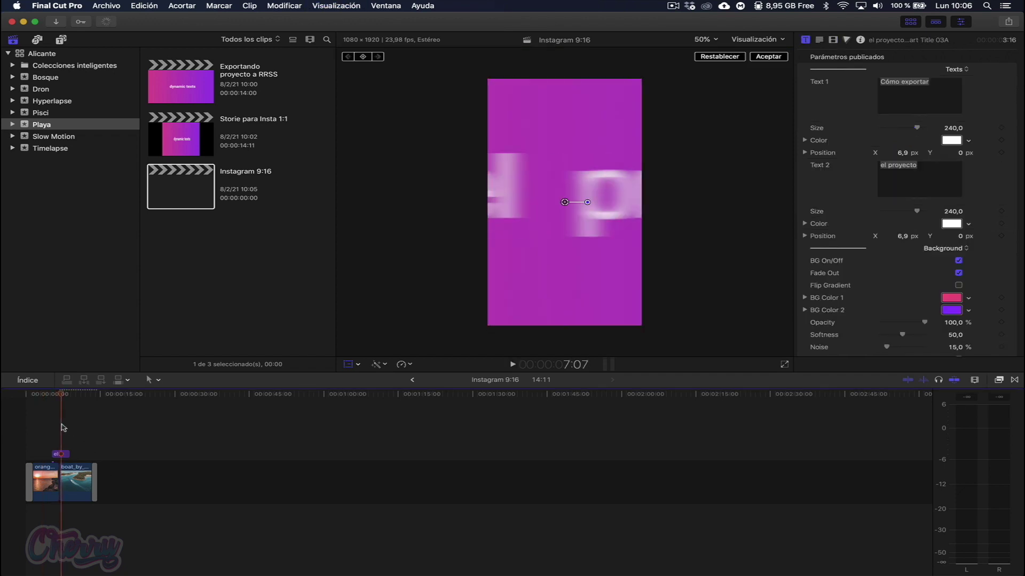
{"action": "key", "text": "space"}
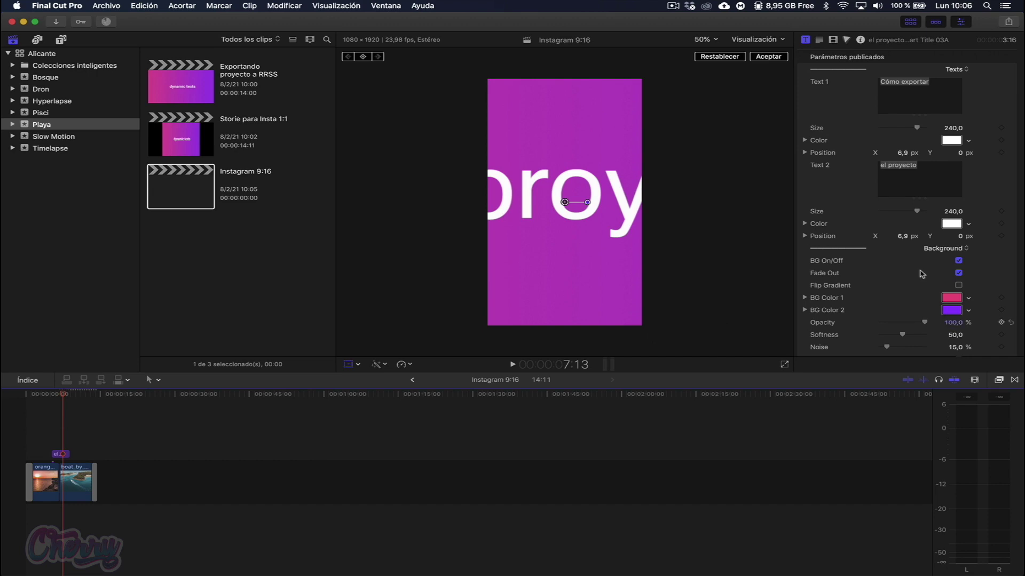
{"action": "left_click", "coordinate": [893, 98]}
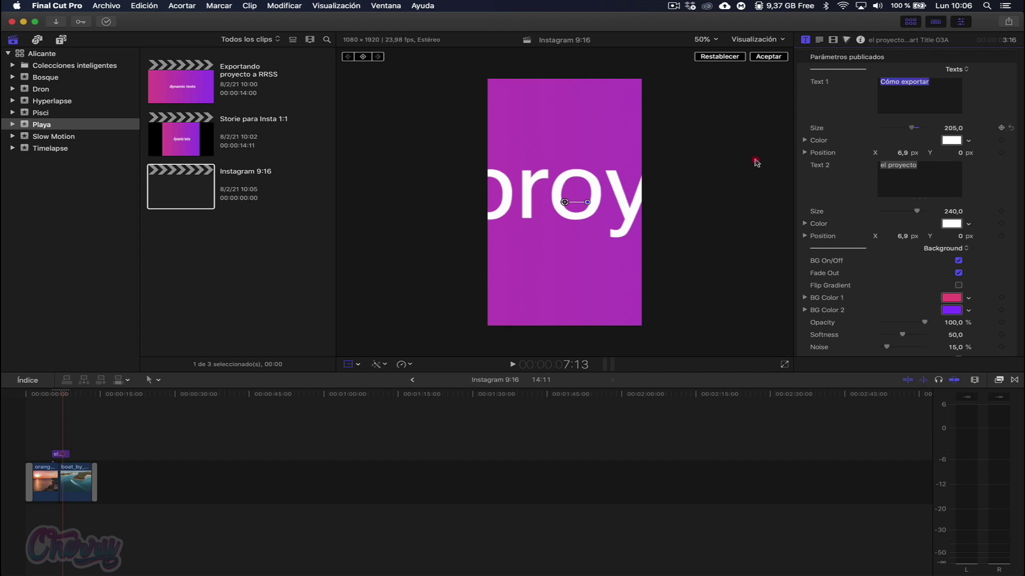
{"action": "left_click", "coordinate": [51, 417]}
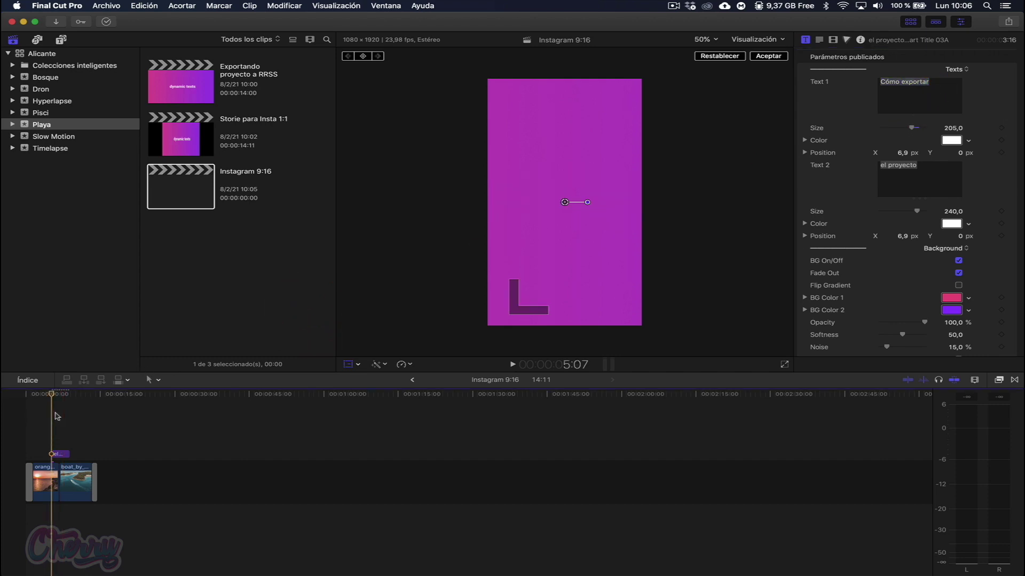
{"action": "key", "text": "space"}
{"action": "key", "text": "shift+t"}
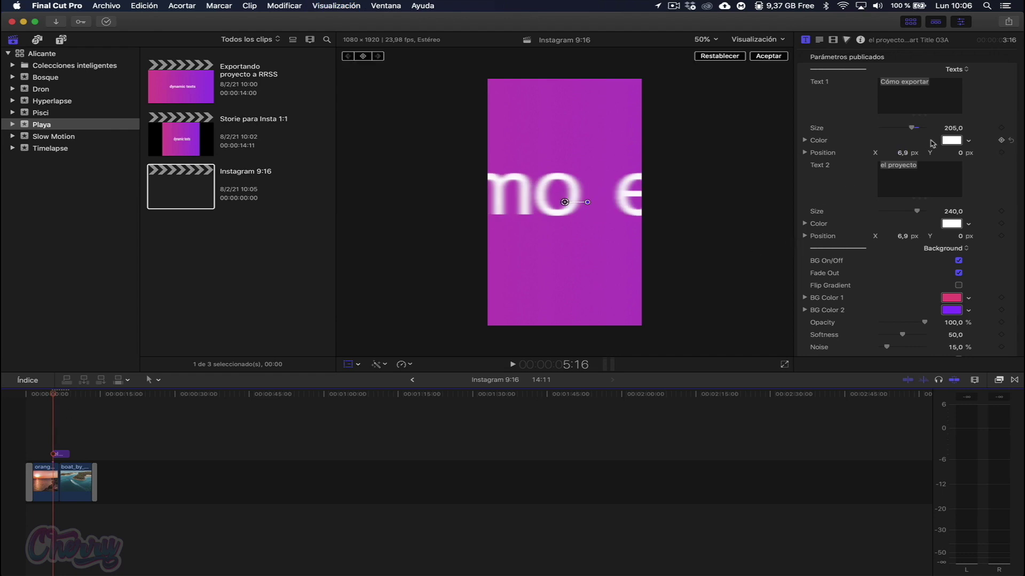
{"action": "left_click_drag", "start_coordinate": [912, 129], "coordinate": [890, 129]}
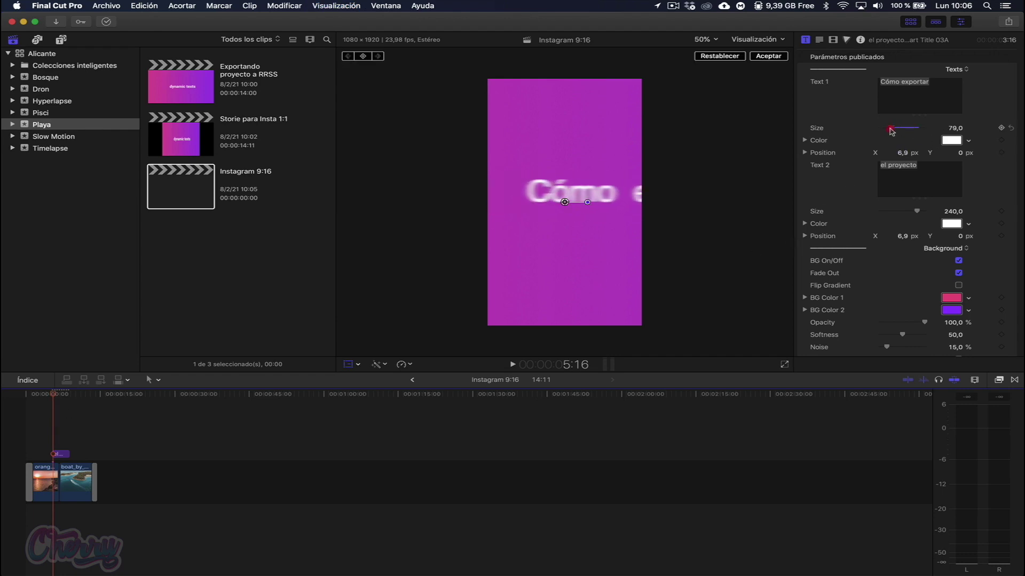
{"action": "mouse_move", "coordinate": [902, 153]}
{"action": "left_mouse_down"}
{"action": "mouse_move", "coordinate": [888, 128]}
{"action": "mouse_move", "coordinate": [901, 155]}
{"action": "left_mouse_up"}
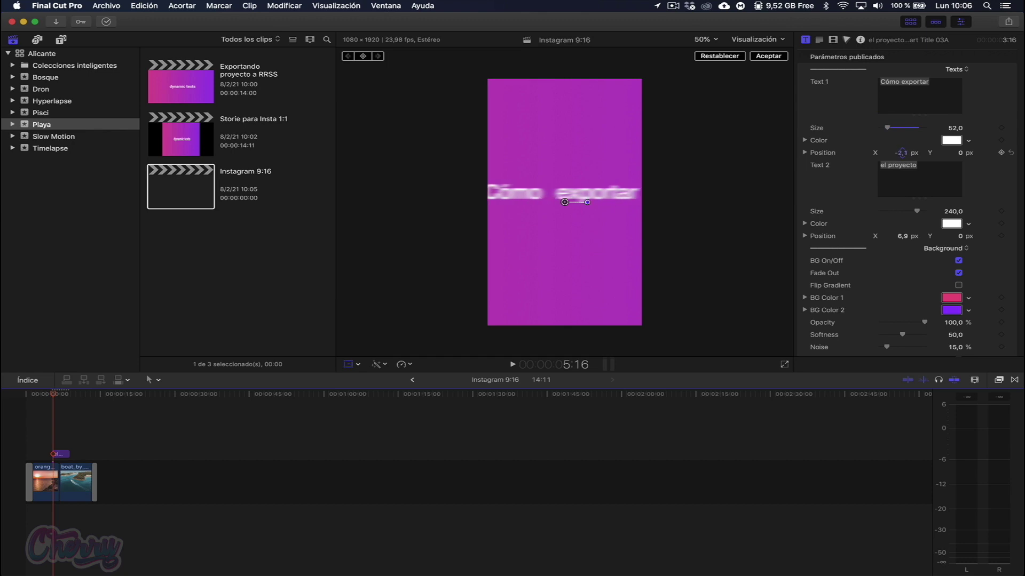
{"action": "left_click", "coordinate": [55, 422]}
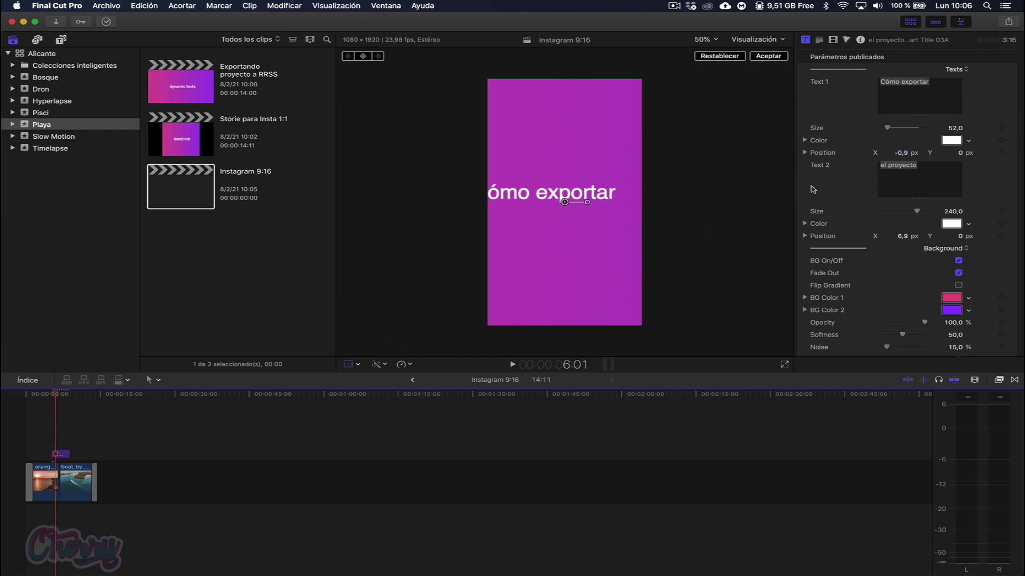
{"action": "left_click_drag", "start_coordinate": [902, 156], "coordinate": [909, 156]}
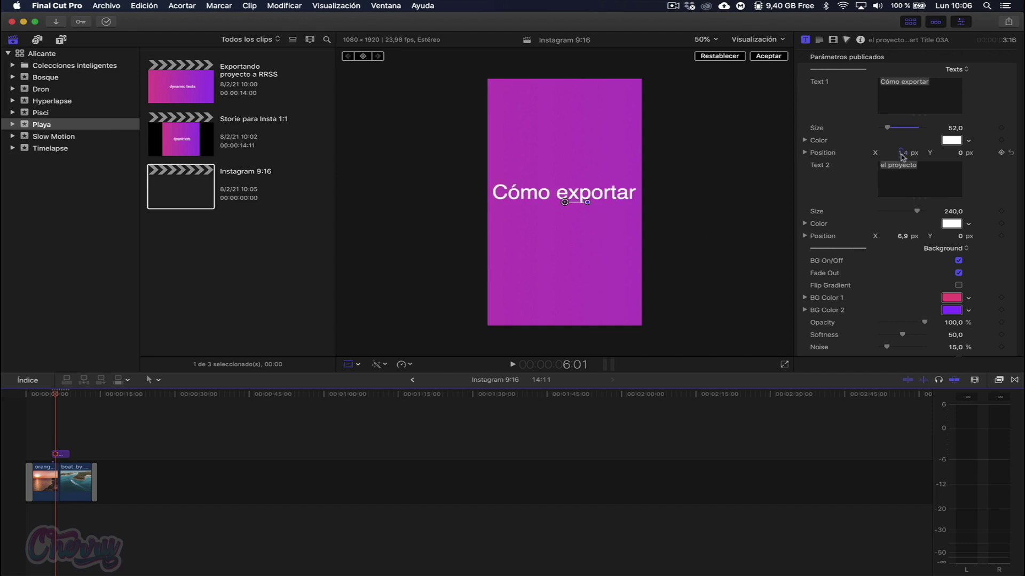
{"action": "left_click_drag", "start_coordinate": [902, 157], "coordinate": [903, 157]}
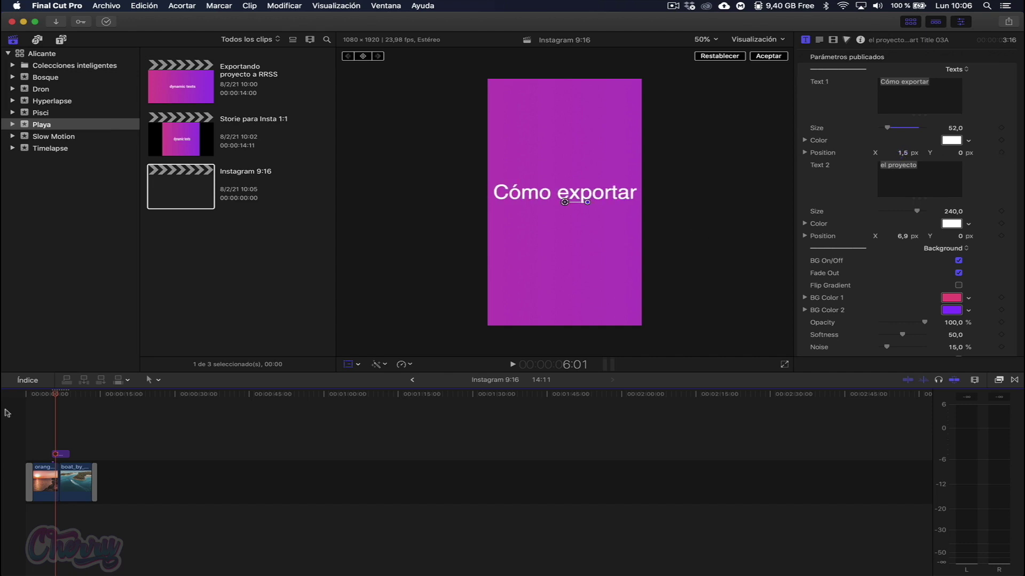
{"action": "key", "text": "space"}
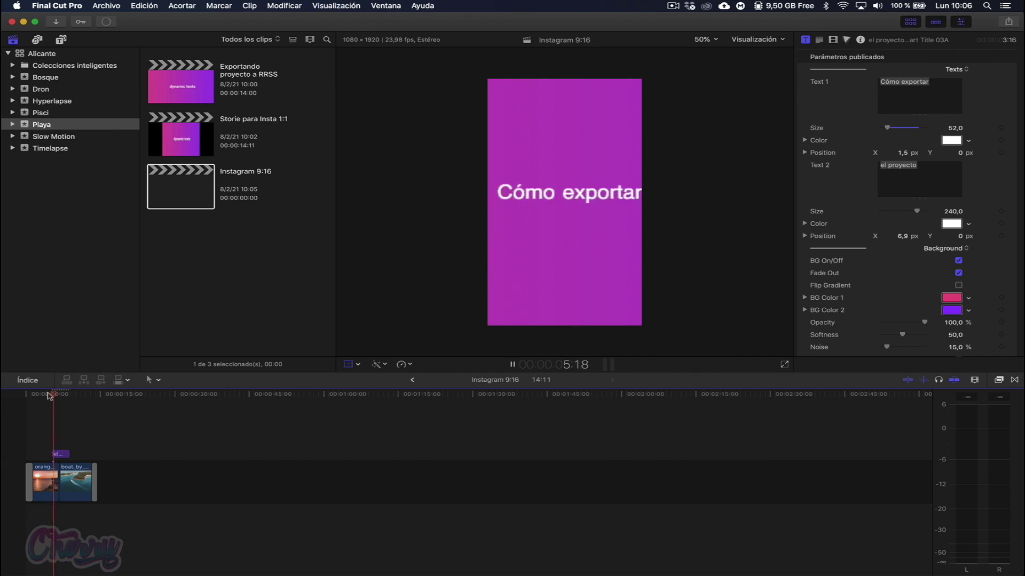
{"action": "key", "text": "space"}
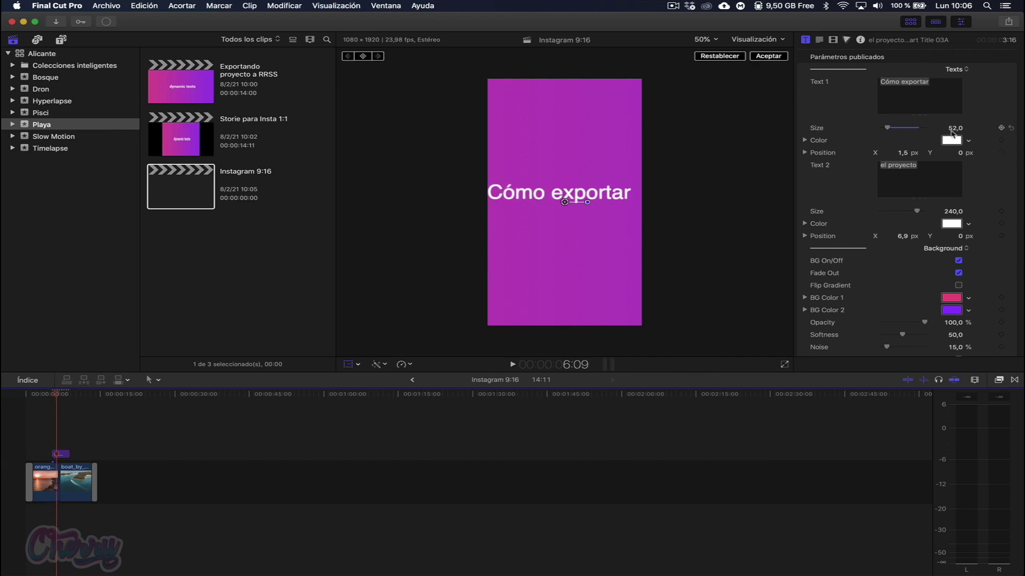
- Set the 'el proyecto' line to size 52 and nudge it to centre
{"action": "key", "text": "space"}
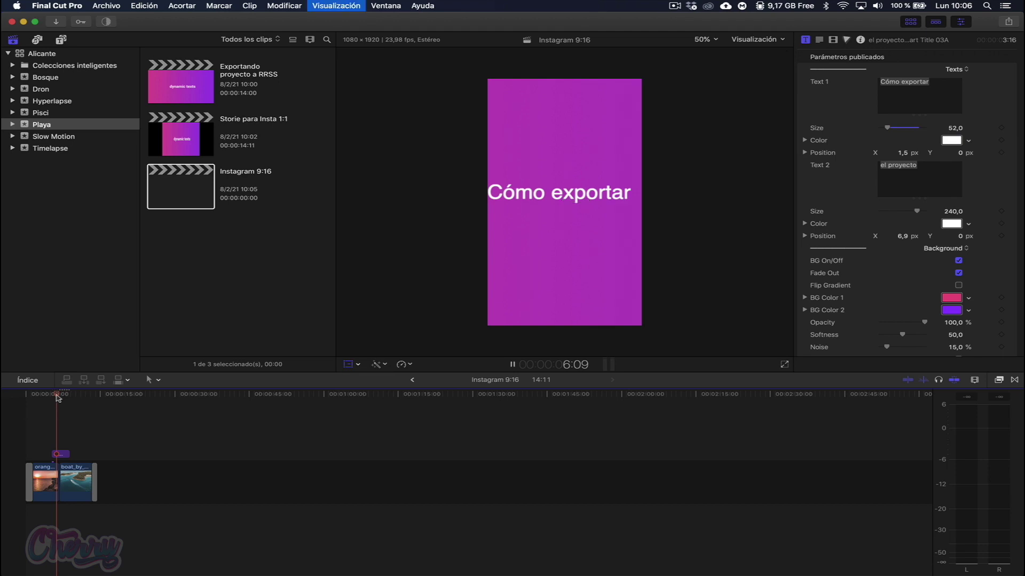
{"action": "key", "text": "space"}
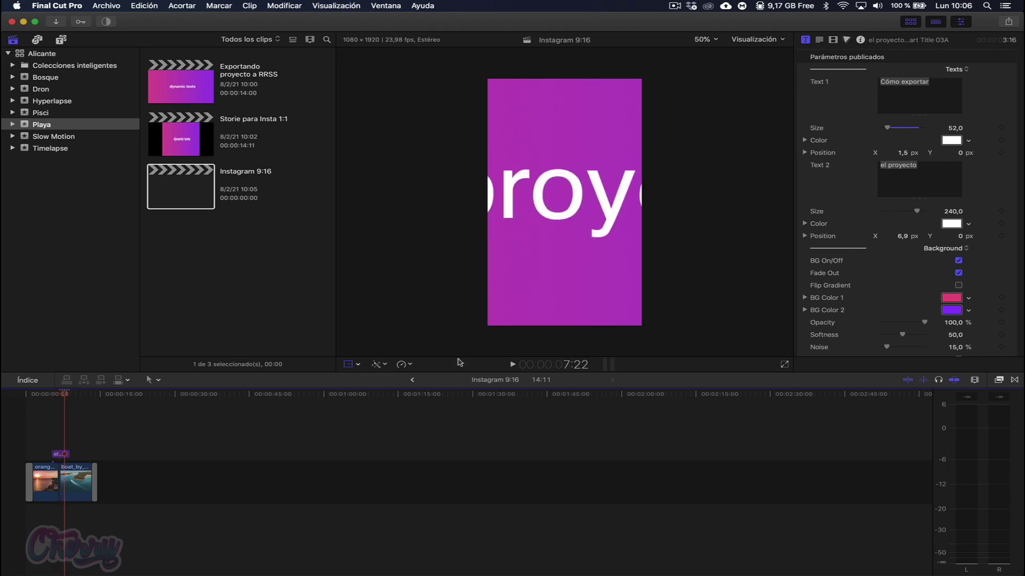
{"action": "left_click", "coordinate": [942, 165]}
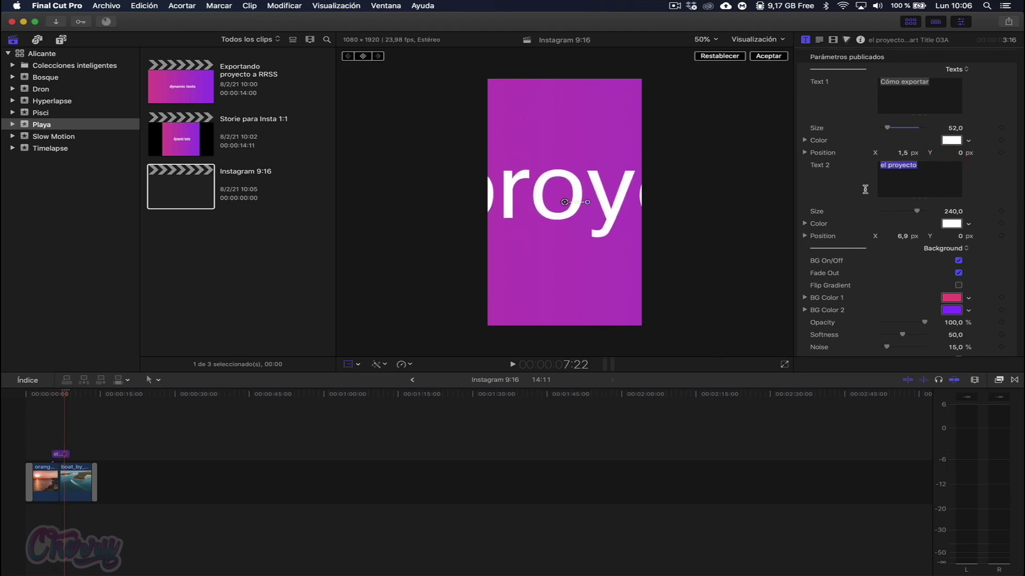
{"action": "left_click", "coordinate": [952, 211]}
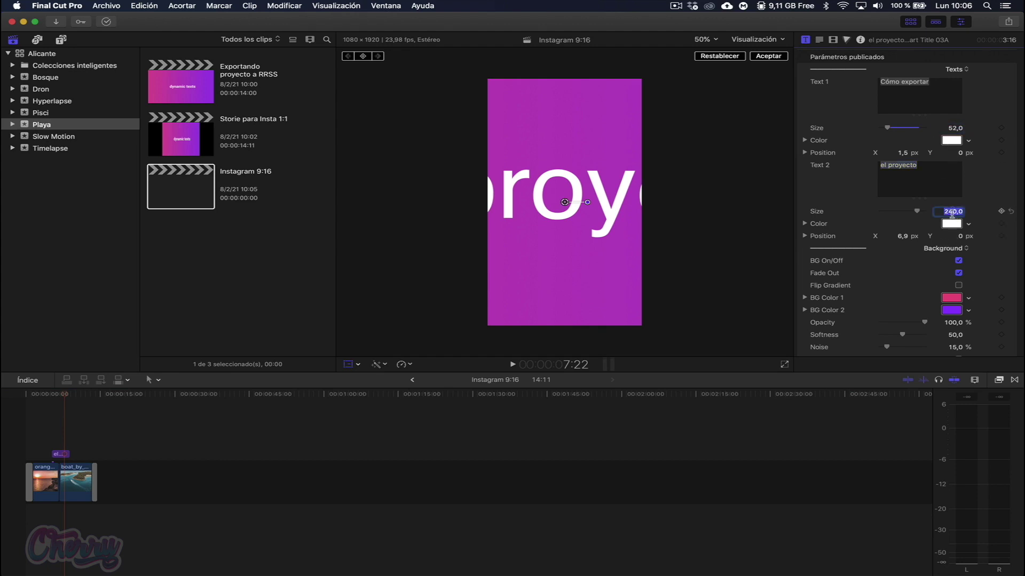
{"action": "type", "text": "52"}
{"action": "key", "text": "Return"}
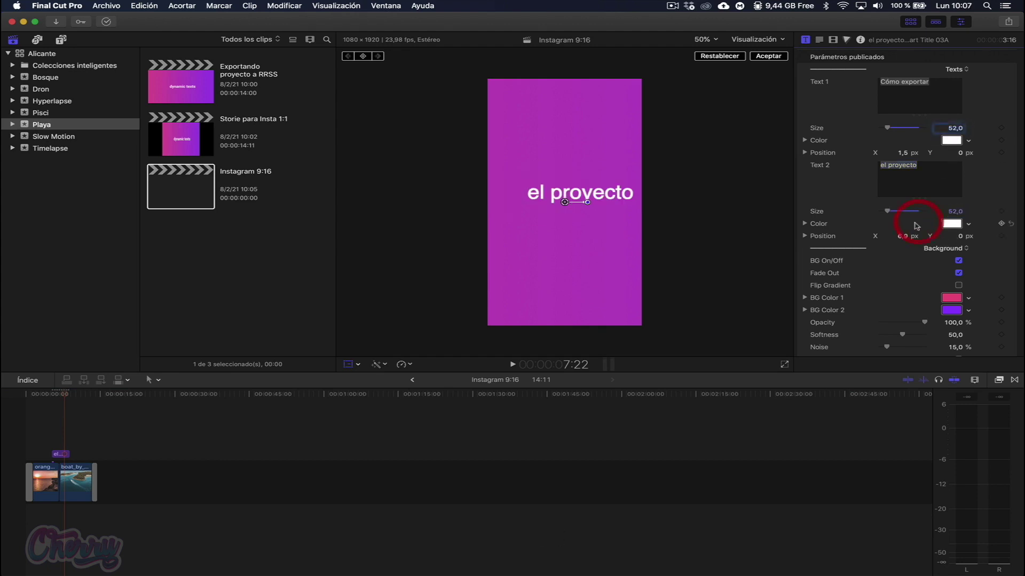
{"action": "left_click_drag", "start_coordinate": [902, 240], "coordinate": [902, 240]}
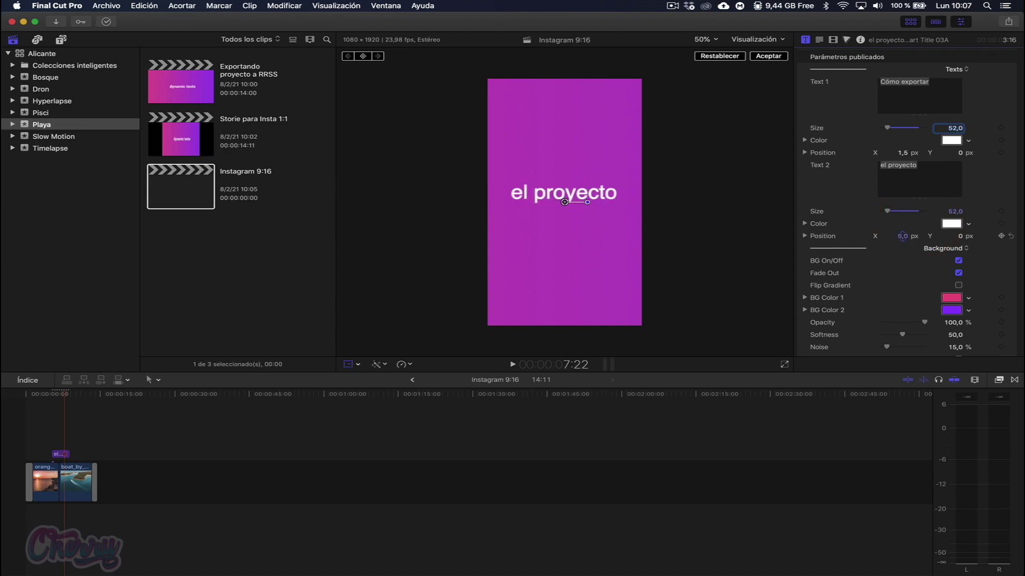
- Play the Instagram 9:16 story from the start to review the title and boat clip
{"action": "left_click", "coordinate": [35, 433]}
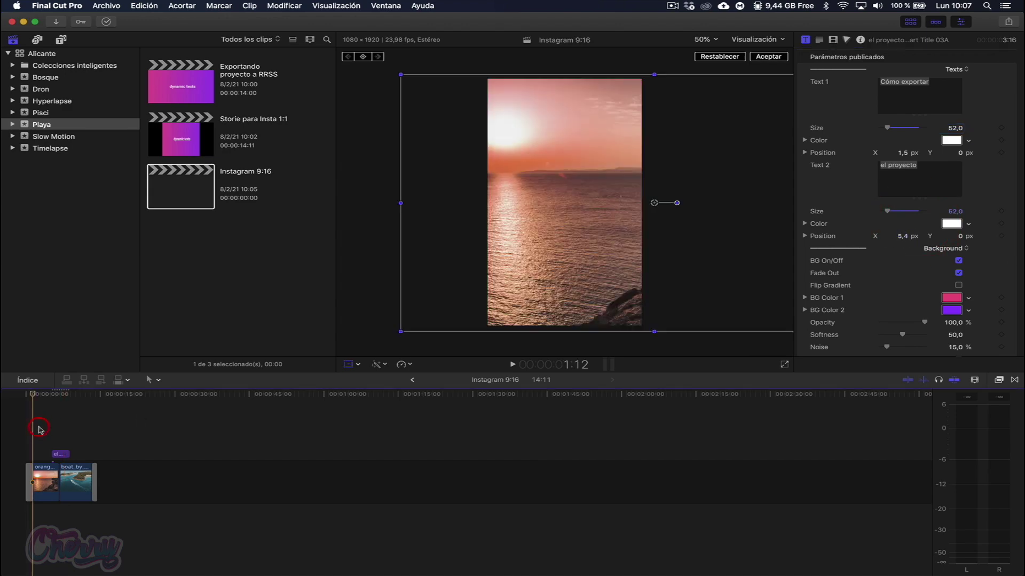
{"action": "key", "text": "space"}
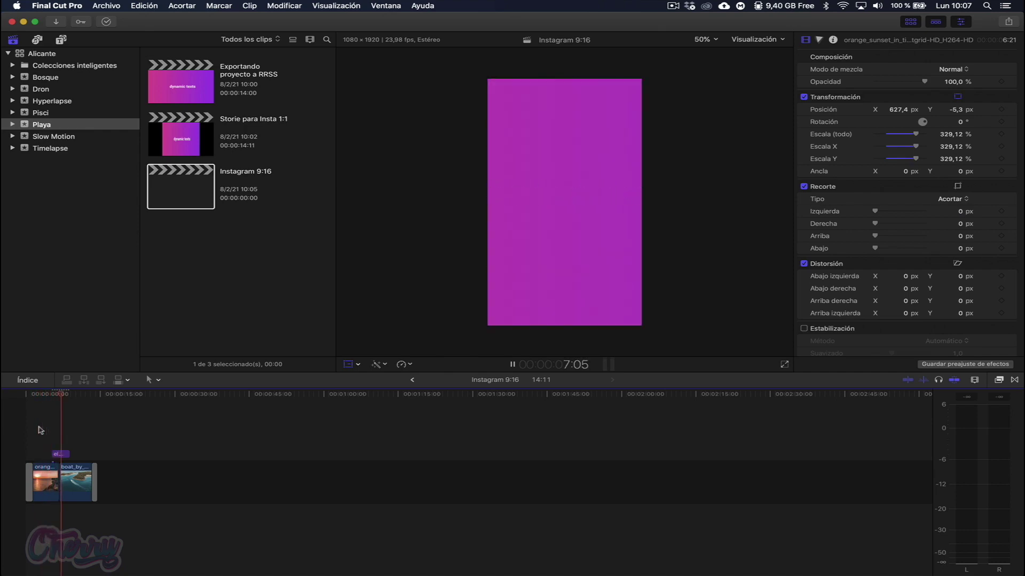
{"action": "key", "text": "space"}
{"action": "key", "text": "space"}
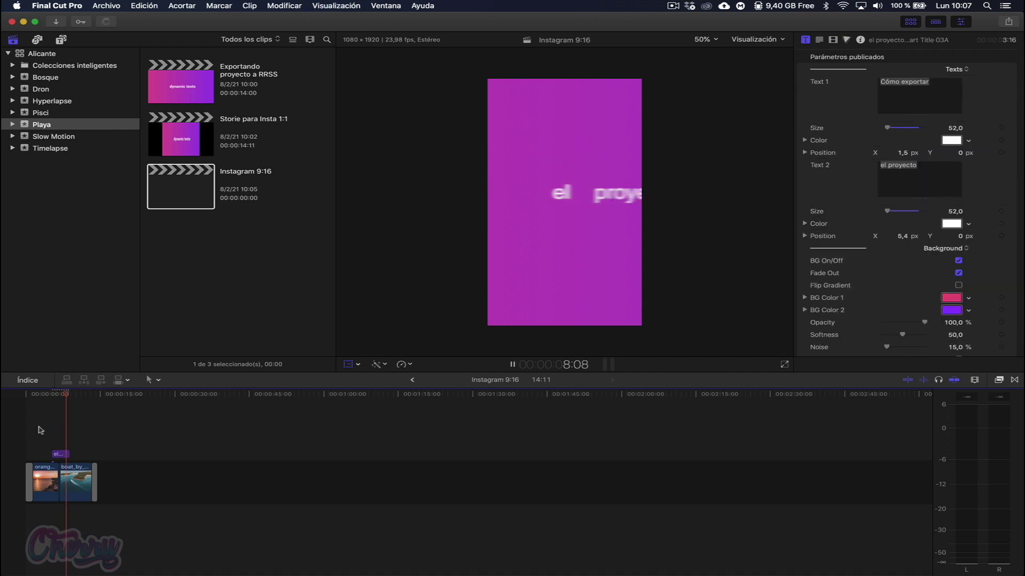
{"action": "key", "text": "space"}
{"action": "key", "text": "shift+t"}
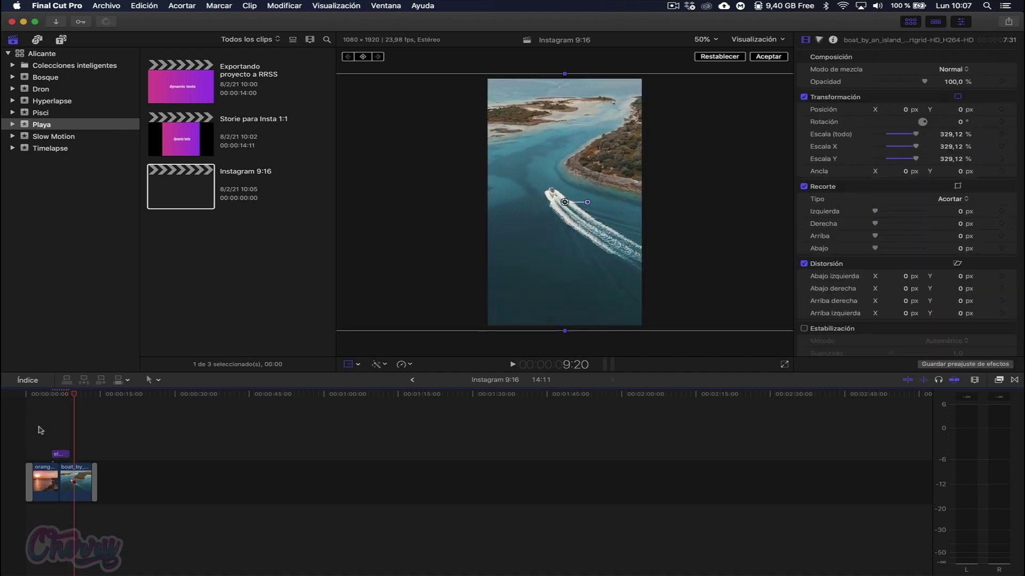
{"action": "key", "text": "space"}
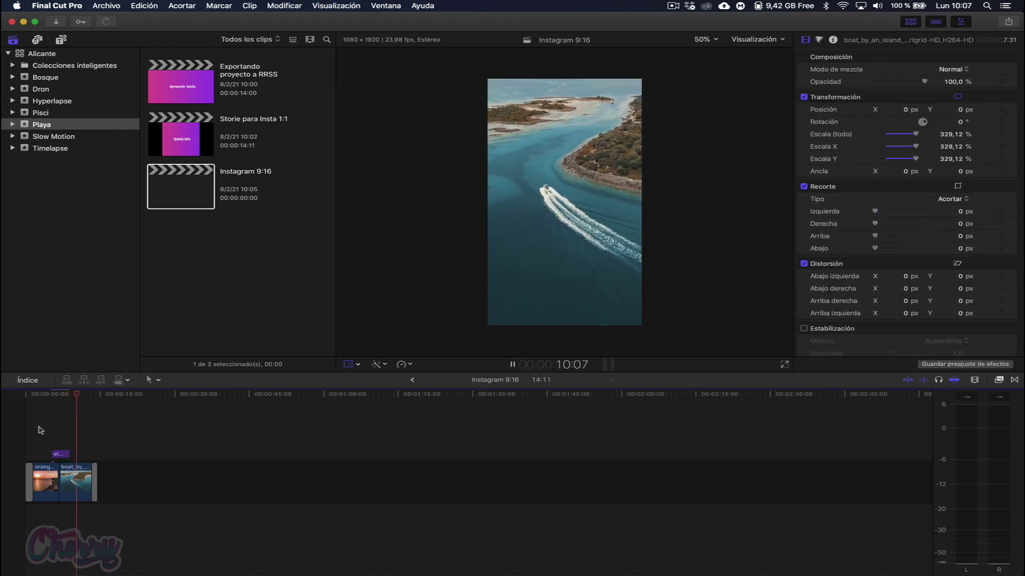
{"action": "key", "text": "space"}
- Add cross-dissolves to both ends of the el proyecto title clip
{"action": "key", "text": "super+equal"}
{"action": "key", "text": "super+equal"}
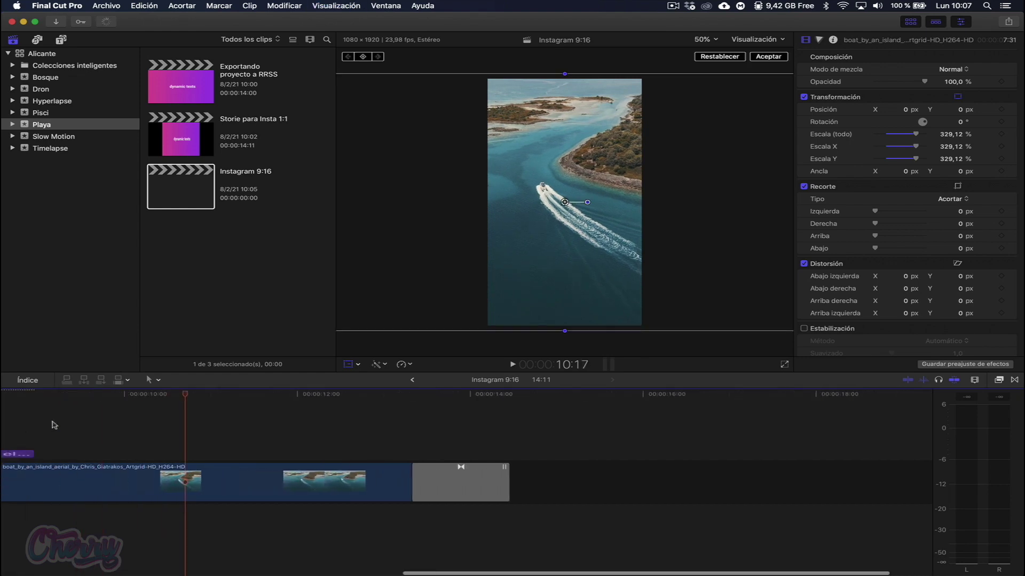
{"action": "key", "text": "super+equal"}
{"action": "left_click", "coordinate": [205, 430]}
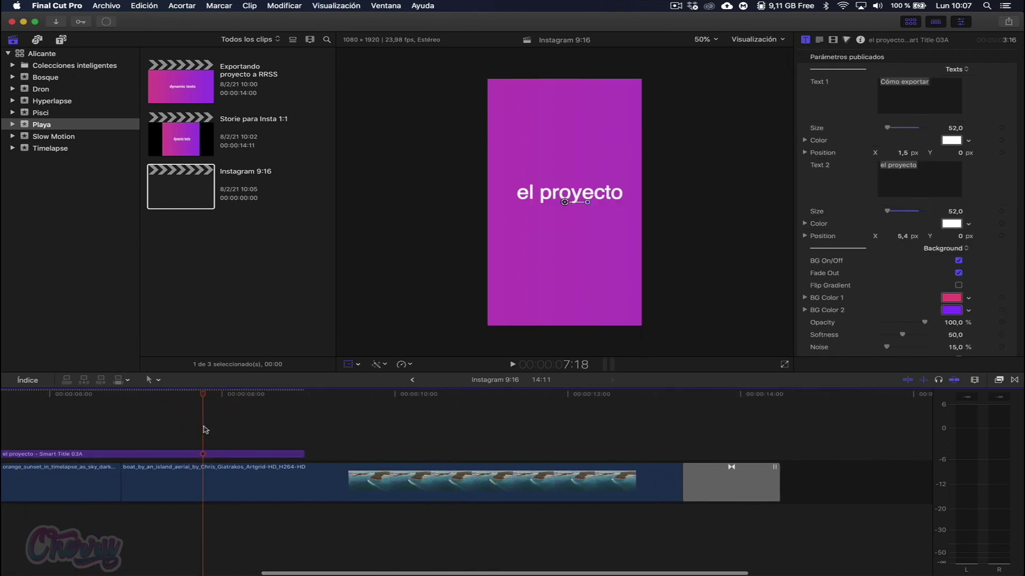
{"action": "key", "text": "space"}
{"action": "key", "text": "space"}
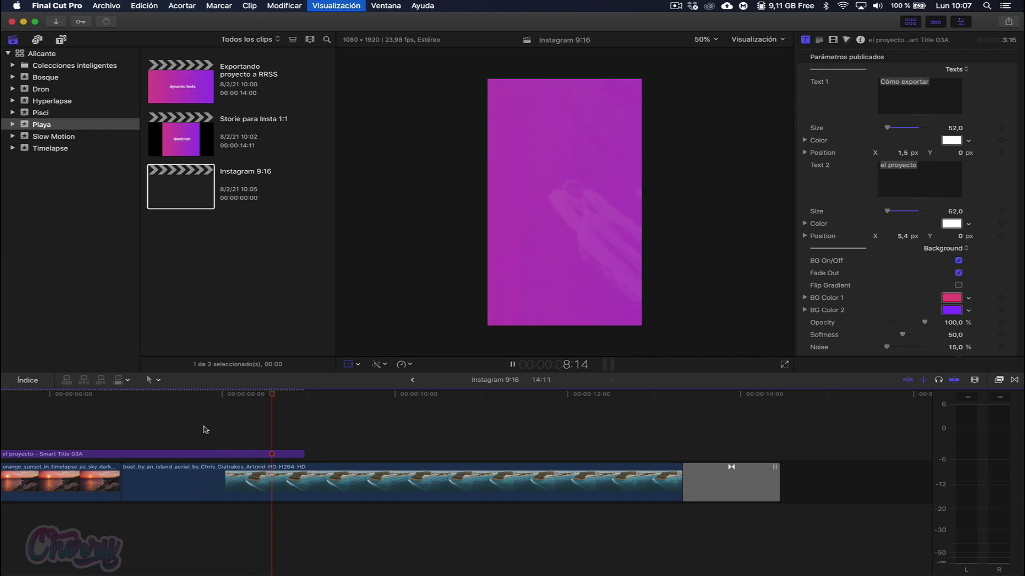
{"action": "left_click", "coordinate": [283, 454]}
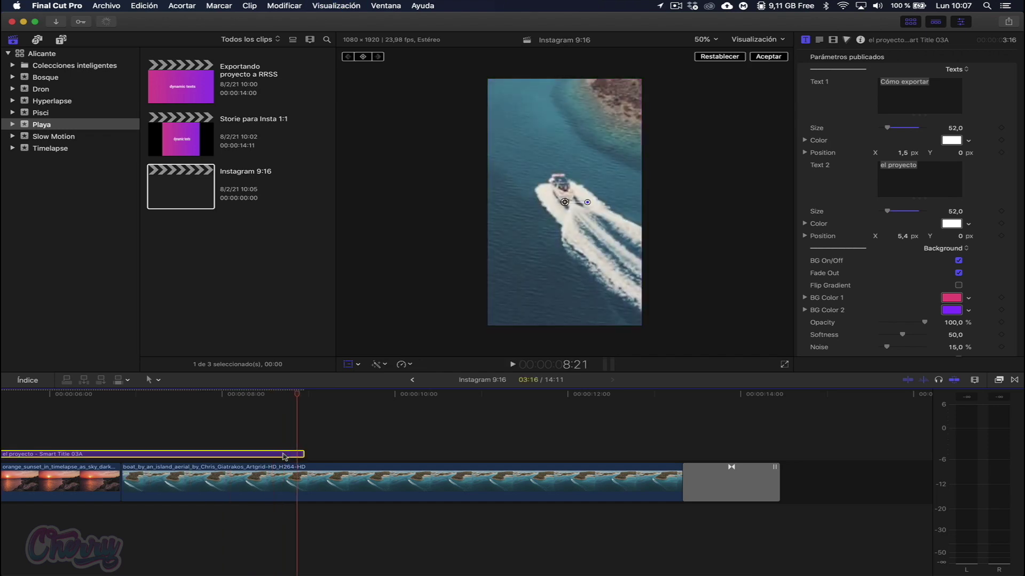
{"action": "key", "text": "super+t"}
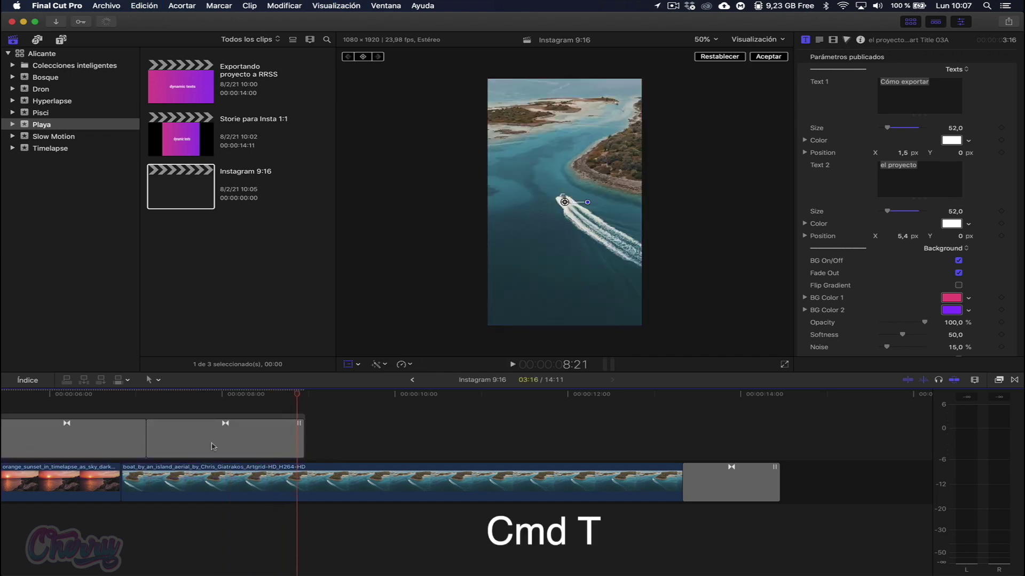
- Shorten the title's end dissolve to 10 frames and delete its opening dissolve
{"action": "left_click", "coordinate": [161, 441]}
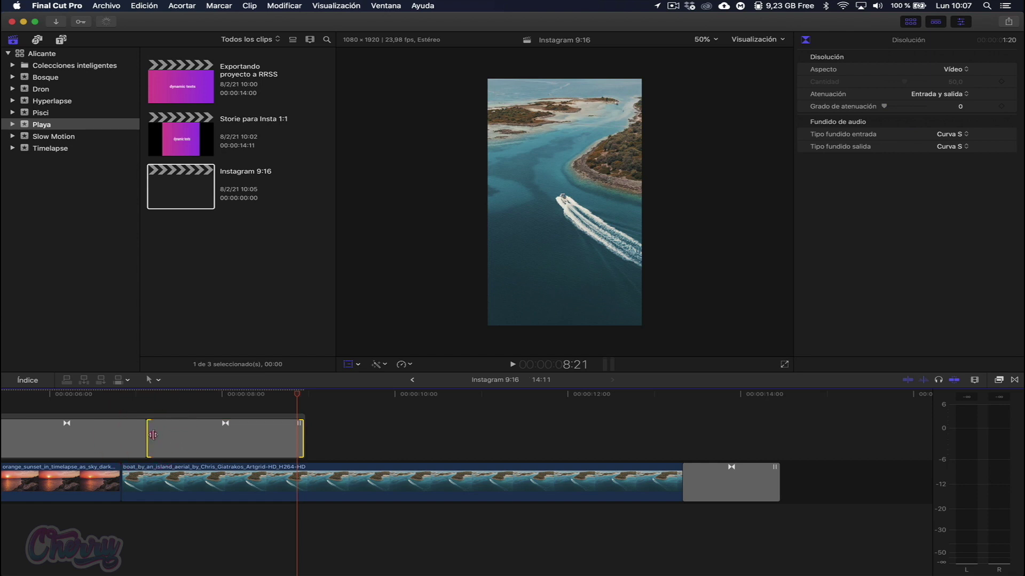
{"action": "left_click_drag", "start_coordinate": [147, 437], "coordinate": [271, 440]}
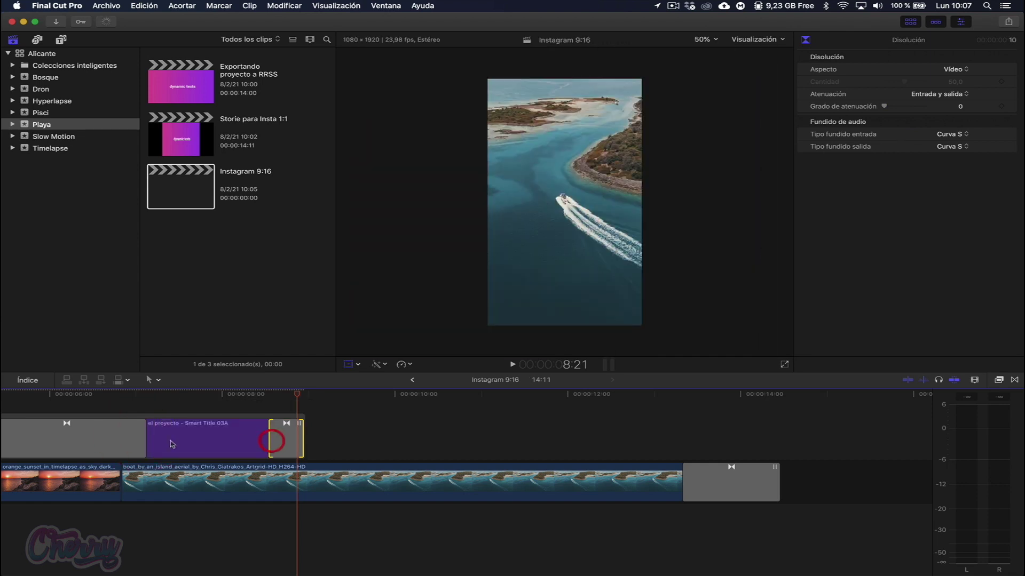
{"action": "left_click", "coordinate": [128, 441]}
{"action": "key", "text": "Delete"}
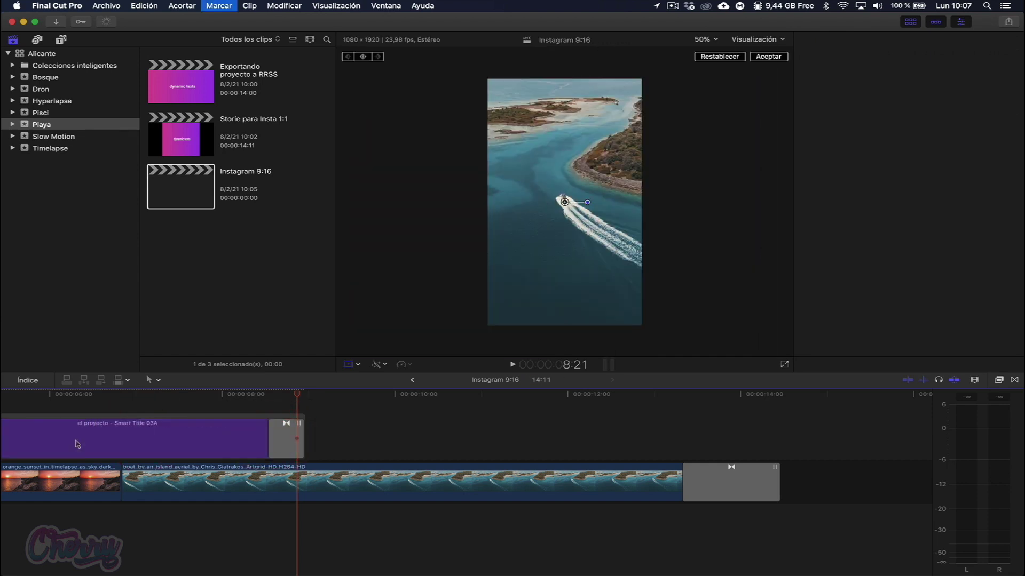
- Reposition the boat shot to X 190.1 px, Y -23.8 px in the vertical frame
{"action": "key", "text": "super+minus"}
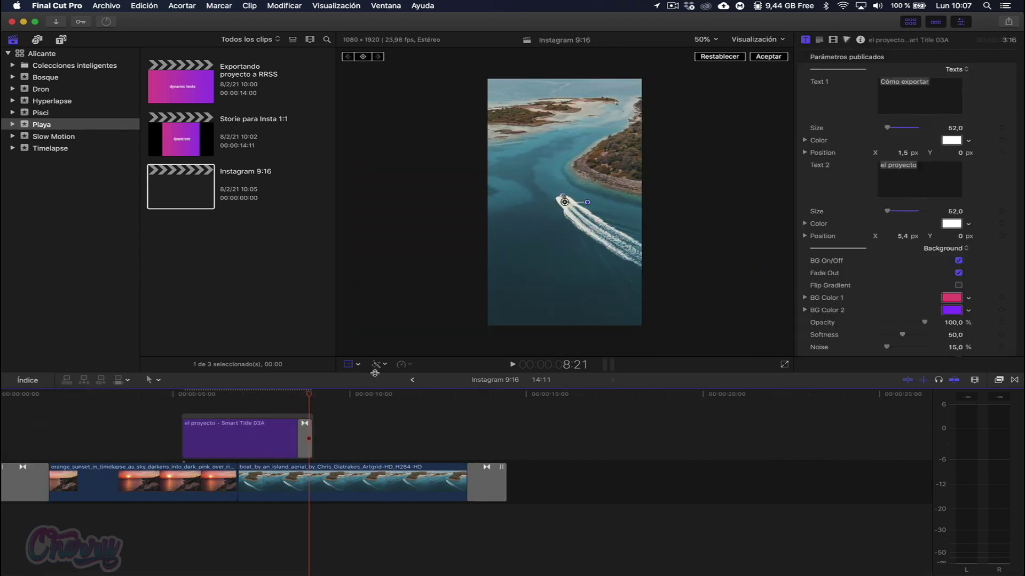
{"action": "left_click_drag", "start_coordinate": [375, 372], "coordinate": [376, 345]}
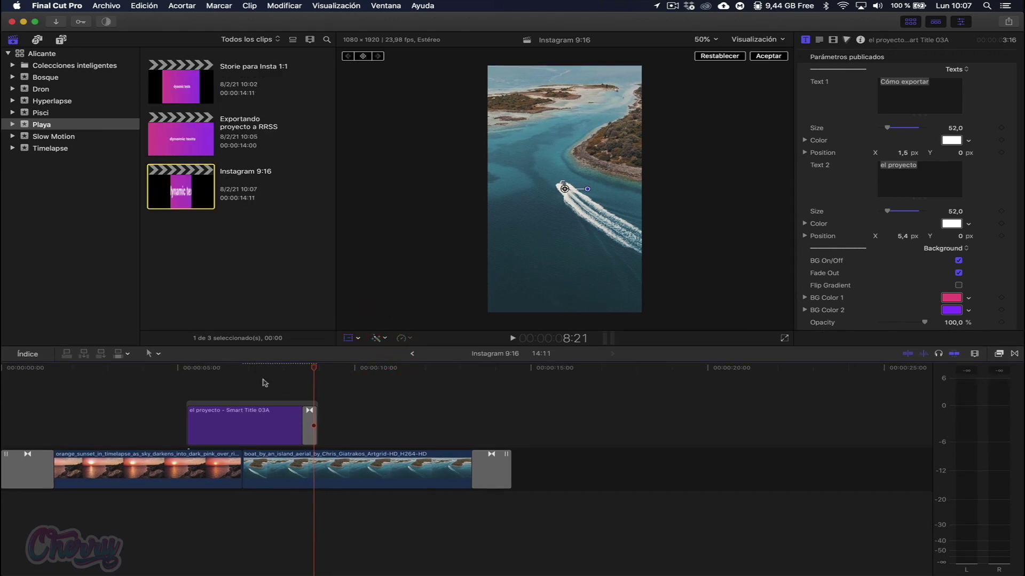
{"action": "key", "text": "shift+question"}
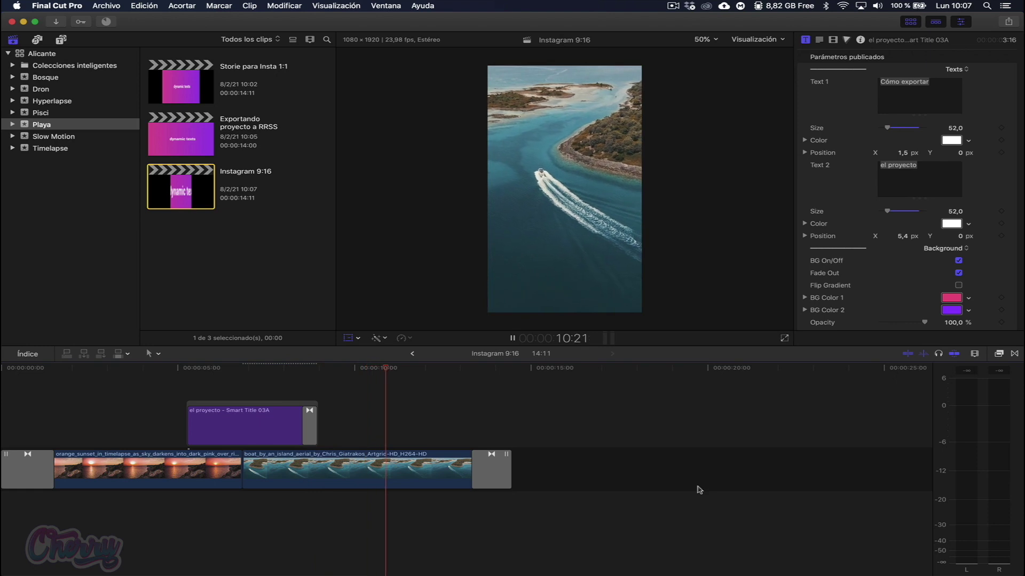
{"action": "key", "text": "space"}
{"action": "left_click", "coordinate": [481, 522]}
{"action": "left_click_drag", "start_coordinate": [583, 238], "coordinate": [607, 240]}
{"action": "left_click", "coordinate": [158, 384]}
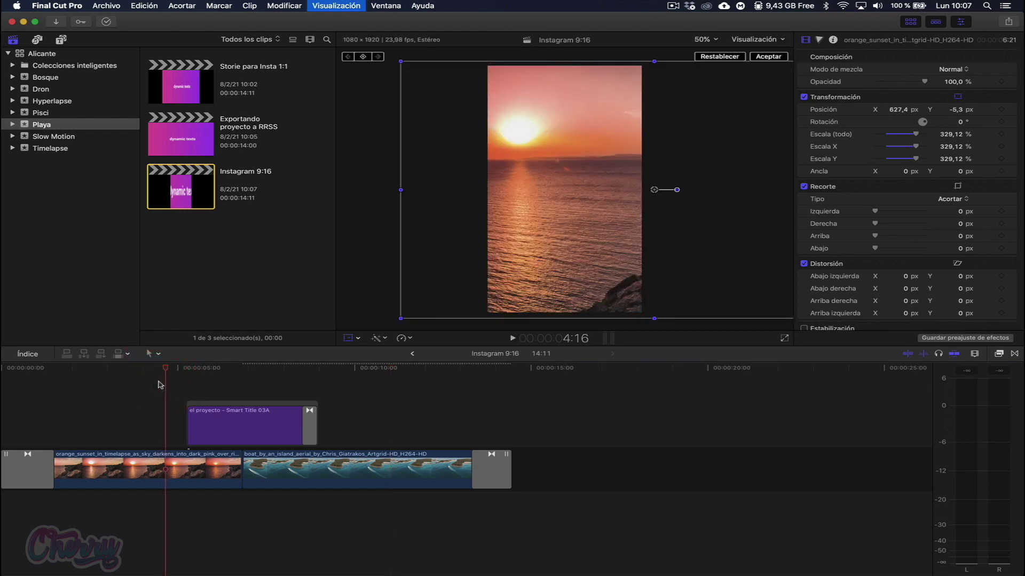
{"action": "key", "text": "super+equal"}
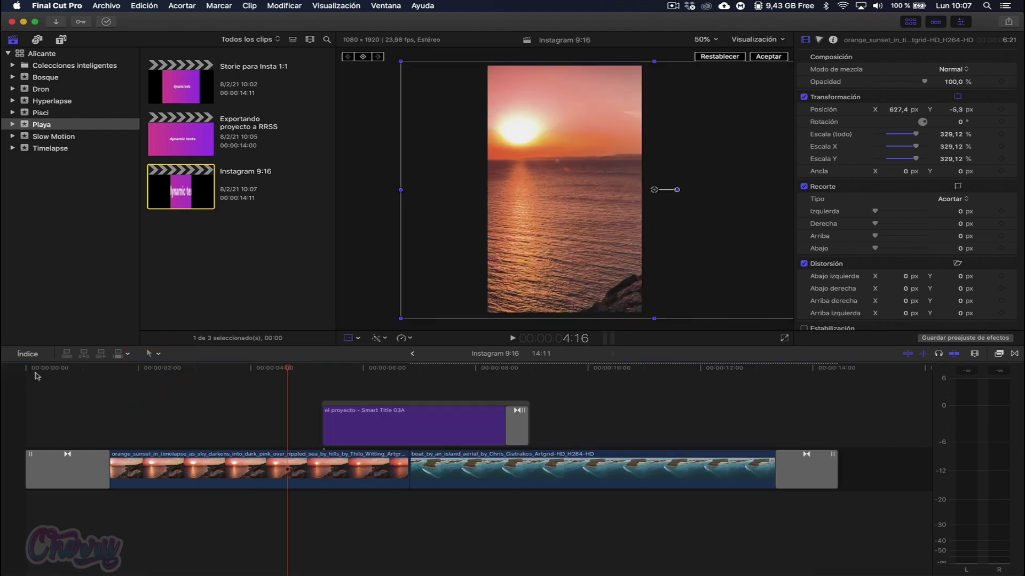
- Play the Instagram 9:16 project from its start through to the end, then bring up Chrome's Instagram format article
{"action": "left_click", "coordinate": [36, 375]}
{"action": "key", "text": "space"}
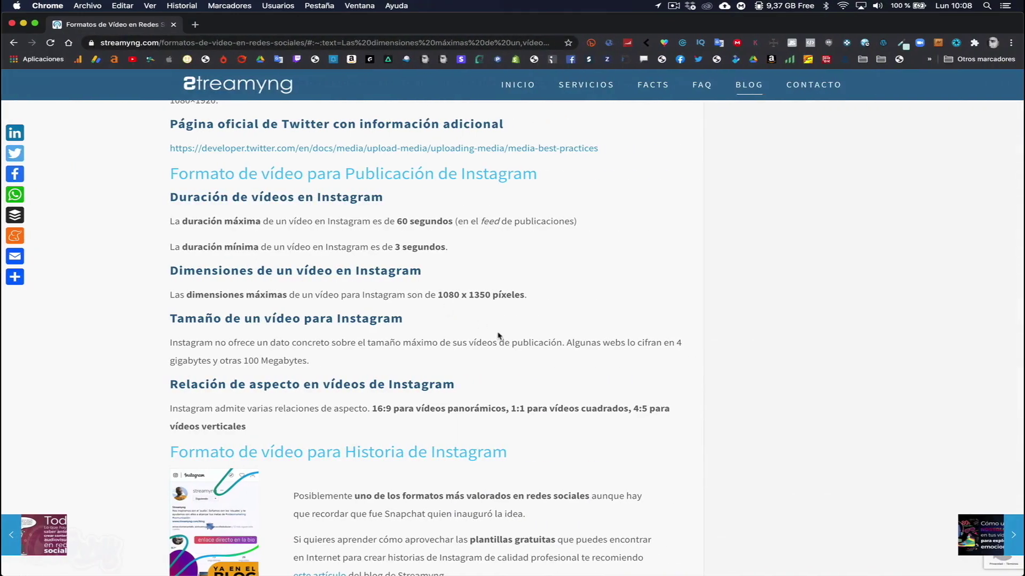
{"action": "scroll", "coordinate": [498, 336], "scroll_direction": "down", "scroll_amount": 2}
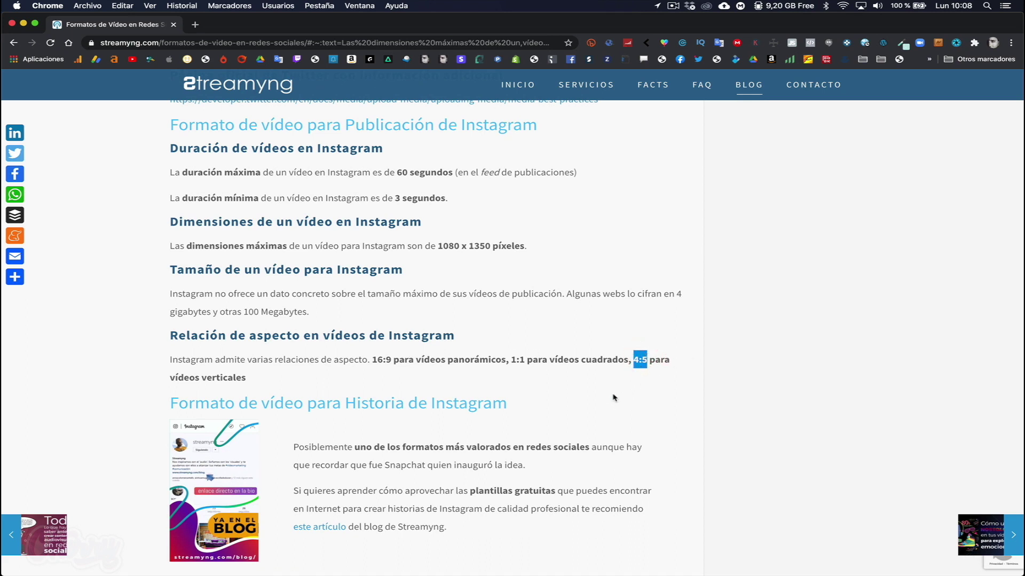
- Highlight 1080 in the article and compute 1080 ÷ 4 × 5 on the calculator
{"action": "mouse_move", "coordinate": [440, 247]}
{"action": "left_mouse_down"}
{"action": "mouse_move", "coordinate": [470, 247]}
{"action": "mouse_move", "coordinate": [459, 243]}
{"action": "left_mouse_up"}
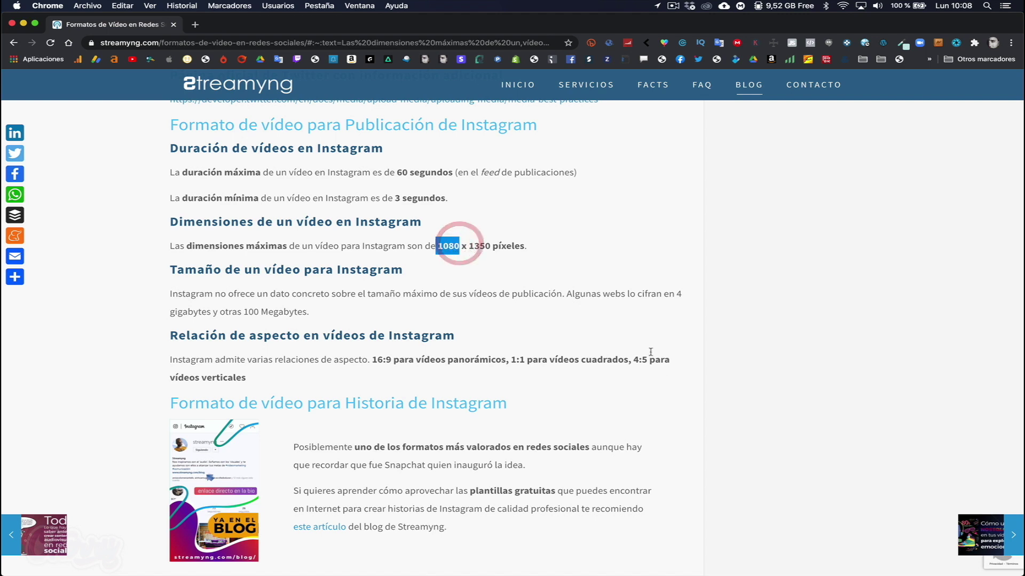
{"action": "scroll", "coordinate": [798, 433], "scroll_direction": "right", "scroll_amount": 5}
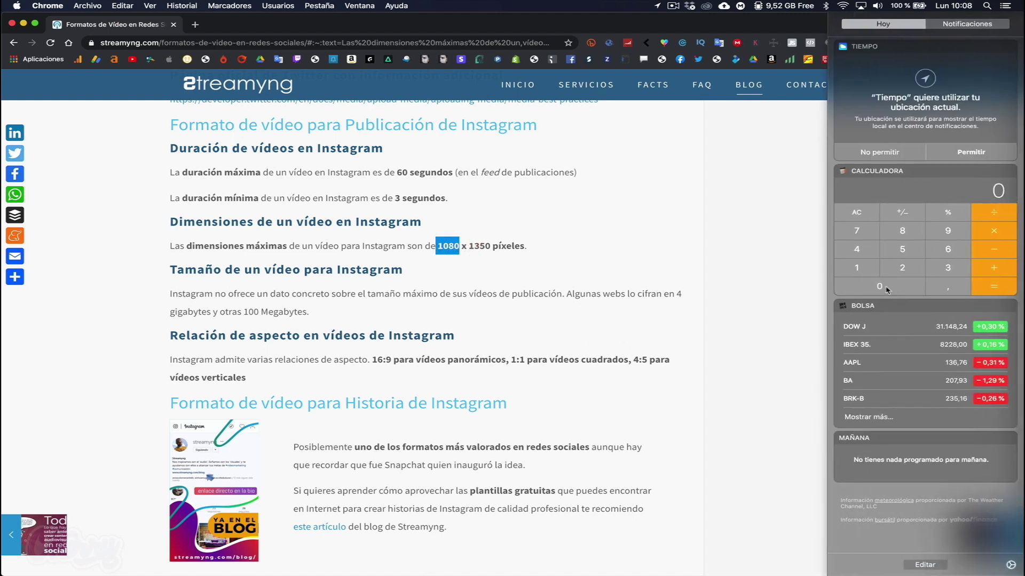
{"action": "left_click", "coordinate": [869, 281]}
{"action": "left_click", "coordinate": [905, 232]}
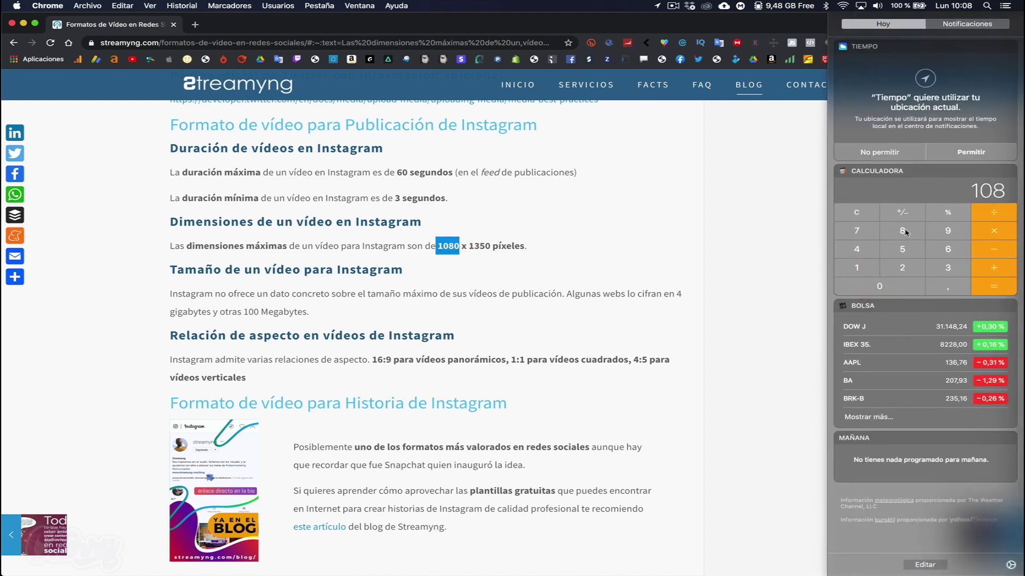
{"action": "left_click", "coordinate": [895, 287]}
{"action": "left_click", "coordinate": [991, 212]}
{"action": "left_click", "coordinate": [864, 249]}
{"action": "left_click", "coordinate": [993, 287]}
{"action": "left_click", "coordinate": [993, 231]}
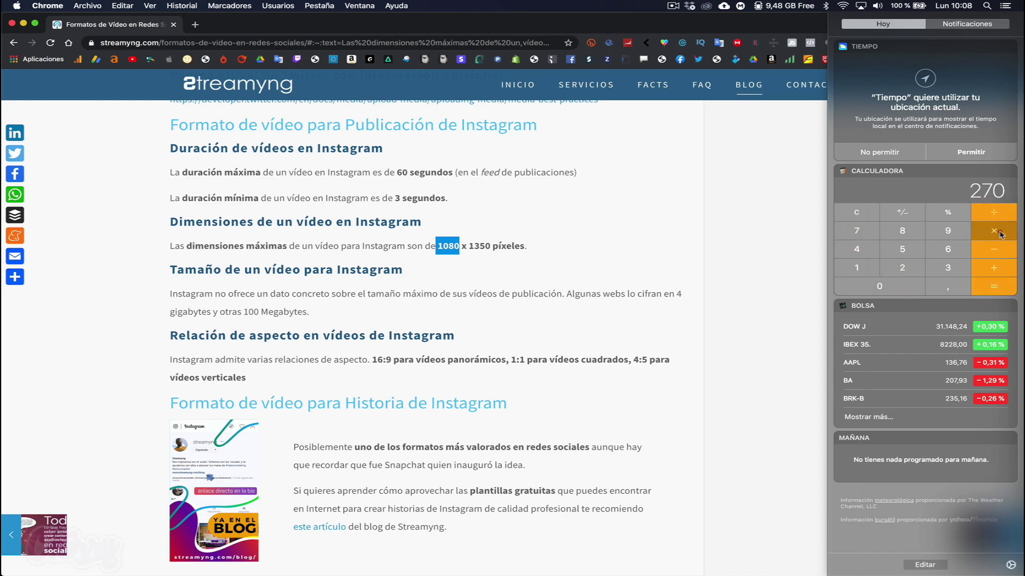
{"action": "left_click", "coordinate": [908, 250]}
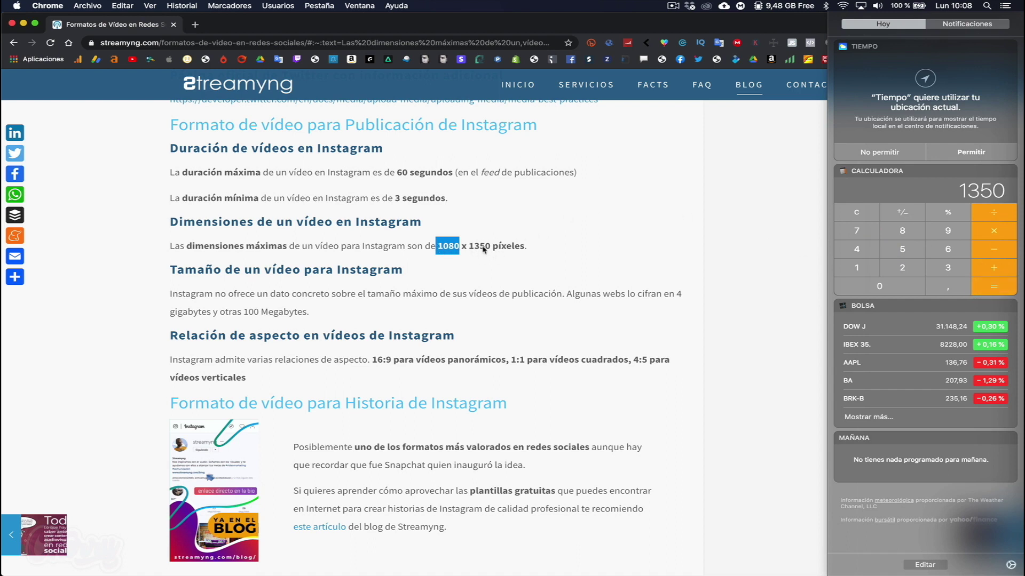
- Close the calculator, highlight the 4:5 ratio in the article, and return to Final Cut Pro
{"action": "left_click", "coordinate": [636, 362]}
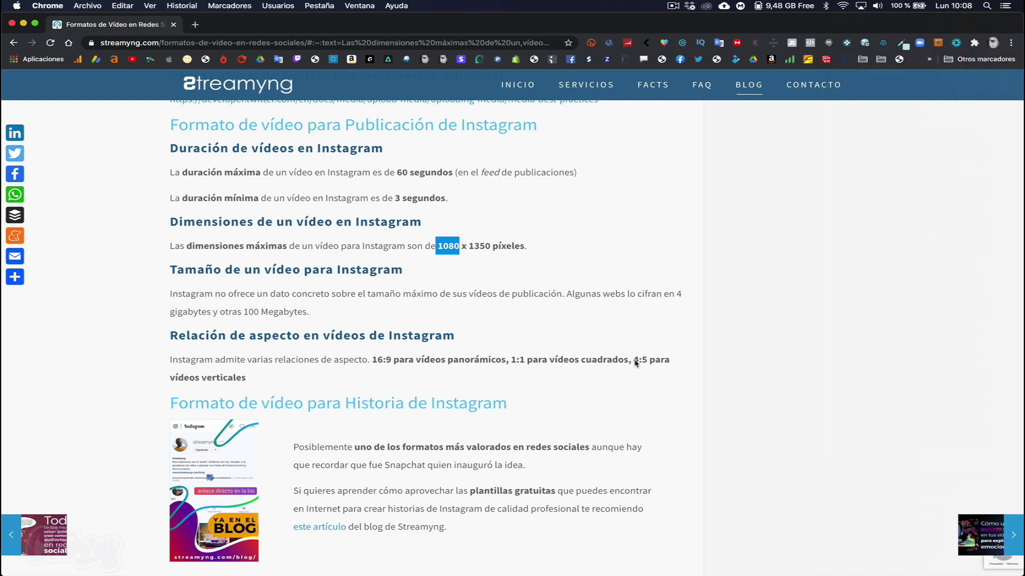
{"action": "left_click_drag", "start_coordinate": [633, 360], "coordinate": [646, 360]}
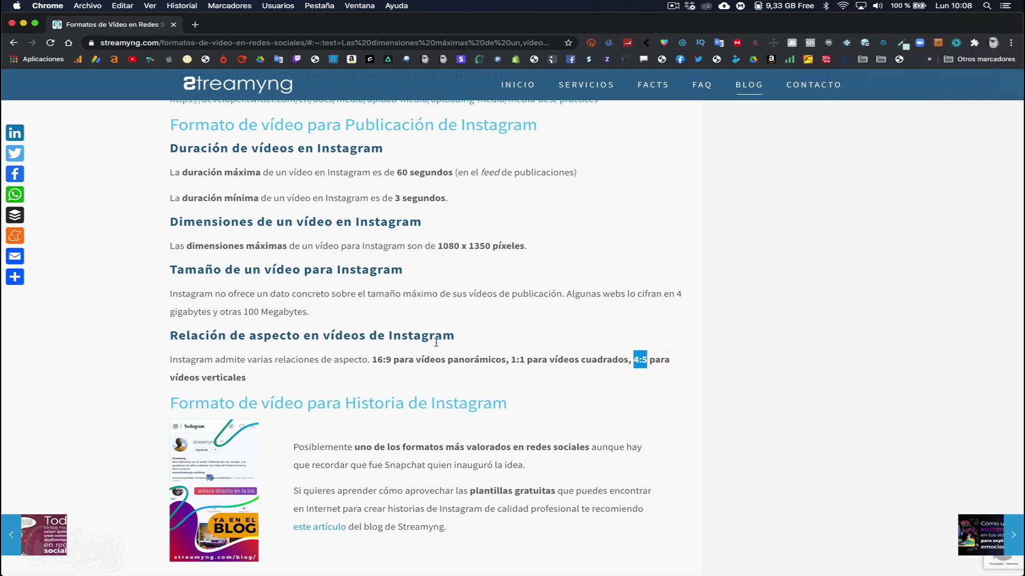
{"action": "key", "text": "super+Tab"}
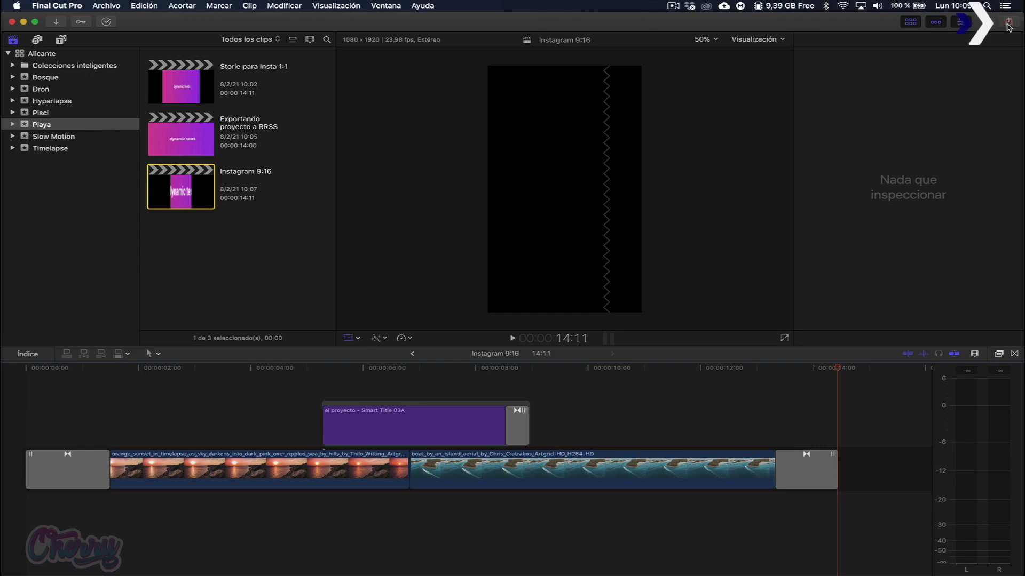
- Choose Archivo maestro (por omisión) from the Share menu for the Instagram 9:16 project
{"action": "left_click", "coordinate": [1008, 22]}
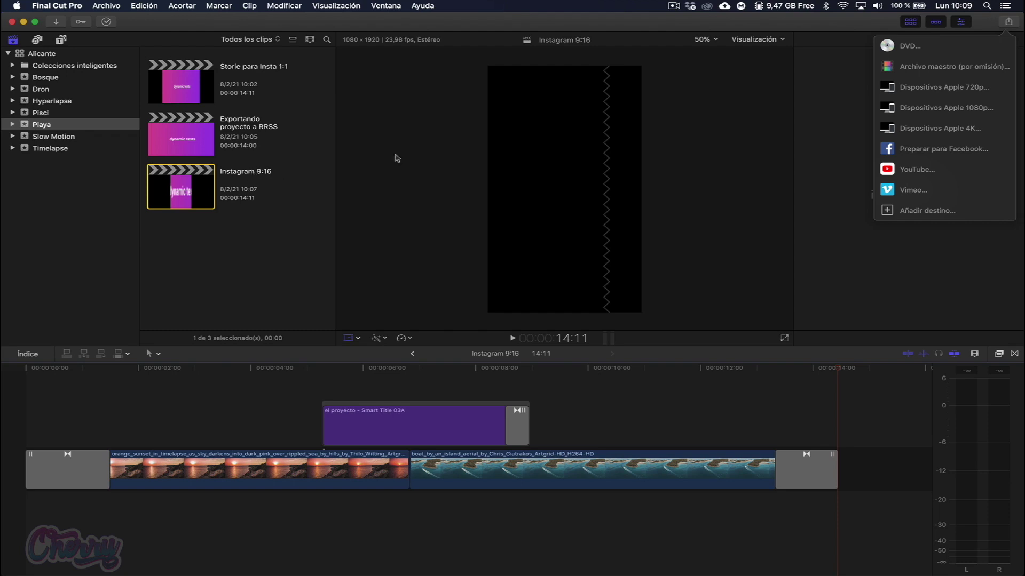
{"action": "left_click", "coordinate": [940, 69]}
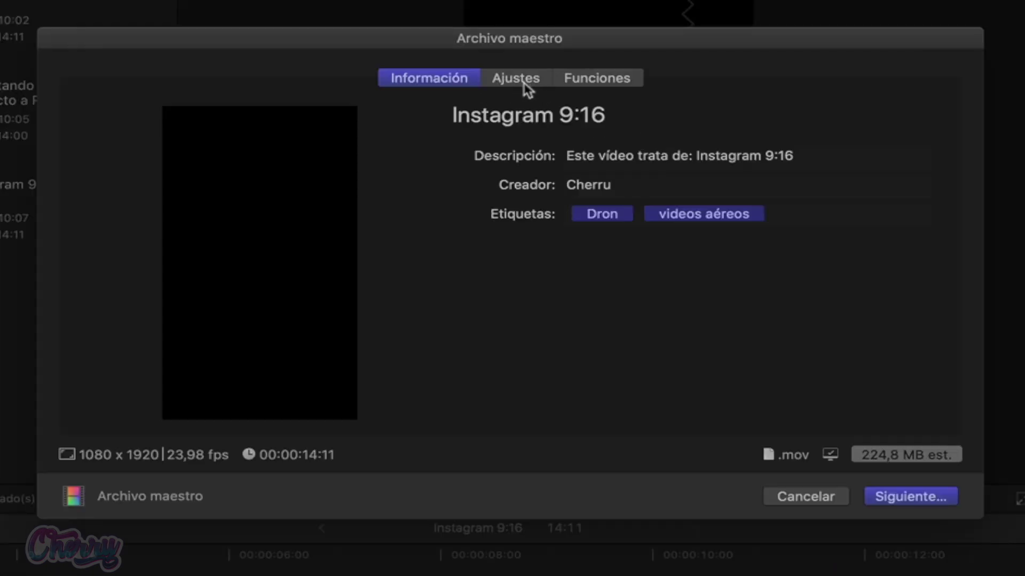
- Set the master export's Formato to Vídeo y audio in the Ajustes tab
{"action": "left_click", "coordinate": [530, 112]}
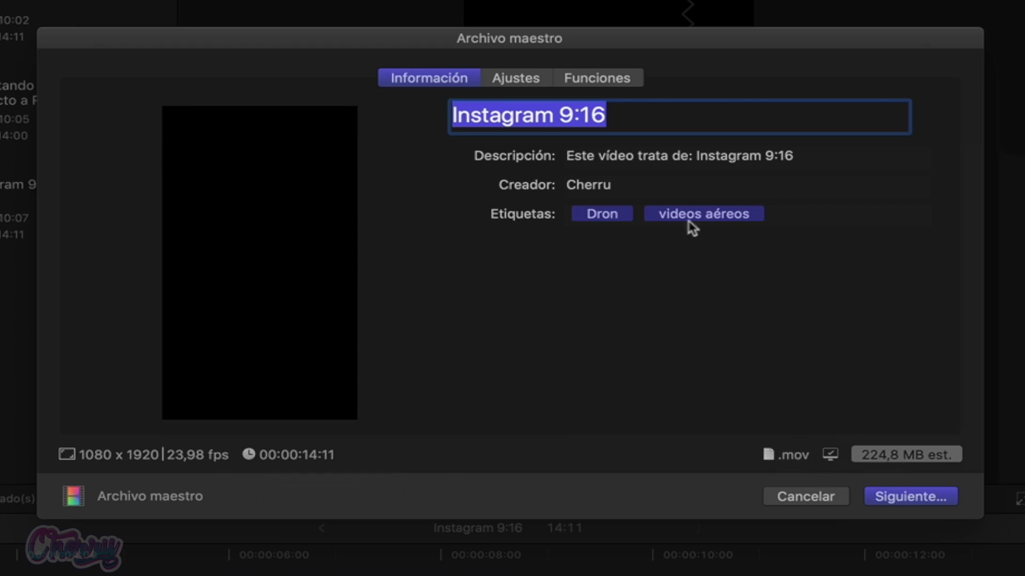
{"action": "left_click", "coordinate": [520, 80]}
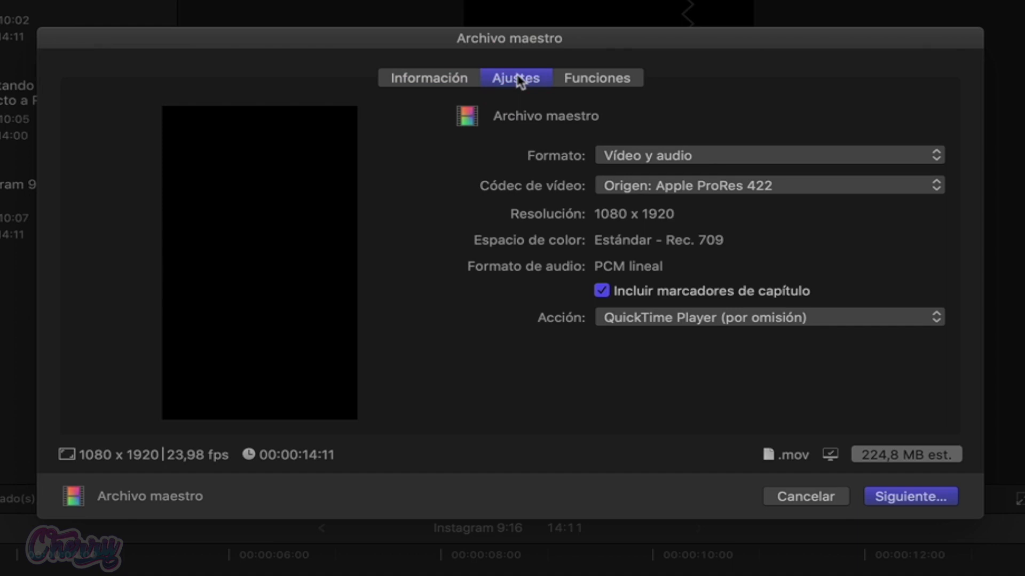
{"action": "left_click", "coordinate": [678, 167]}
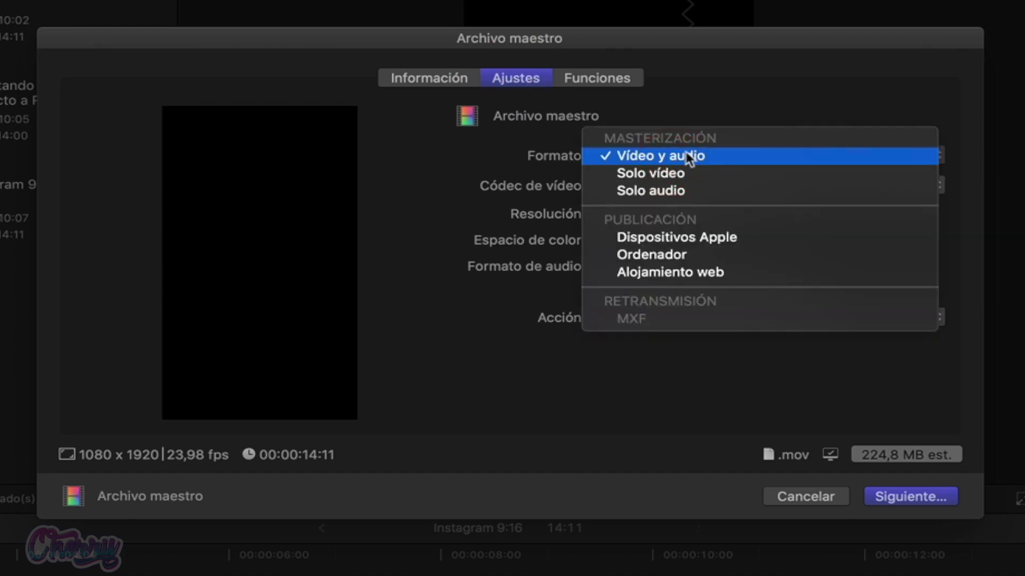
{"action": "left_click", "coordinate": [721, 196]}
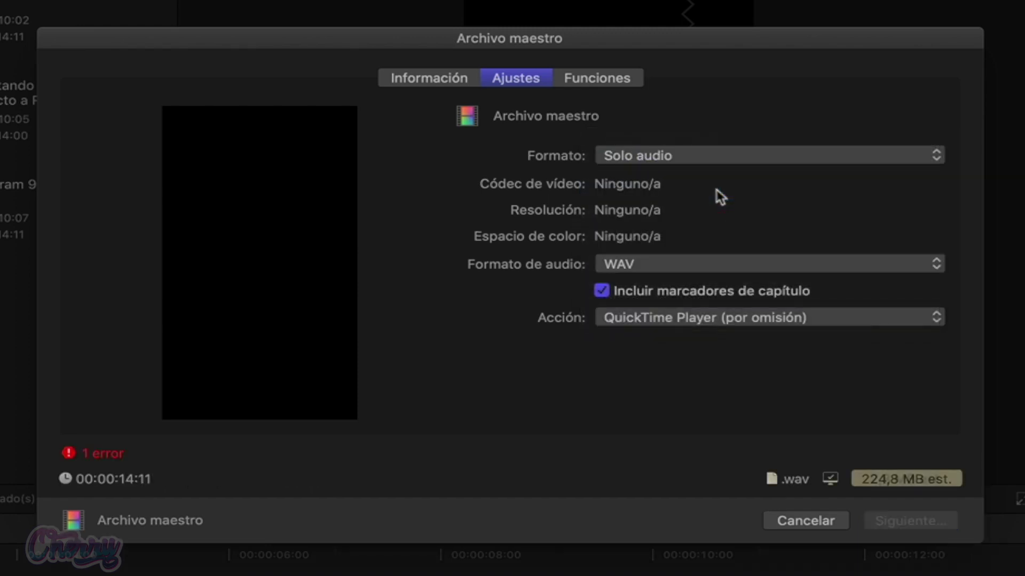
{"action": "left_click", "coordinate": [674, 264]}
{"action": "left_click", "coordinate": [526, 304]}
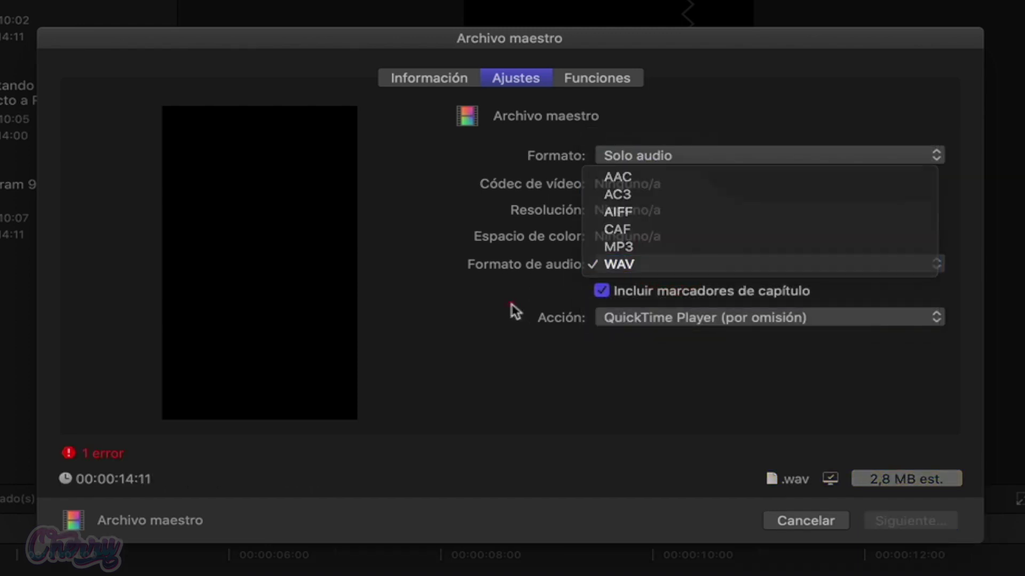
{"action": "left_click", "coordinate": [663, 159]}
{"action": "left_click", "coordinate": [672, 122]}
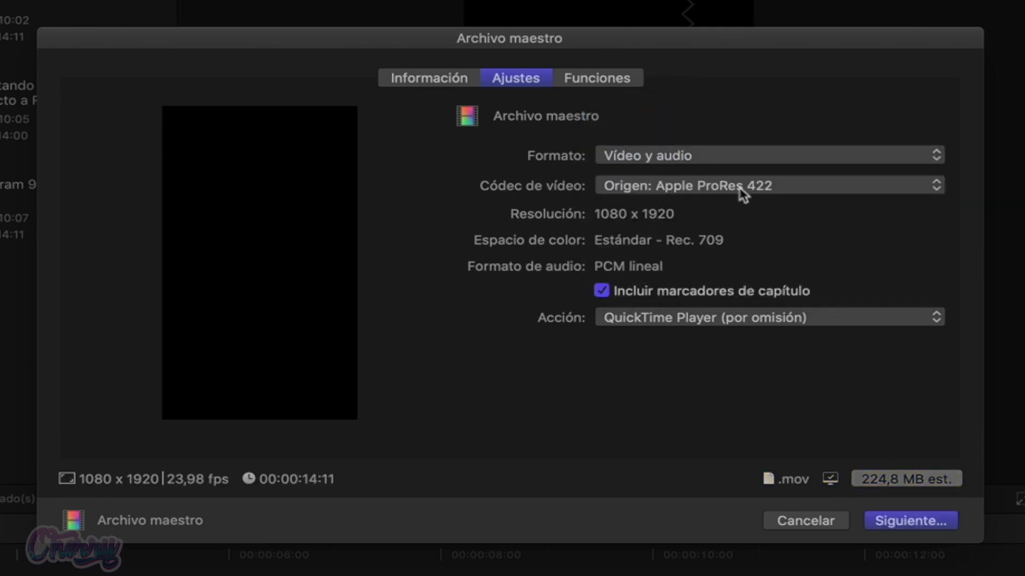
- Keep Apple ProRes 422 as the codec and continue to the save sheet
{"action": "left_click", "coordinate": [806, 188]}
{"action": "left_click", "coordinate": [806, 187]}
{"action": "left_click", "coordinate": [909, 523]}
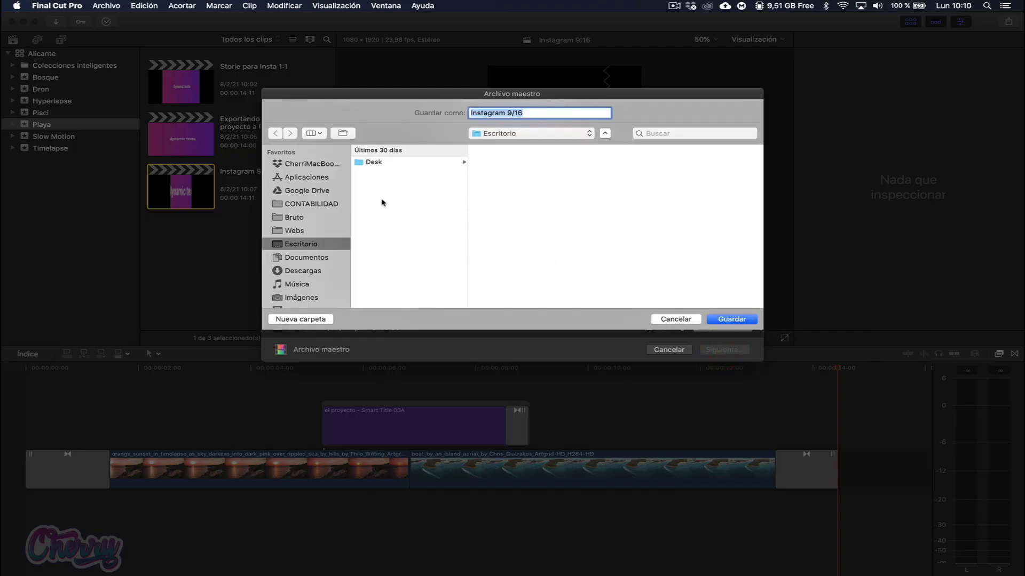
- Save Instagram 9/16.mov to the Desktop, then play, pause and close it in QuickTime
{"action": "left_click", "coordinate": [739, 320]}
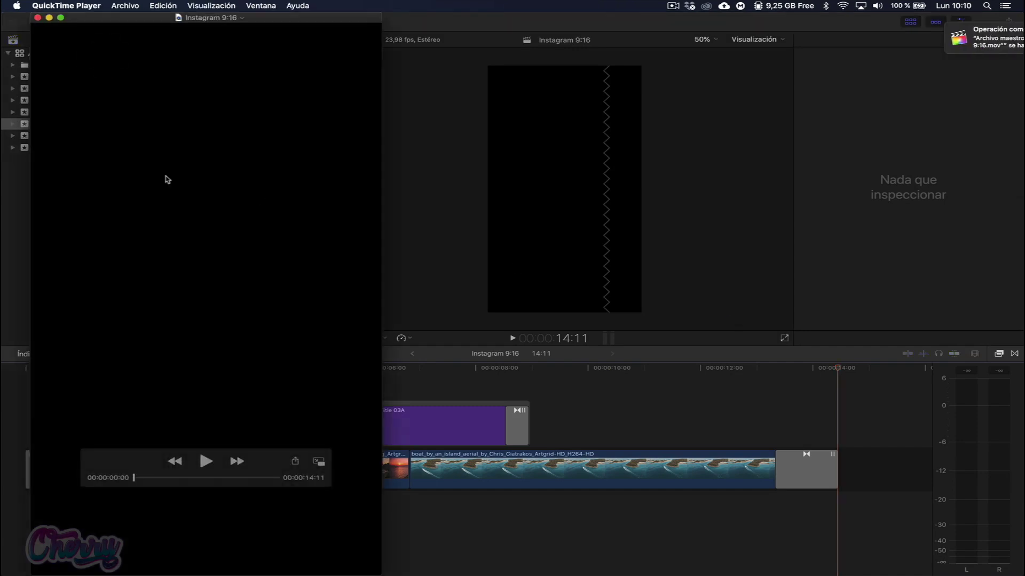
{"action": "mouse_move", "coordinate": [265, 311]}
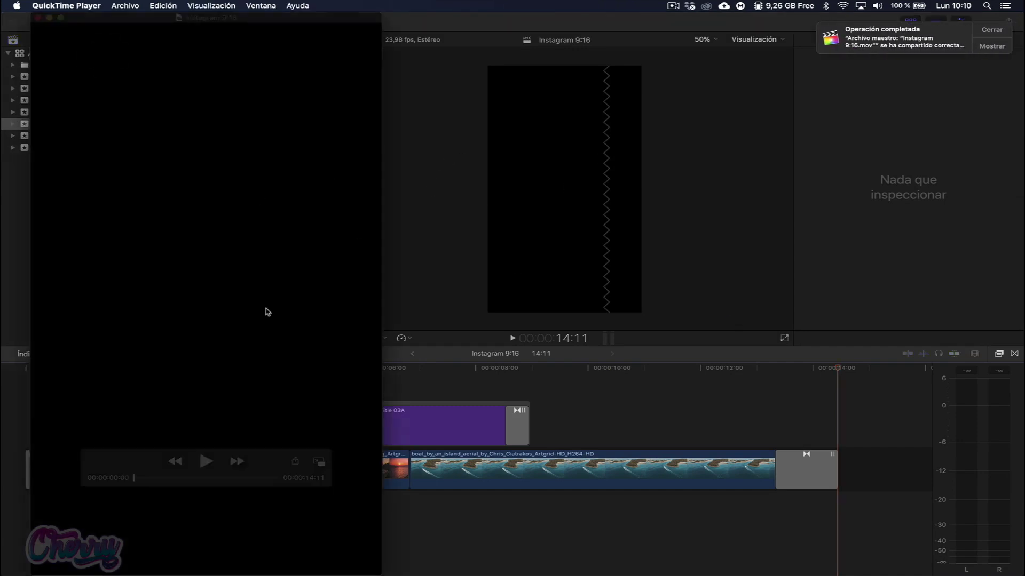
{"action": "left_click", "coordinate": [206, 463]}
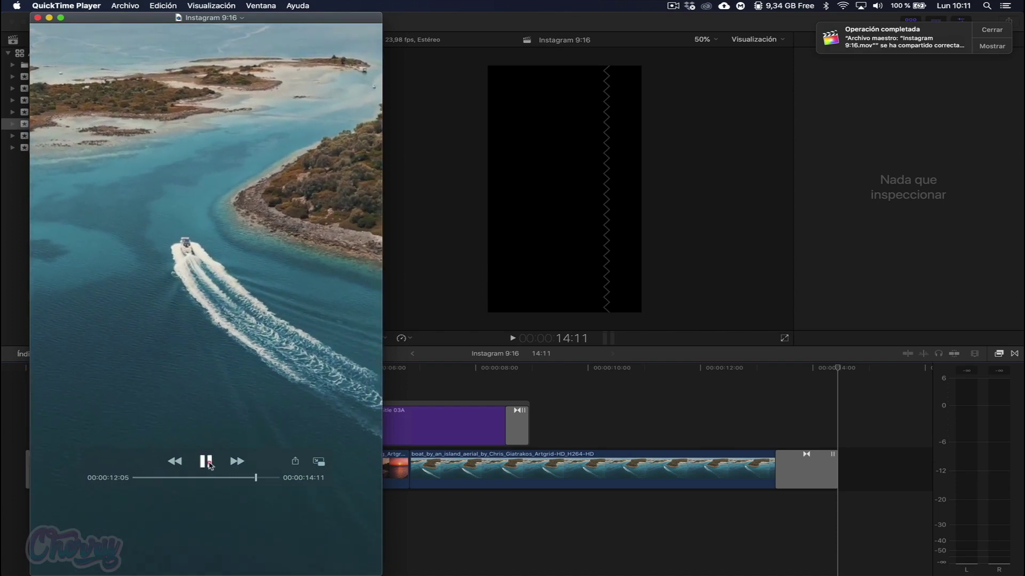
{"action": "left_click", "coordinate": [208, 464]}
{"action": "left_click", "coordinate": [37, 18]}
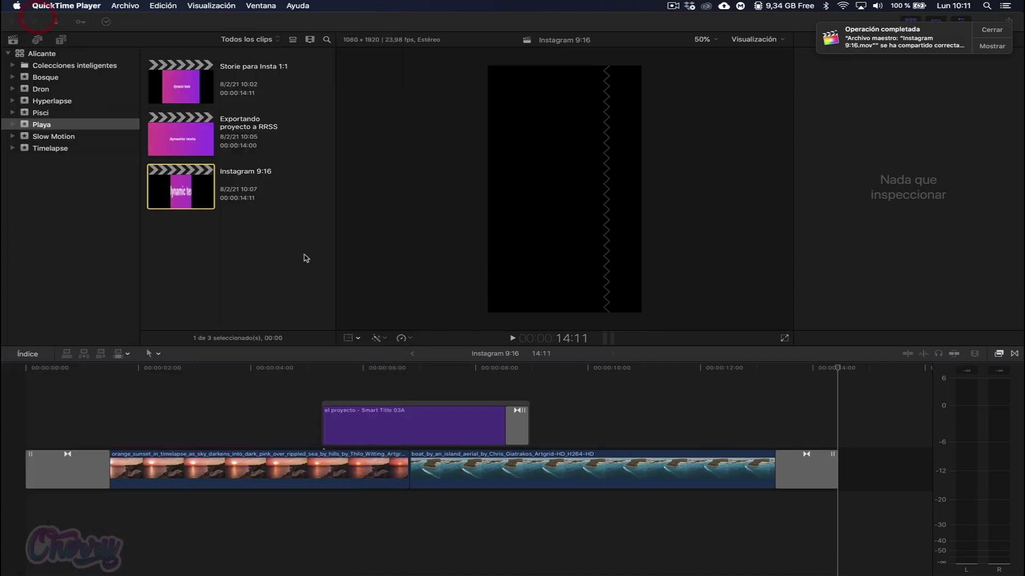
- Open Storie para Insta 1:1 and save its Archivo maestro export as Storie para Insta 1/1 on the Desktop
{"action": "double_click", "coordinate": [188, 96]}
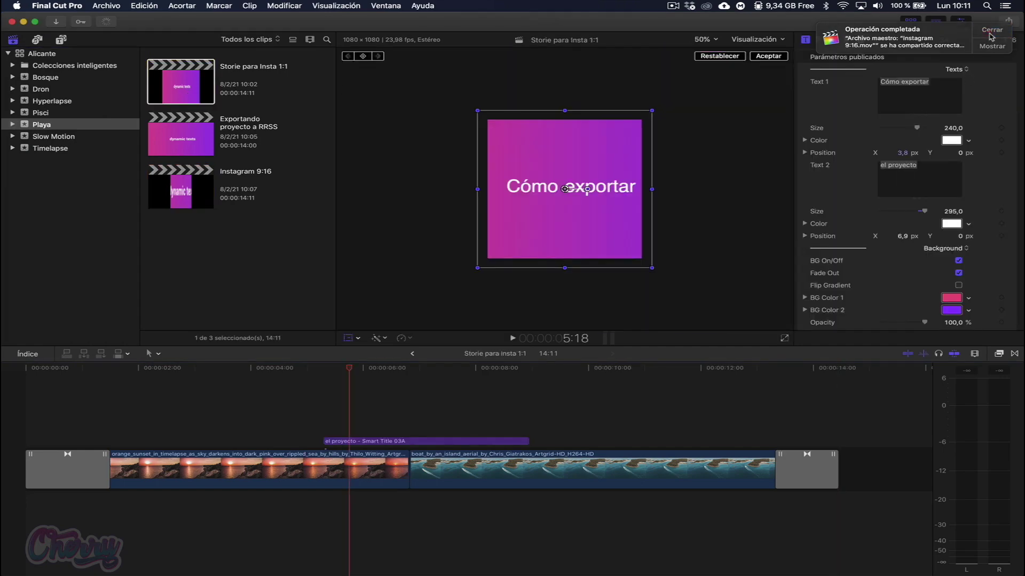
{"action": "left_click", "coordinate": [991, 30]}
{"action": "left_click", "coordinate": [1010, 22]}
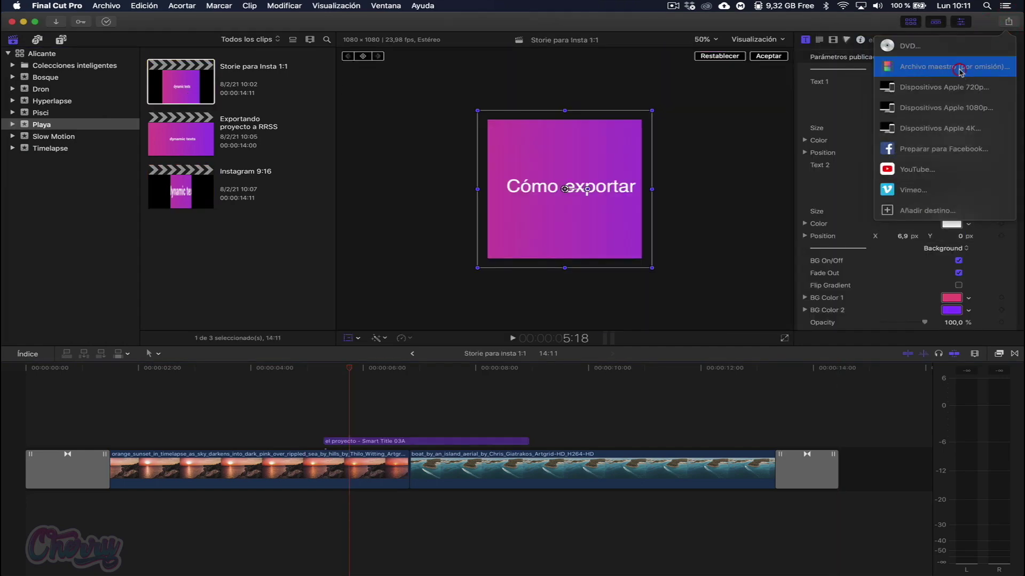
{"action": "left_click", "coordinate": [960, 71]}
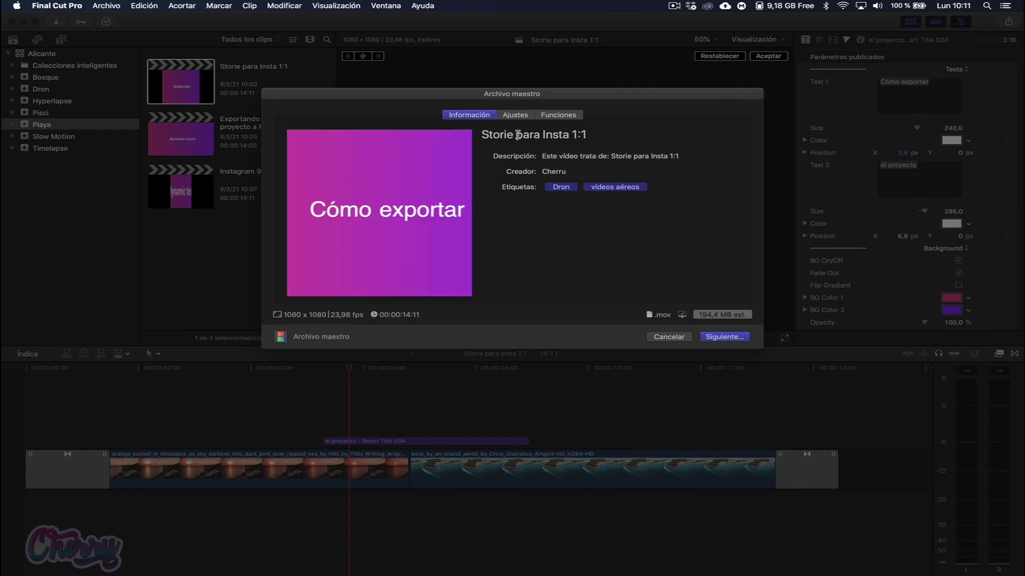
{"action": "left_click", "coordinate": [516, 115]}
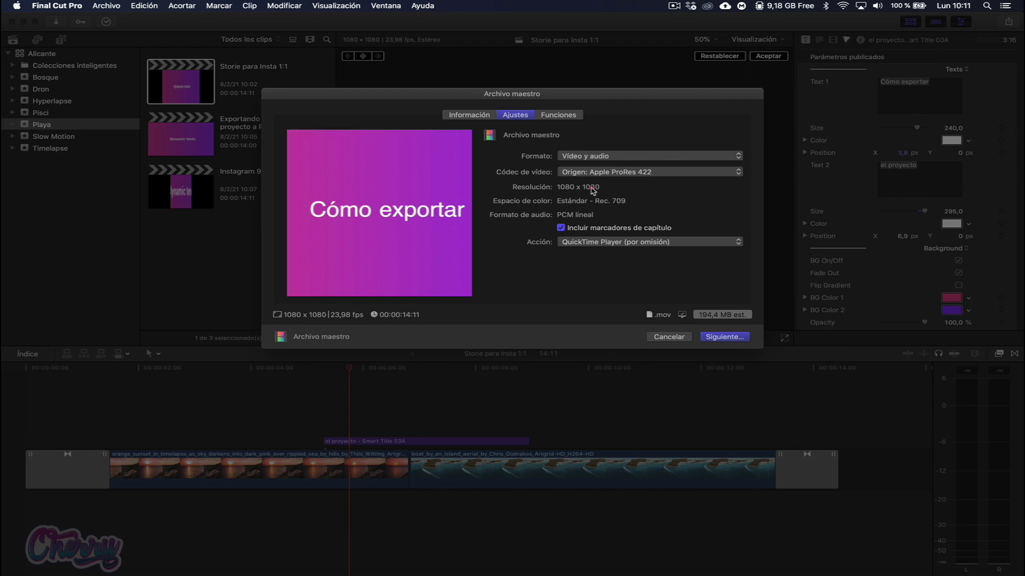
{"action": "left_click", "coordinate": [741, 337]}
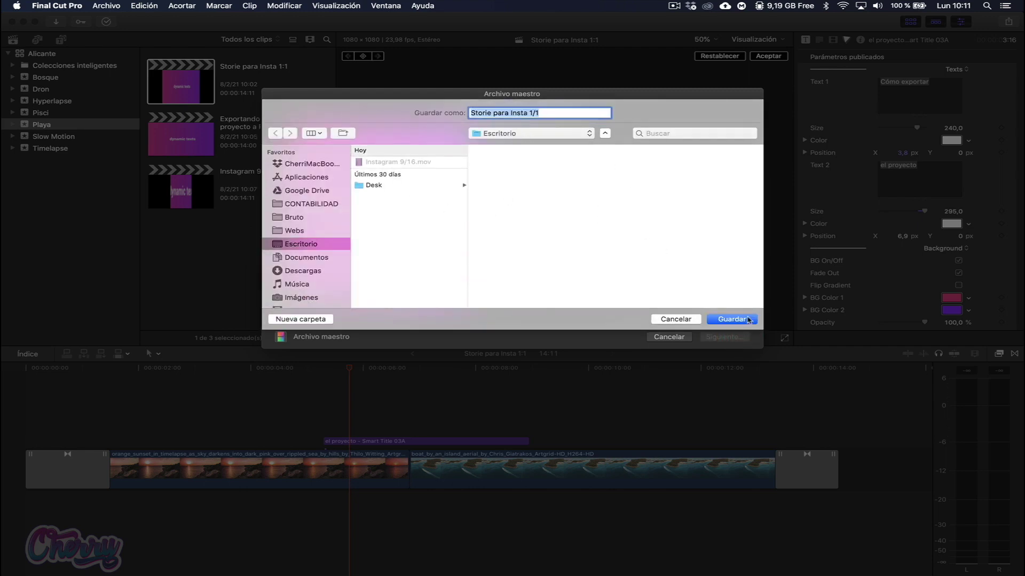
{"action": "left_click", "coordinate": [748, 319]}
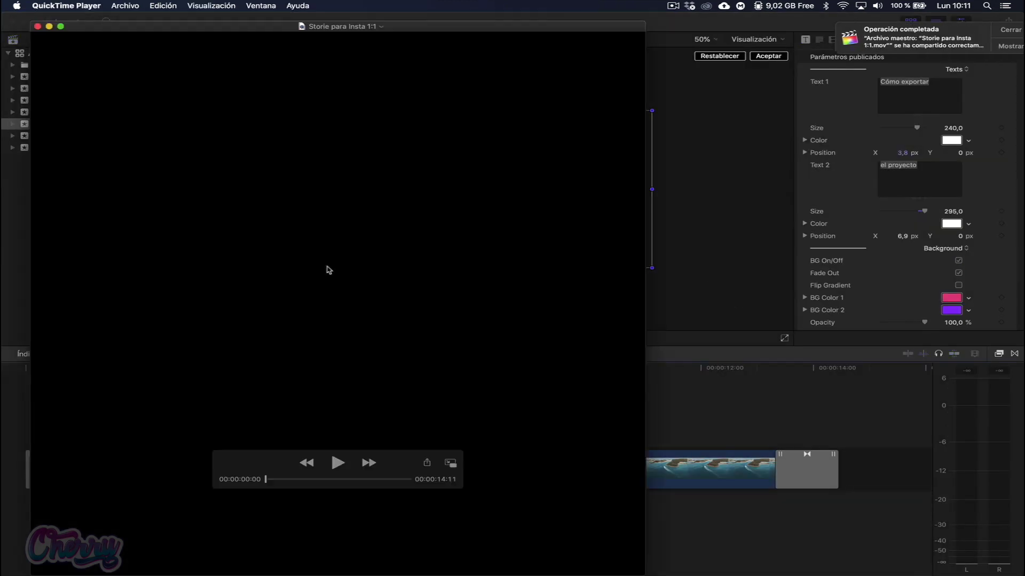
- Play and pause the Storie para Insta 1:1 movie in QuickTime, close it, and dismiss the notification
{"action": "left_click", "coordinate": [338, 463]}
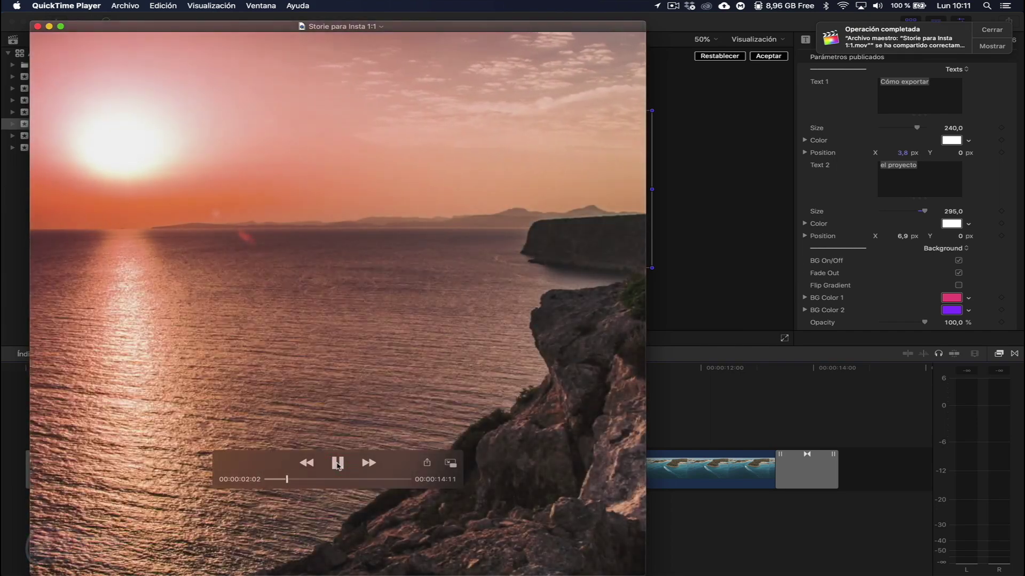
{"action": "left_click", "coordinate": [338, 463]}
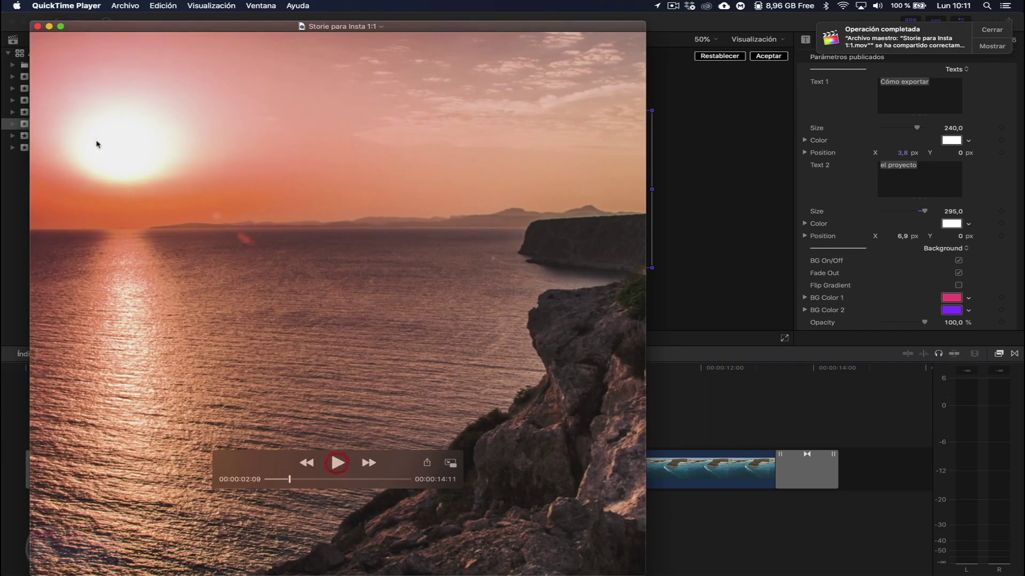
{"action": "left_click", "coordinate": [37, 26]}
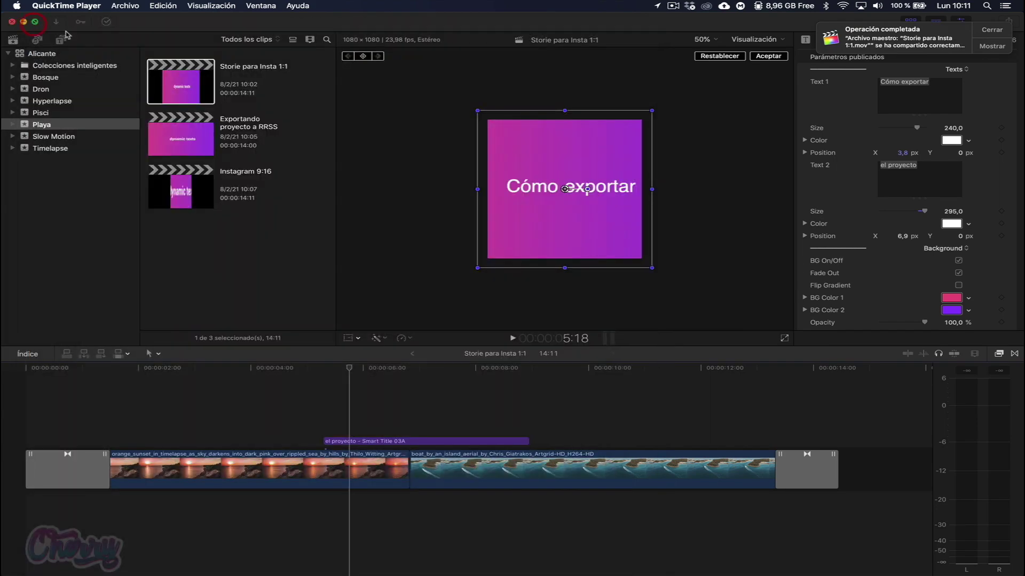
{"action": "left_click", "coordinate": [985, 31]}
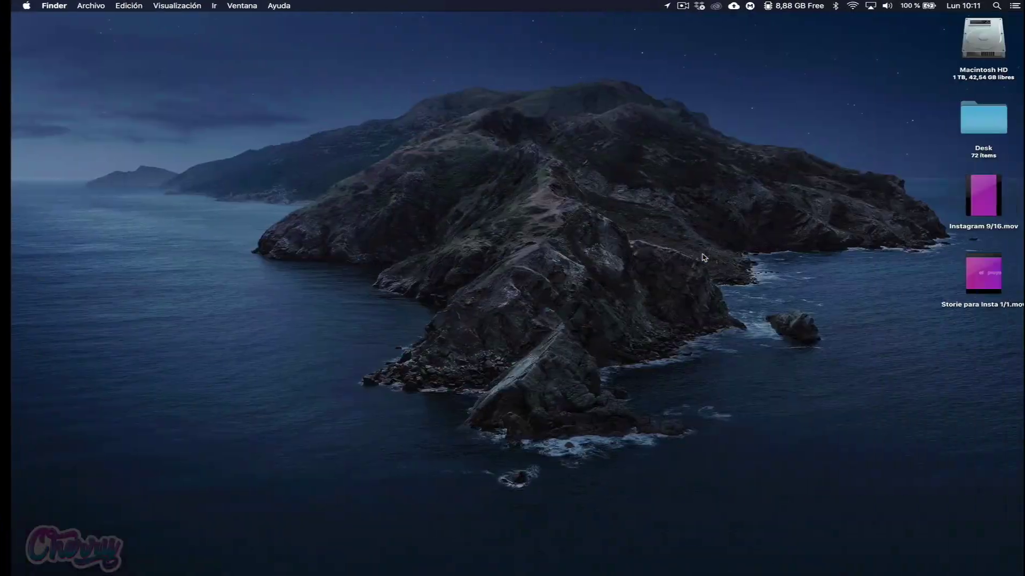
- Quick Look Instagram 9/16.mov and Storie para Insta 1/1.mov on the desktop
{"action": "left_click", "coordinate": [964, 184]}
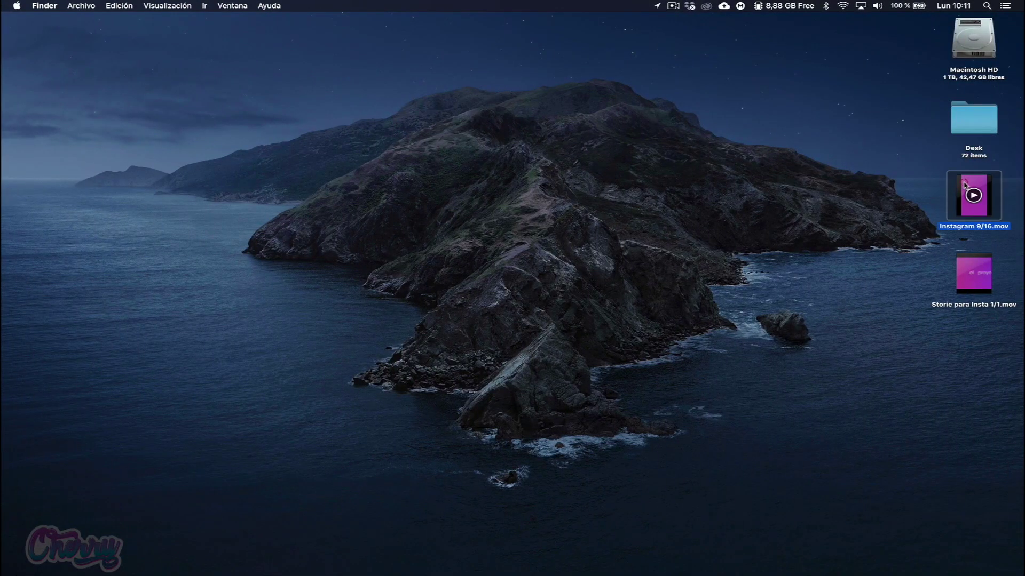
{"action": "key", "text": "space"}
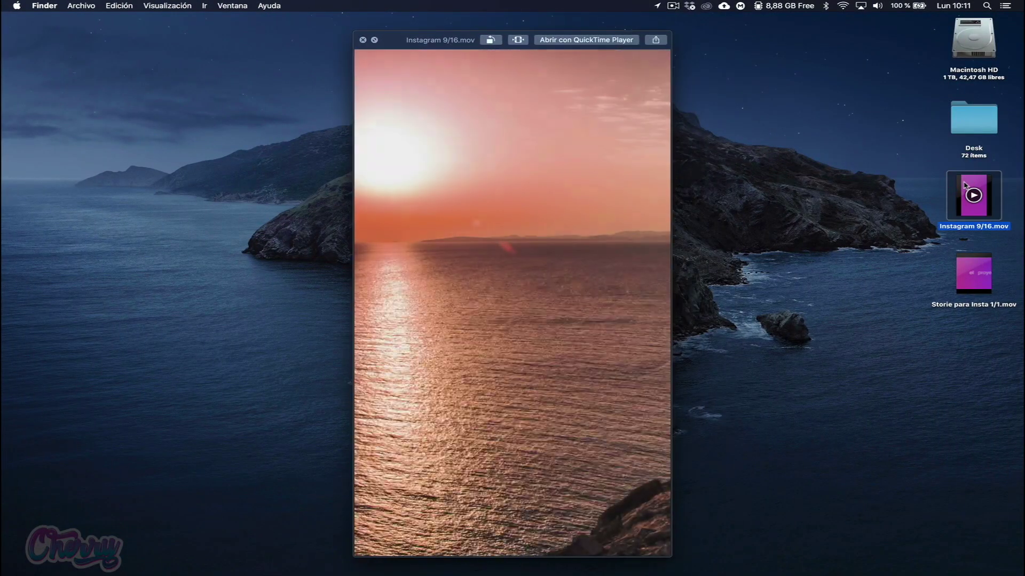
{"action": "key", "text": "space"}
{"action": "left_click", "coordinate": [962, 265]}
{"action": "key", "text": "space"}
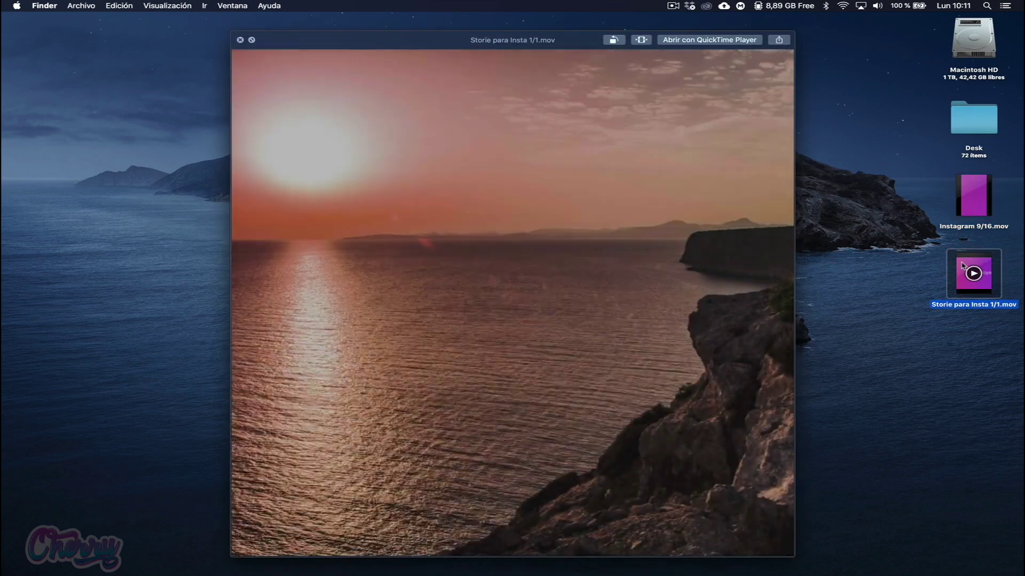
{"action": "key", "text": "space"}
- Select and clear both desktop movies, then swipe back to Final Cut Pro
{"action": "left_click", "coordinate": [666, 251]}
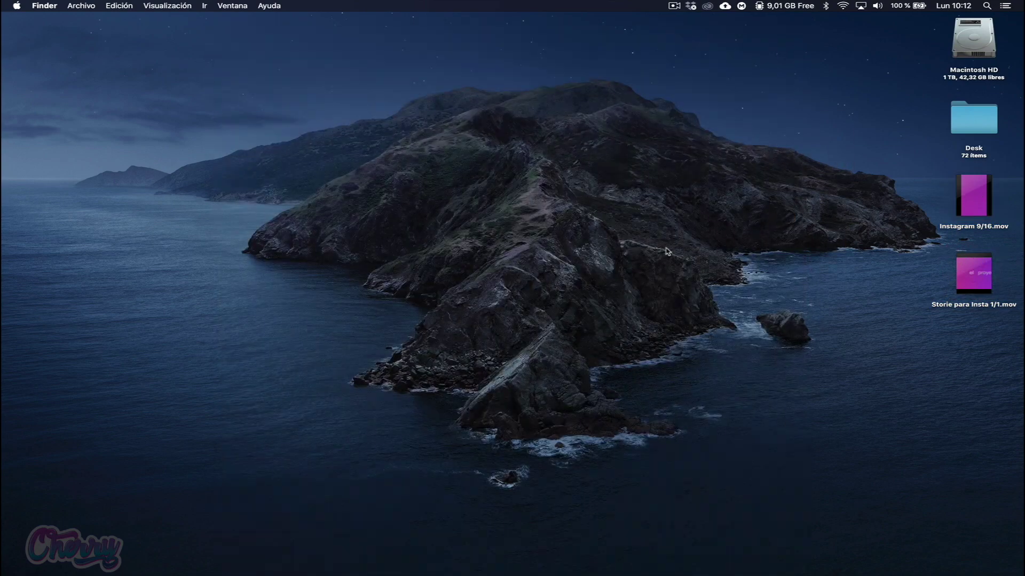
{"action": "left_click_drag", "start_coordinate": [805, 191], "coordinate": [970, 255]}
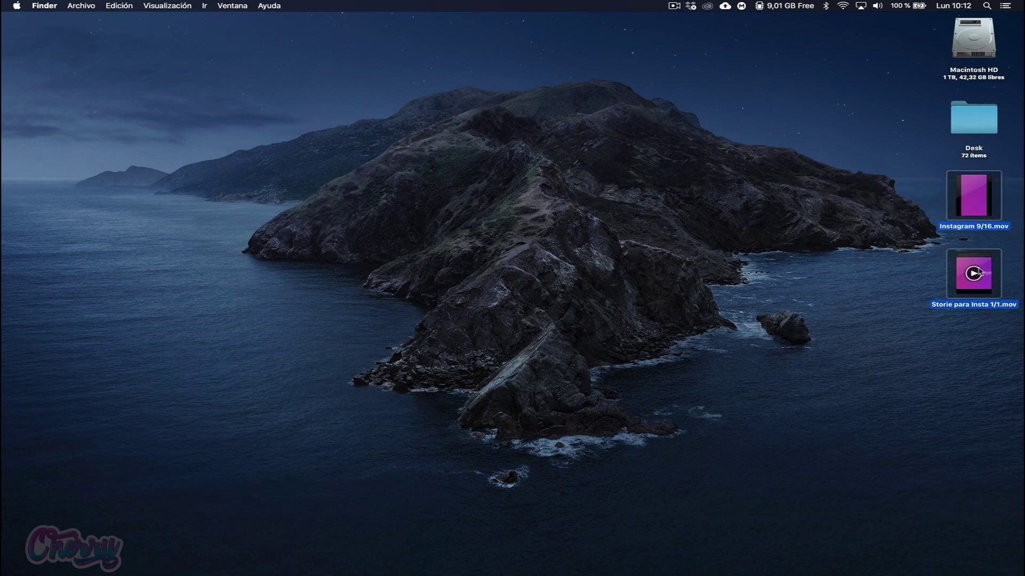
{"action": "left_click", "coordinate": [904, 232]}
{"action": "key", "text": "ctrl+Left"}
{"action": "key", "text": "ctrl+Left"}
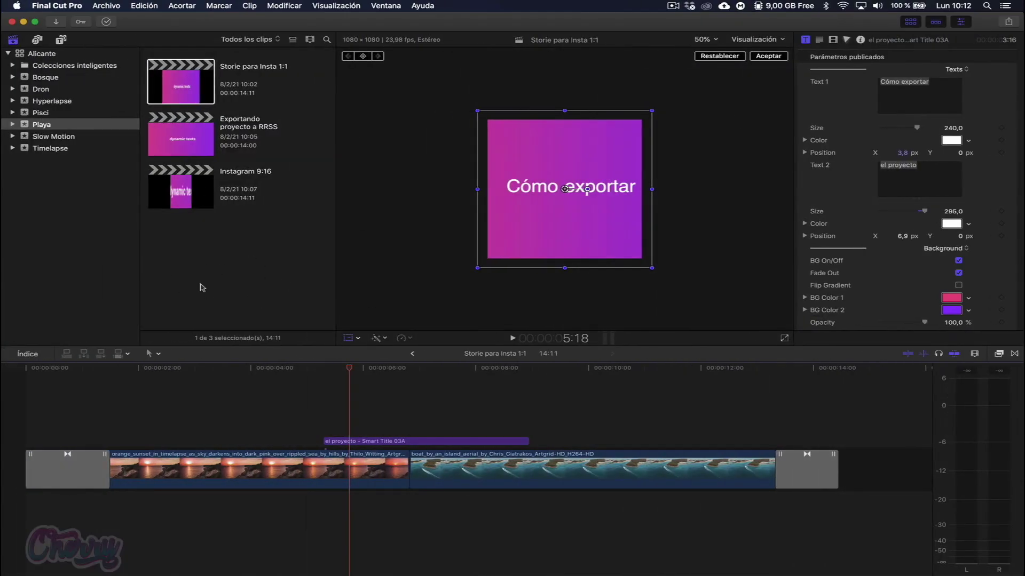
{"action": "left_click", "coordinate": [196, 279]}
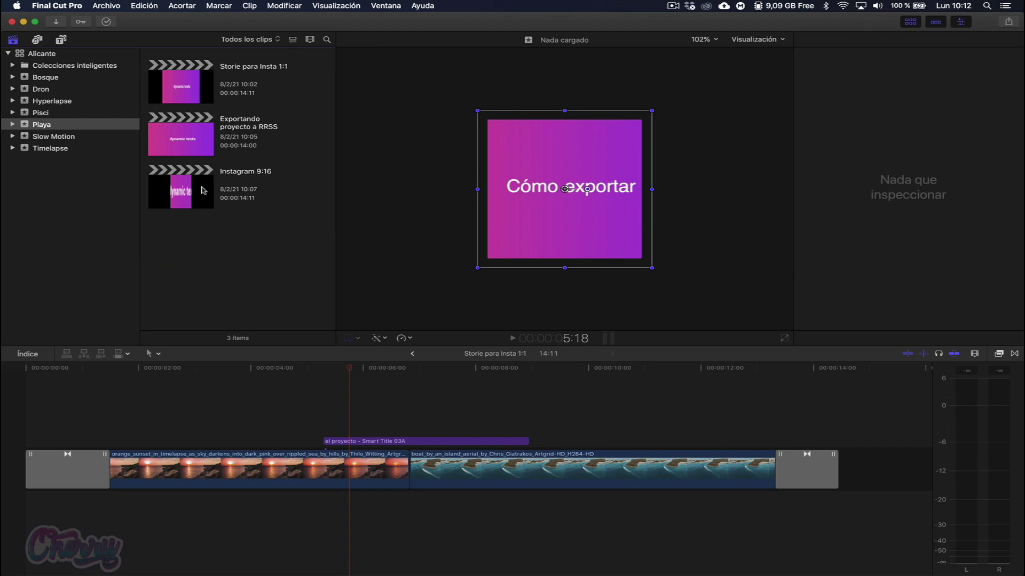
{"action": "left_click", "coordinate": [203, 191]}
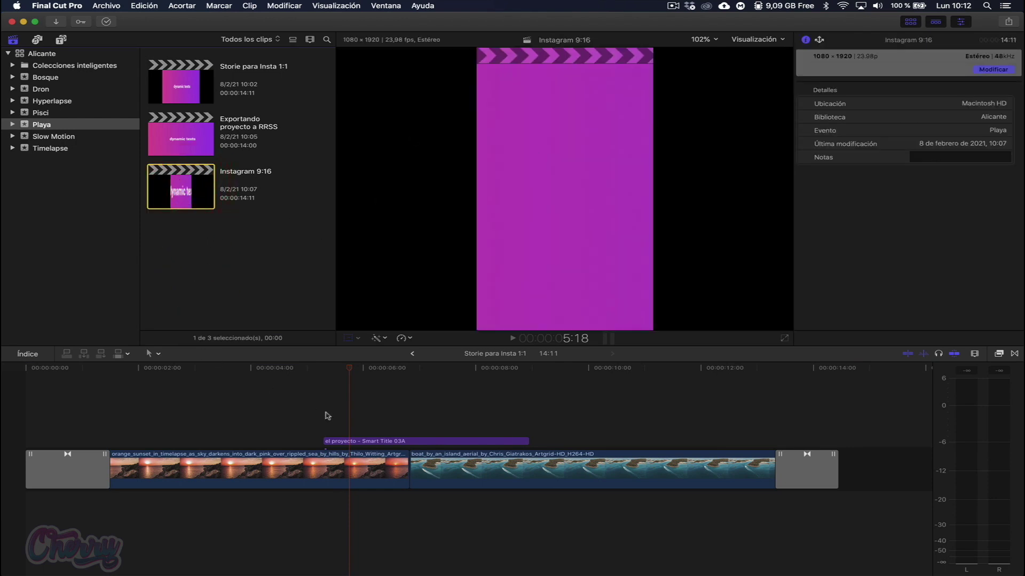
{"action": "left_click", "coordinate": [363, 441]}
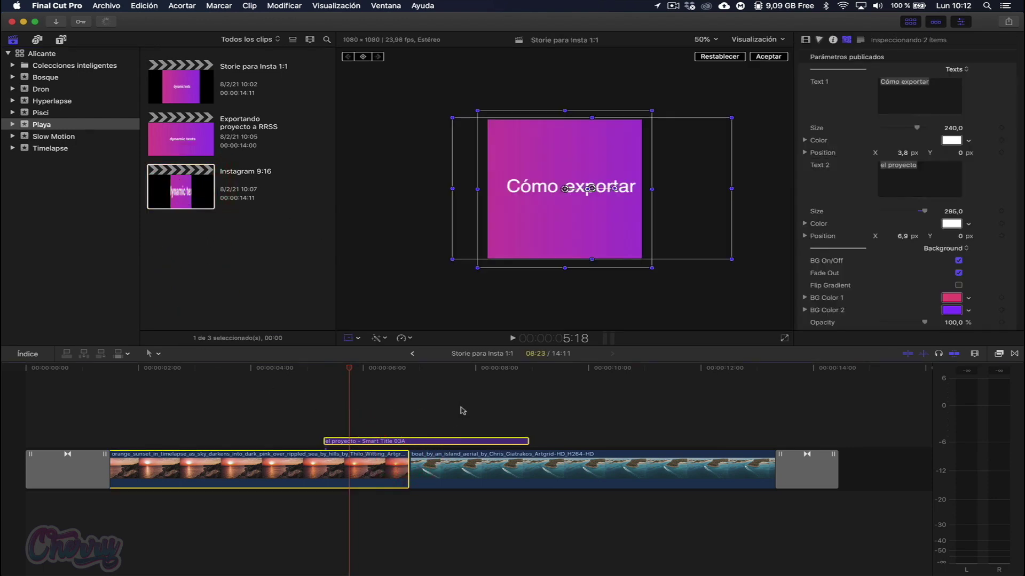
{"action": "left_click", "coordinate": [460, 411]}
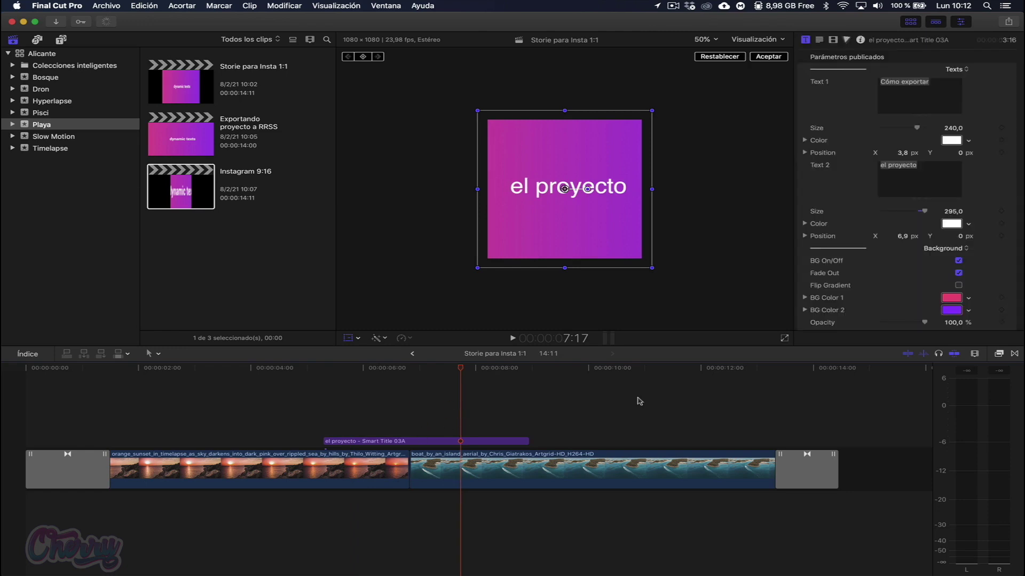